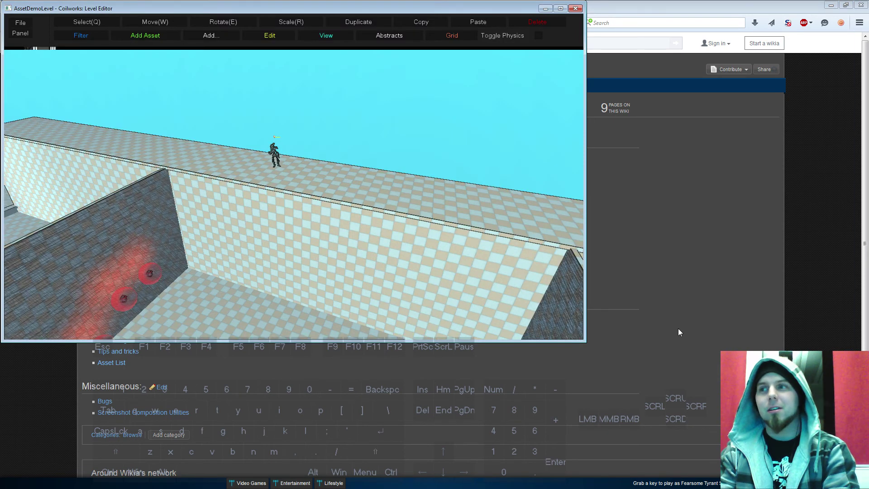
- Enlarge the level editor window to fill the whole screen
{"action": "left_click_drag", "start_coordinate": [586, 339], "coordinate": [868, 486]}
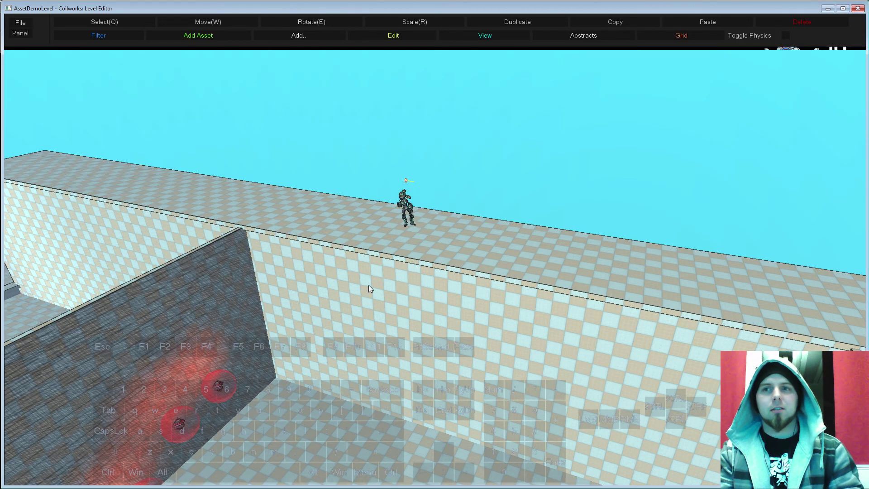
{"action": "key", "text": "s"}
{"action": "mouse_move", "coordinate": [382, 303]}
{"action": "right_mouse_down"}
{"action": "mouse_move", "coordinate": [378, 320]}
{"action": "mouse_move", "coordinate": [376, 298]}
{"action": "mouse_move", "coordinate": [381, 308]}
{"action": "right_mouse_up"}
{"action": "key", "text": "w"}
{"action": "key", "text": "s"}
{"action": "key", "text": "a"}
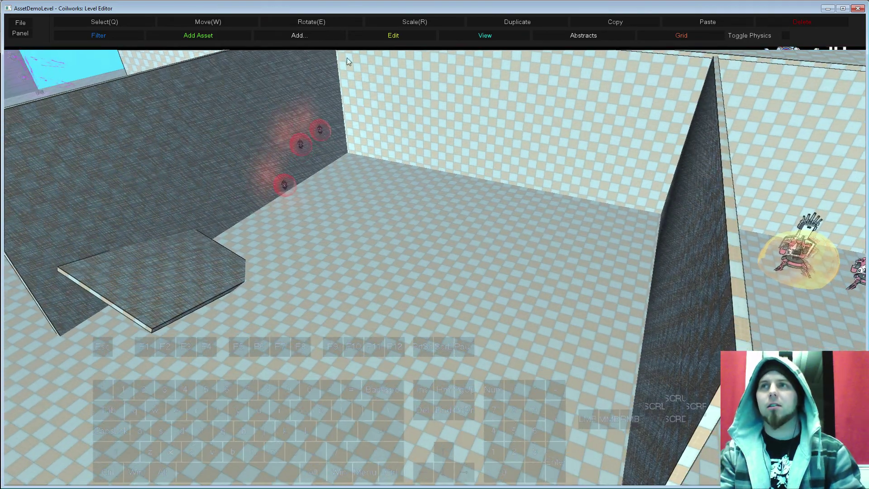
- Find the sweeper.cwa asset by filtering for "swe" and place it on the checkered floor between the walls
{"action": "left_click", "coordinate": [198, 35]}
{"action": "type", "text": "swe"}
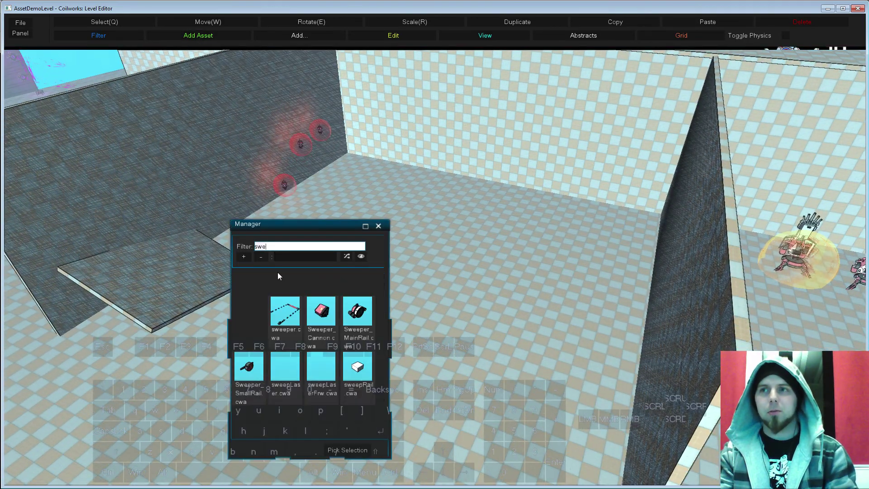
{"action": "left_click", "coordinate": [285, 311]}
{"action": "left_click", "coordinate": [348, 450]}
{"action": "left_click", "coordinate": [373, 326]}
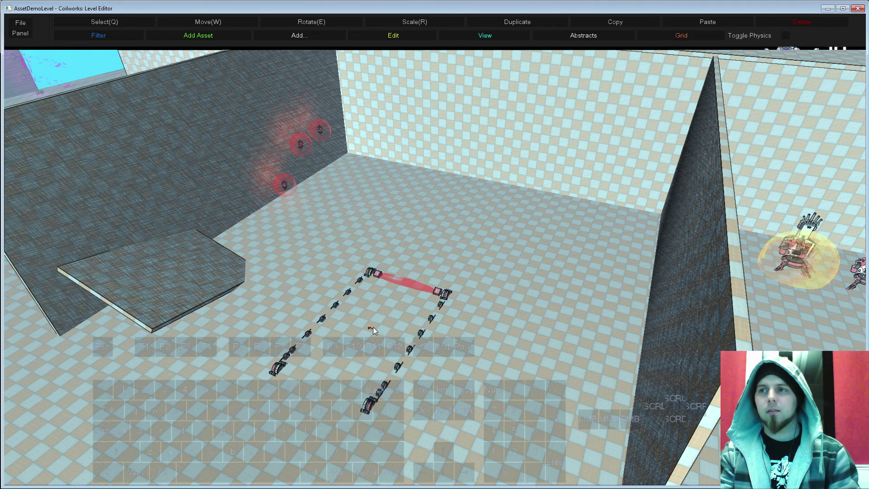
- Select the placed sweeper and scale it up so its rails and laser span a large part of the room floor
{"action": "left_click", "coordinate": [372, 329]}
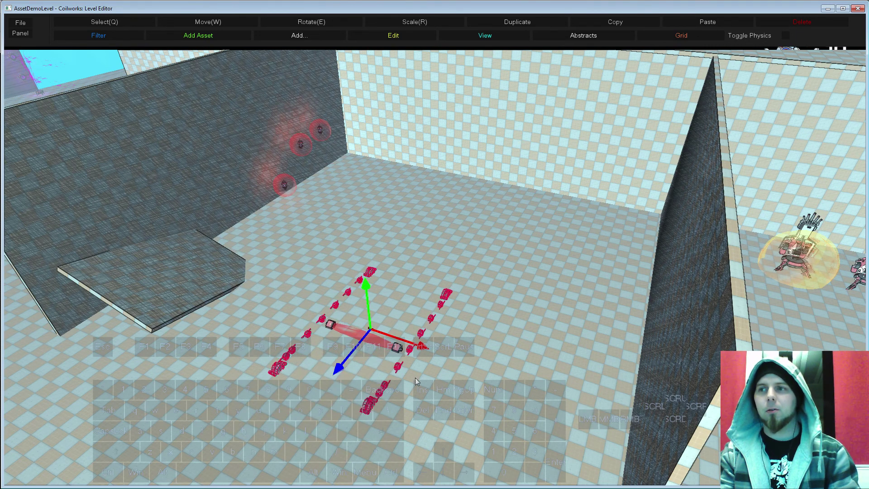
{"action": "key", "text": "r"}
{"action": "left_click_drag", "start_coordinate": [377, 354], "coordinate": [355, 408]}
{"action": "left_click_drag", "start_coordinate": [336, 369], "coordinate": [305, 415]}
{"action": "key", "text": "s"}
{"action": "middle_click_drag", "start_coordinate": [461, 373], "coordinate": [468, 268]}
- Rotate the enlarged sweeper and reposition it above the floor between the walls
{"action": "key", "text": "e"}
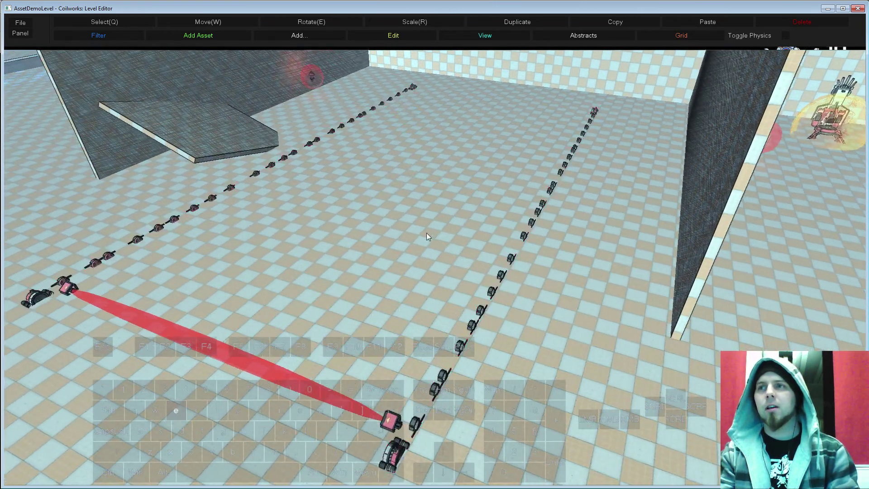
{"action": "key", "text": "w"}
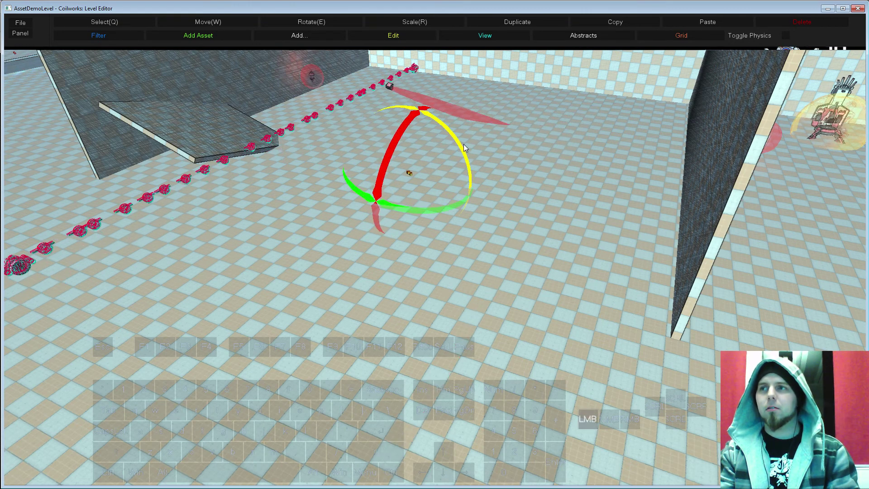
{"action": "key", "text": "w"}
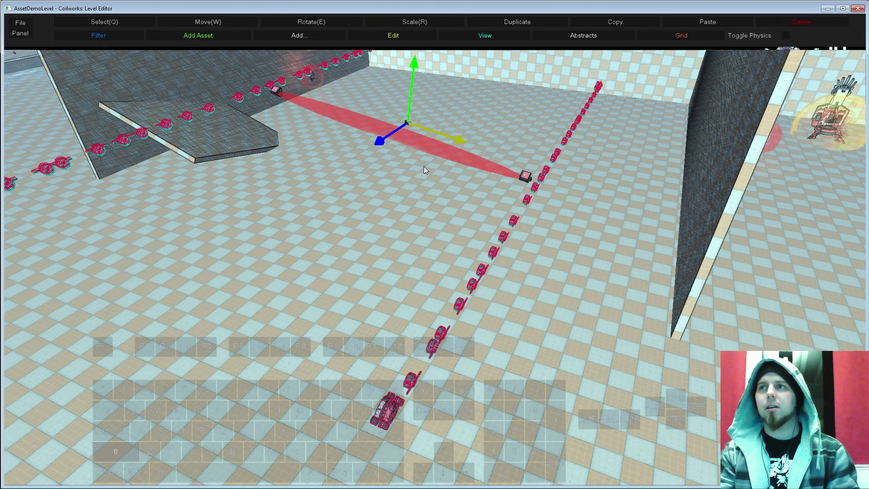
{"action": "middle_click_drag", "start_coordinate": [409, 167], "coordinate": [420, 208]}
{"action": "key", "text": "s"}
- Turn the sweeper about its vertical axis so its rails run toward the back wall, and lower it to the floor
{"action": "key", "text": "e"}
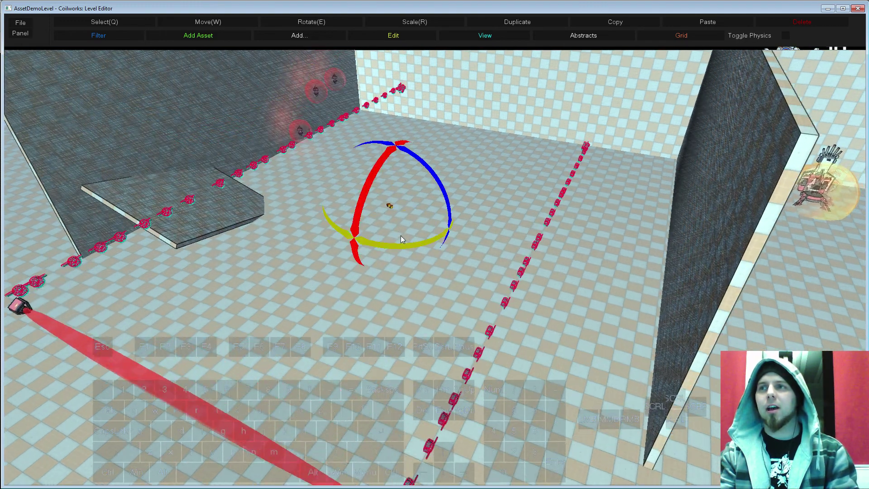
{"action": "key", "text": "w"}
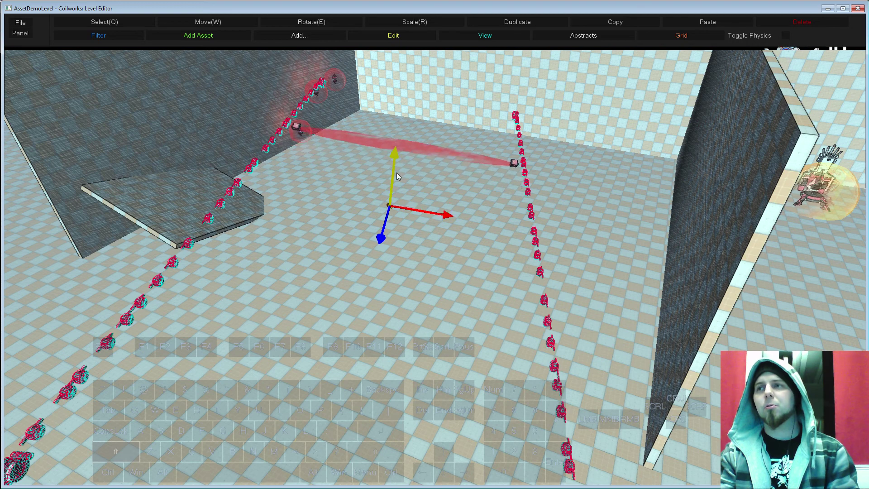
{"action": "key", "text": "shift"}
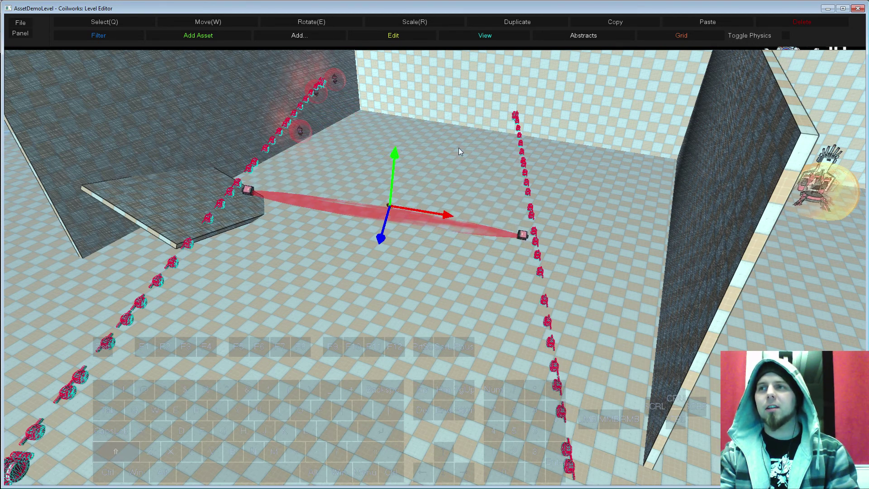
{"action": "key", "text": "e"}
{"action": "left_click_drag", "start_coordinate": [427, 162], "coordinate": [341, 163], "text": "ctrl"}
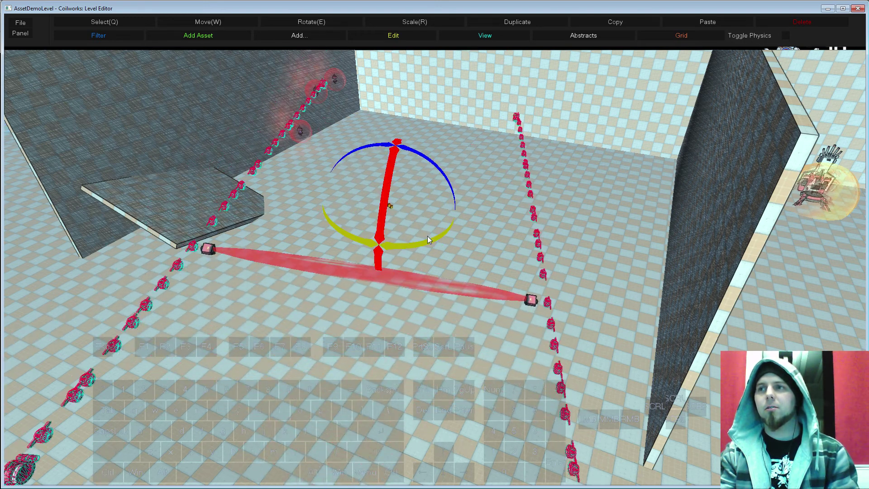
{"action": "left_click_drag", "start_coordinate": [427, 235], "coordinate": [418, 235]}
{"action": "left_click_drag", "start_coordinate": [428, 156], "coordinate": [465, 249], "text": "ctrl"}
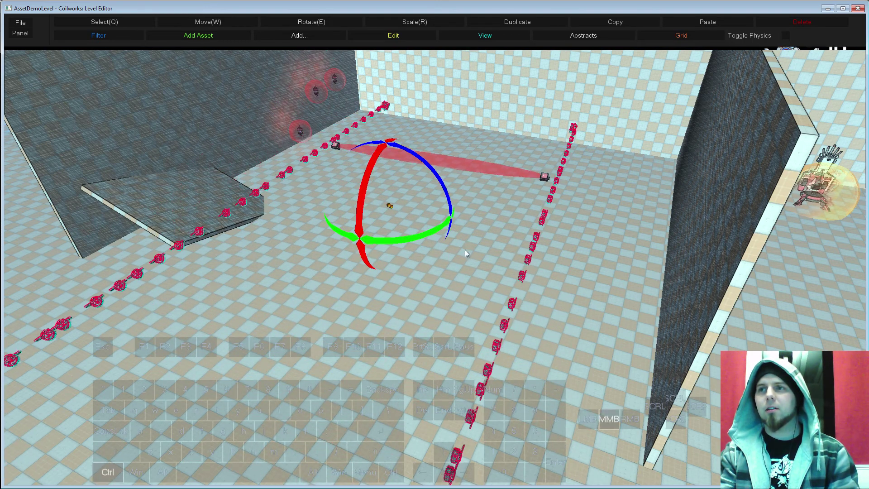
{"action": "key", "text": "w"}
{"action": "left_click_drag", "start_coordinate": [391, 175], "coordinate": [394, 198]}
- Open the sweeper's entity settings and set Rail Rotation Lower to 90
{"action": "right_click_drag", "start_coordinate": [394, 198], "coordinate": [313, 194]}
{"action": "key", "text": "s"}
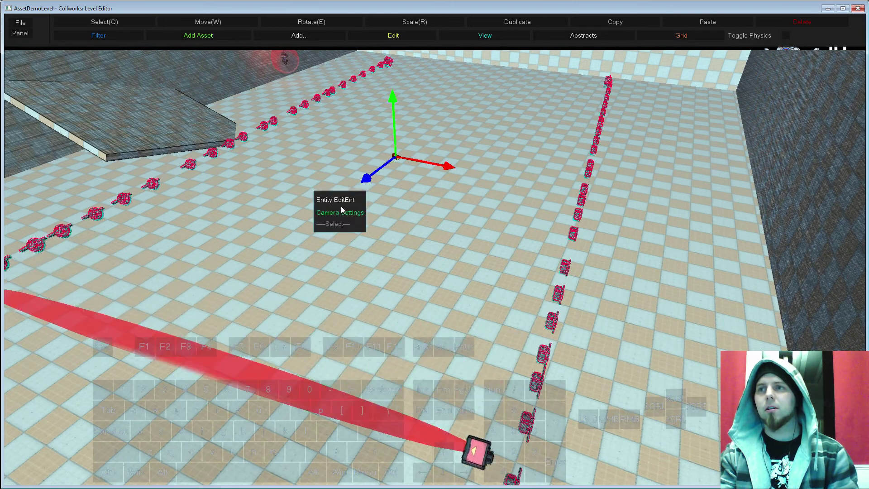
{"action": "left_click", "coordinate": [341, 200]}
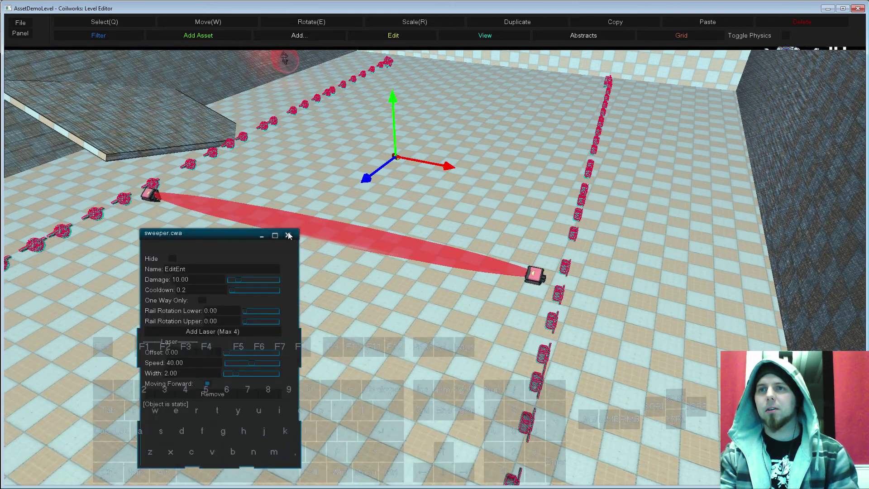
{"action": "left_click_drag", "start_coordinate": [228, 235], "coordinate": [218, 199]}
{"action": "key", "text": "s"}
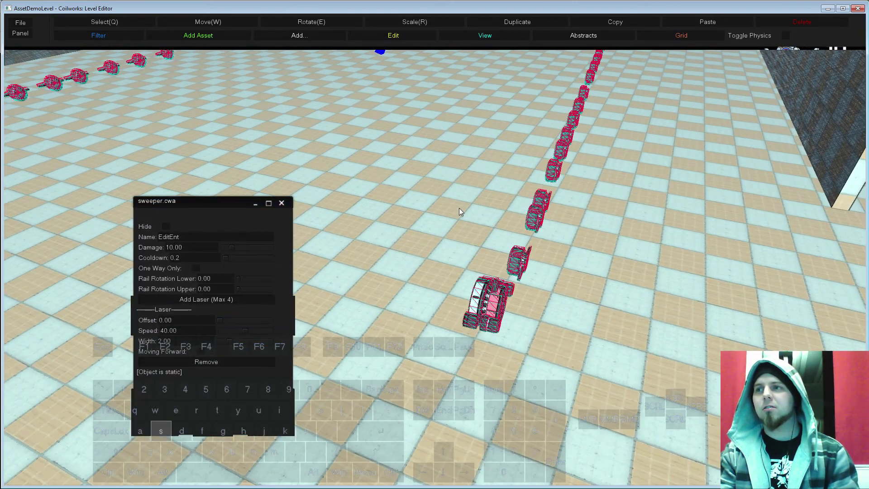
{"action": "middle_click_drag", "start_coordinate": [488, 226], "coordinate": [482, 239]}
{"action": "left_click_drag", "start_coordinate": [483, 240], "coordinate": [467, 233]}
{"action": "mouse_move", "coordinate": [237, 280]}
{"action": "left_mouse_down"}
{"action": "mouse_move", "coordinate": [258, 283]}
{"action": "mouse_move", "coordinate": [247, 287]}
{"action": "left_mouse_up"}
{"action": "left_click", "coordinate": [222, 282]}
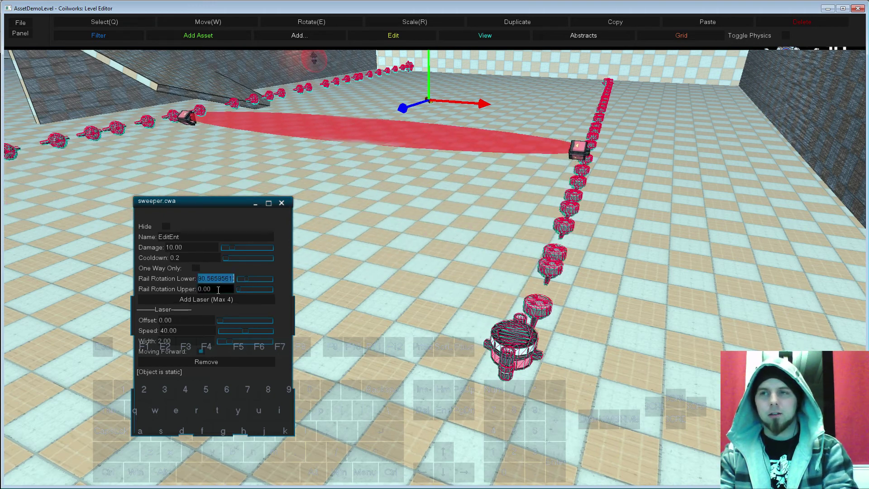
{"action": "type", "text": "90"}
- Set the sweeper's Rail Rotation Upper to 90 and close its settings
{"action": "left_click", "coordinate": [218, 288]}
{"action": "type", "text": "90"}
{"action": "key", "text": "Return"}
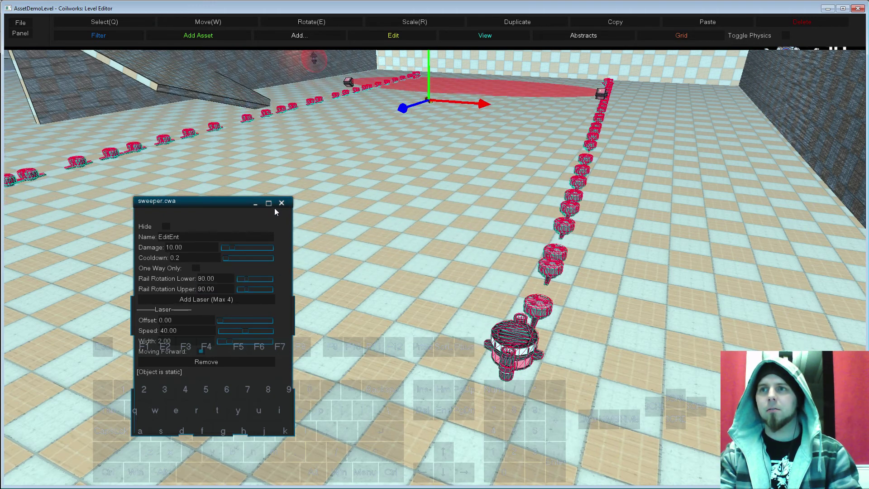
{"action": "left_click", "coordinate": [281, 203]}
- Fine-tune the sweeper's height so its rails rest on the floor, and reopen its entity settings
{"action": "left_click_drag", "start_coordinate": [429, 74], "coordinate": [426, 82]}
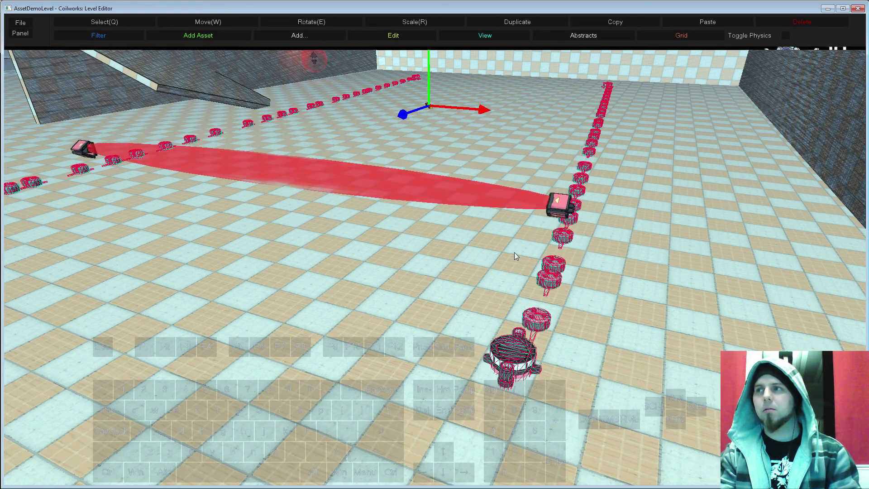
{"action": "left_click_drag", "start_coordinate": [432, 75], "coordinate": [433, 76]}
{"action": "right_click", "coordinate": [489, 181]}
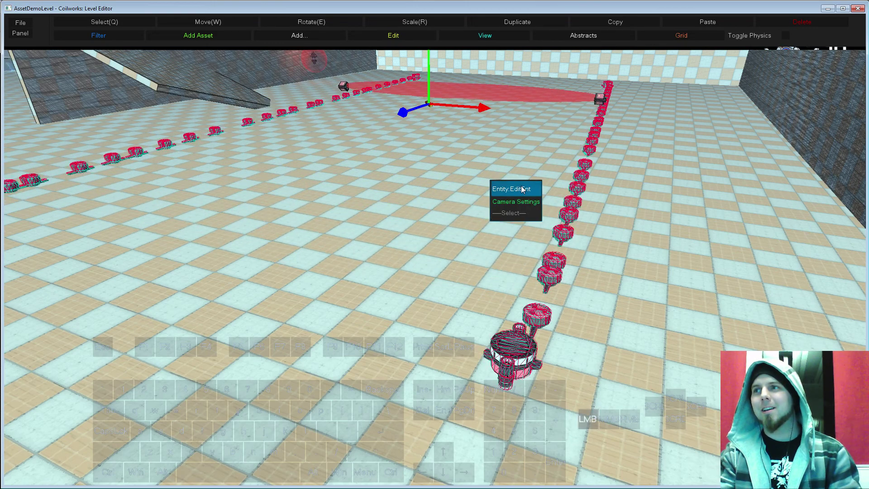
{"action": "left_click", "coordinate": [521, 189]}
{"action": "key", "text": "s"}
{"action": "left_click_drag", "start_coordinate": [493, 183], "coordinate": [563, 147]}
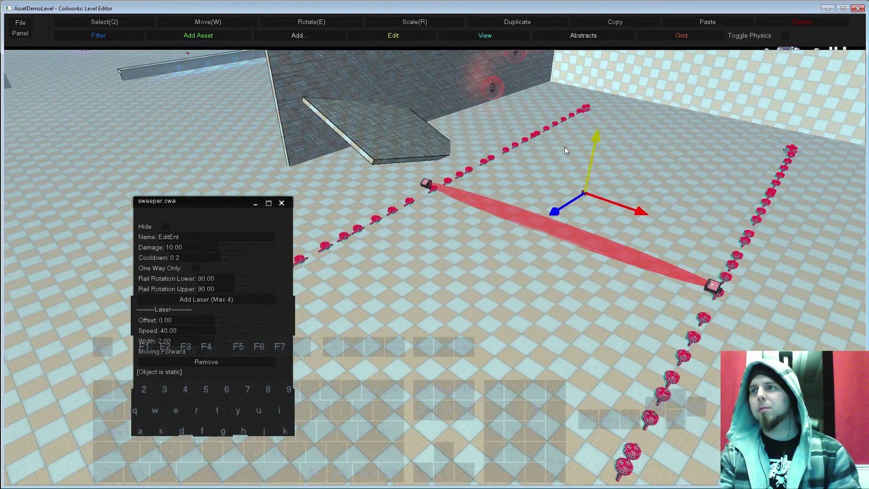
- Try the sweeper's One Way Only option and switch it off again
{"action": "left_click", "coordinate": [196, 268]}
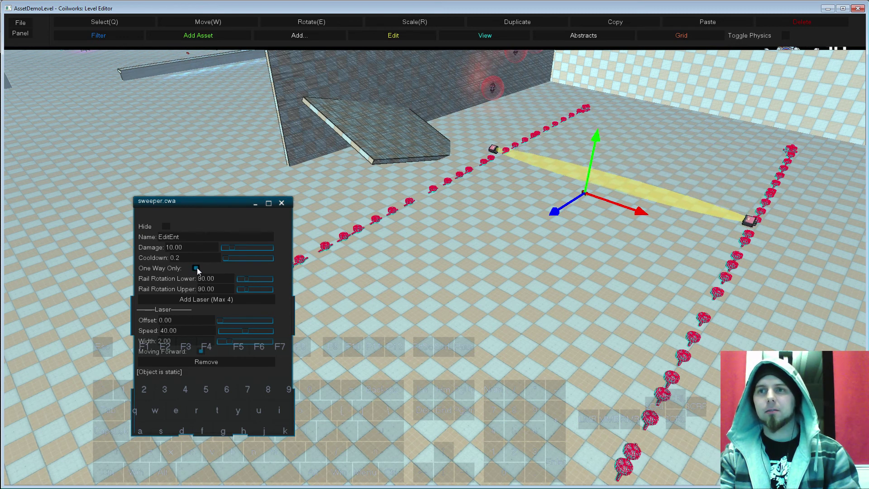
{"action": "left_click", "coordinate": [196, 268]}
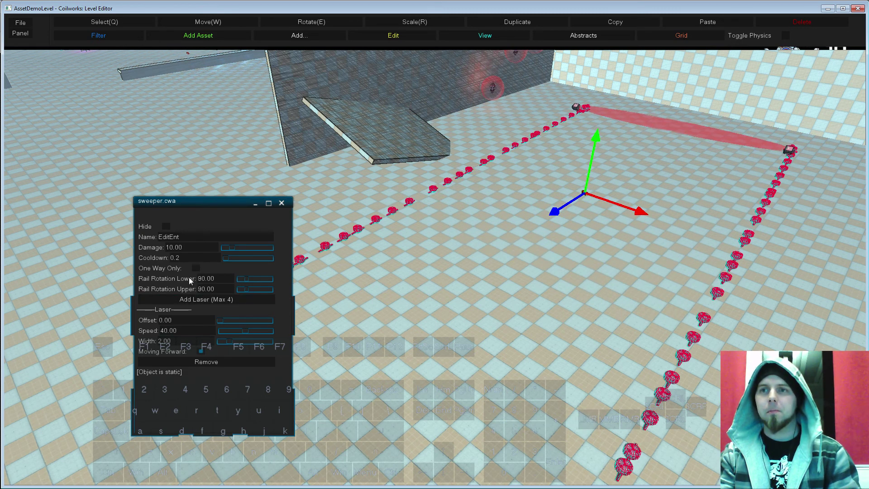
- Add a second laser to the sweeper and set its offset to 140
{"action": "left_click", "coordinate": [202, 300]}
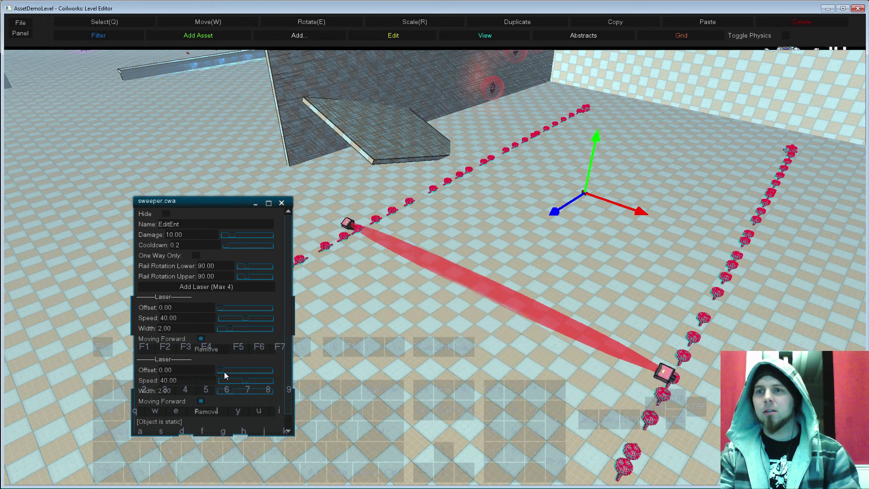
{"action": "left_click_drag", "start_coordinate": [222, 371], "coordinate": [224, 372]}
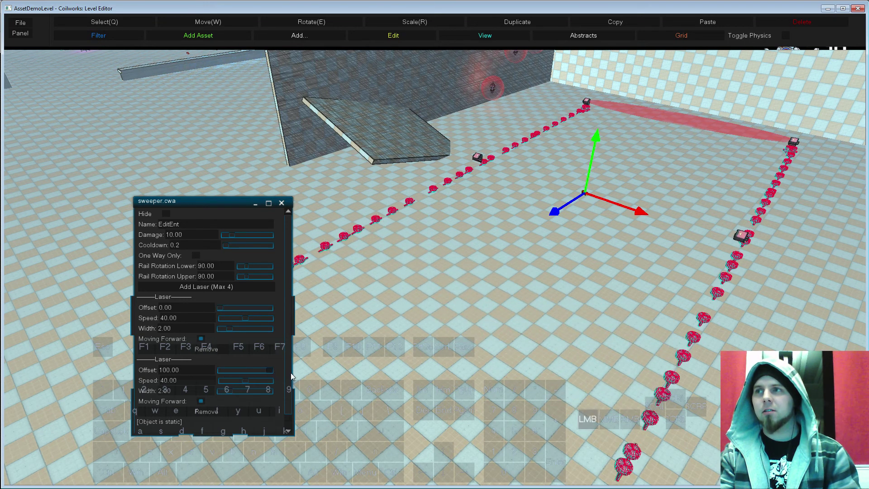
{"action": "left_click", "coordinate": [188, 371]}
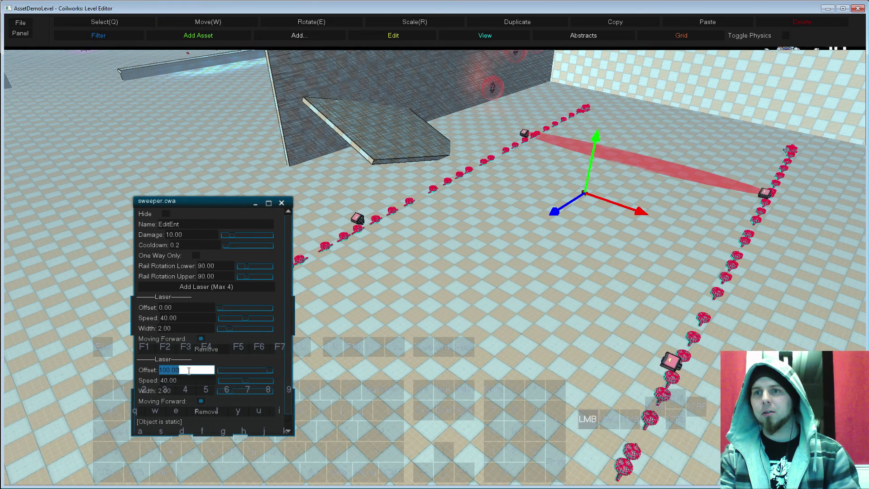
{"action": "type", "text": "140"}
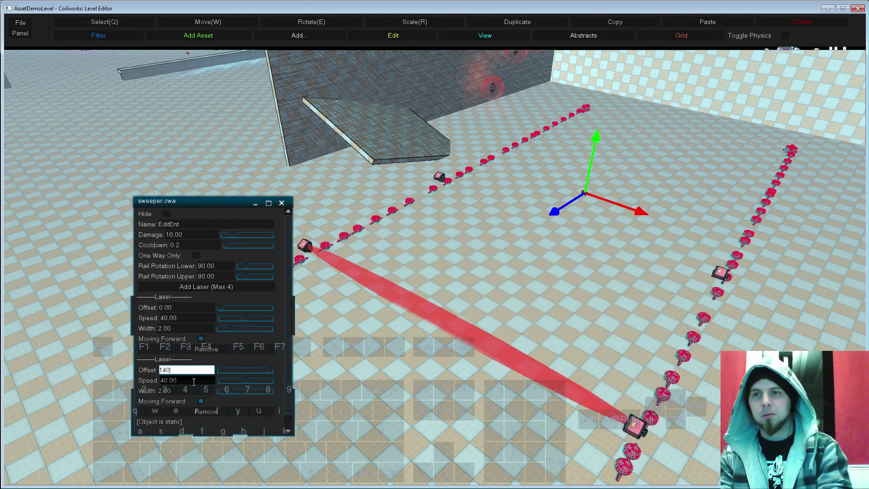
{"action": "key", "text": "Return"}
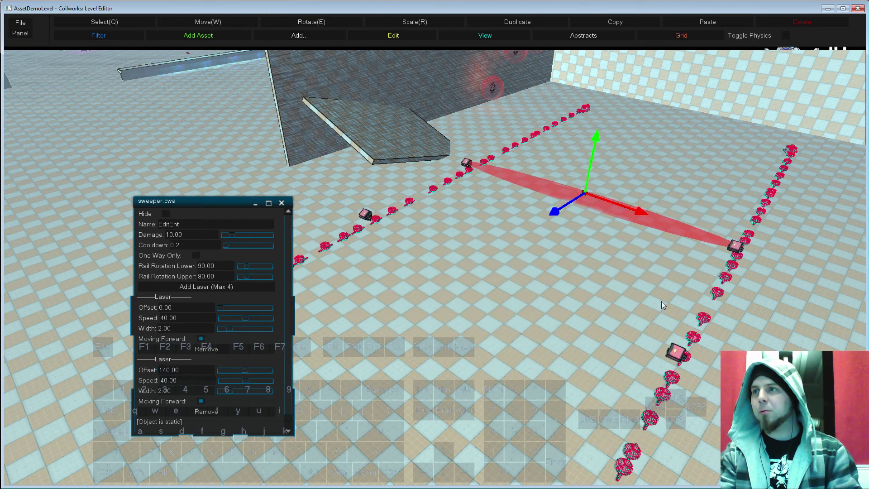
- Move the sweeper's settings window away from the rails so the whole sweeper can be seen
{"action": "key", "text": "r"}
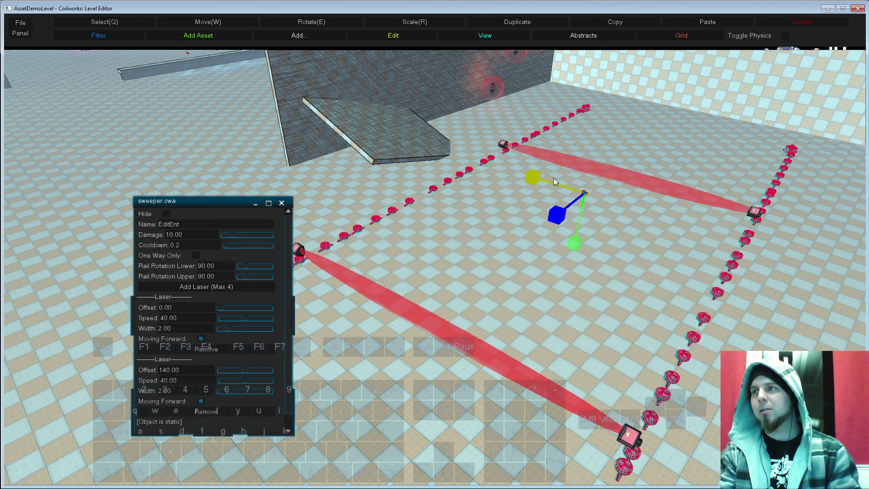
{"action": "key", "text": "w"}
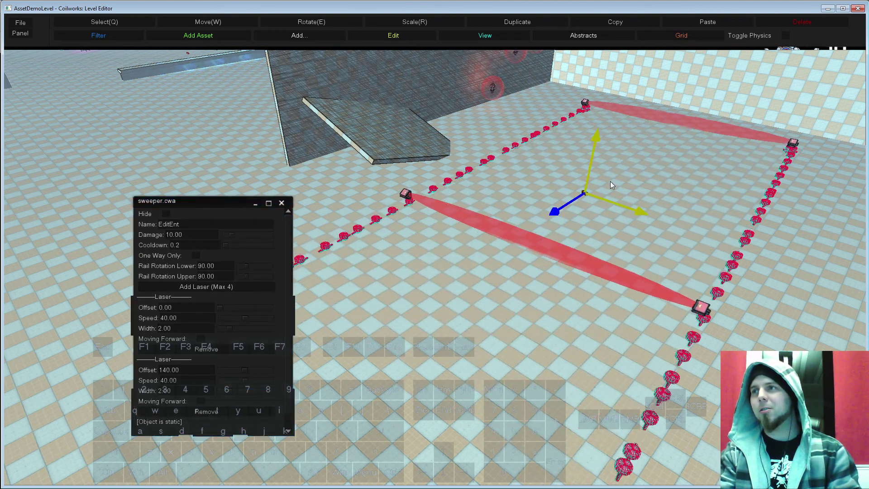
{"action": "left_click_drag", "start_coordinate": [193, 206], "coordinate": [93, 132]}
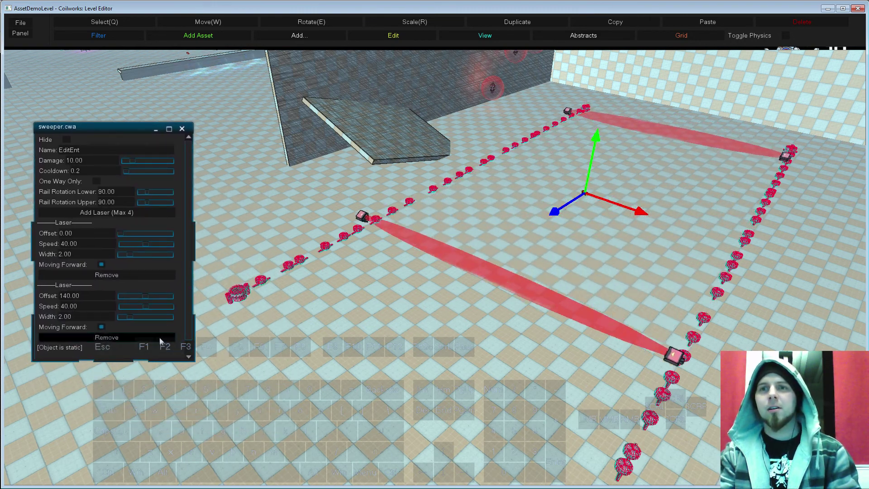
- Widen the second laser to about 5.42 as a trial, and reduce its width to about 1.91
{"action": "mouse_move", "coordinate": [129, 317]}
{"action": "left_mouse_down"}
{"action": "mouse_move", "coordinate": [162, 317]}
{"action": "mouse_move", "coordinate": [146, 317]}
{"action": "left_mouse_up"}
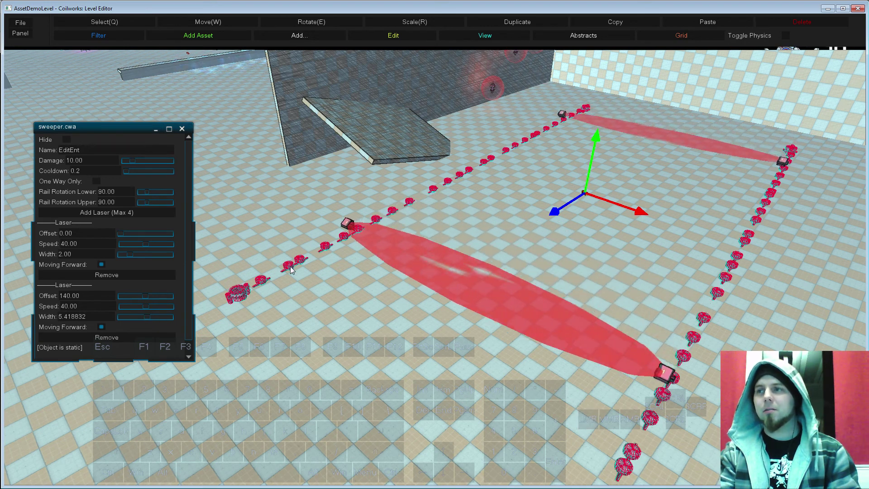
{"action": "key", "text": "r"}
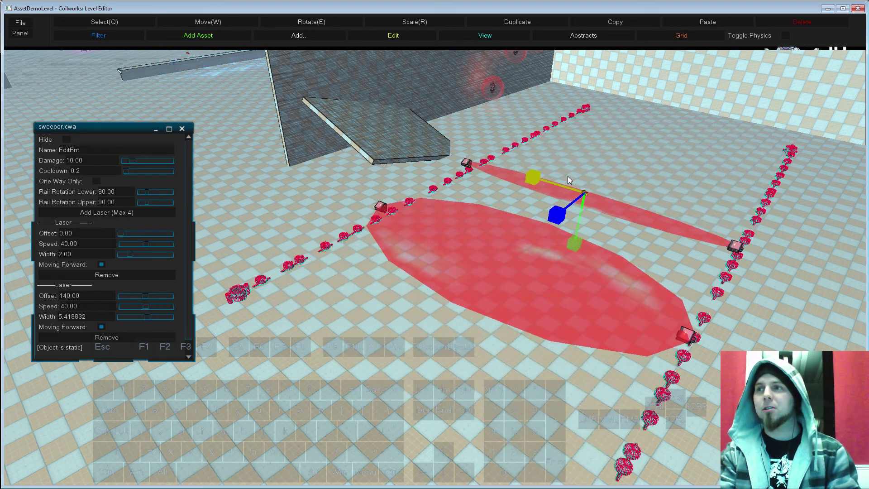
{"action": "mouse_move", "coordinate": [581, 245]}
{"action": "left_mouse_down"}
{"action": "mouse_move", "coordinate": [575, 310]}
{"action": "mouse_move", "coordinate": [579, 242]}
{"action": "mouse_move", "coordinate": [575, 251]}
{"action": "left_mouse_up"}
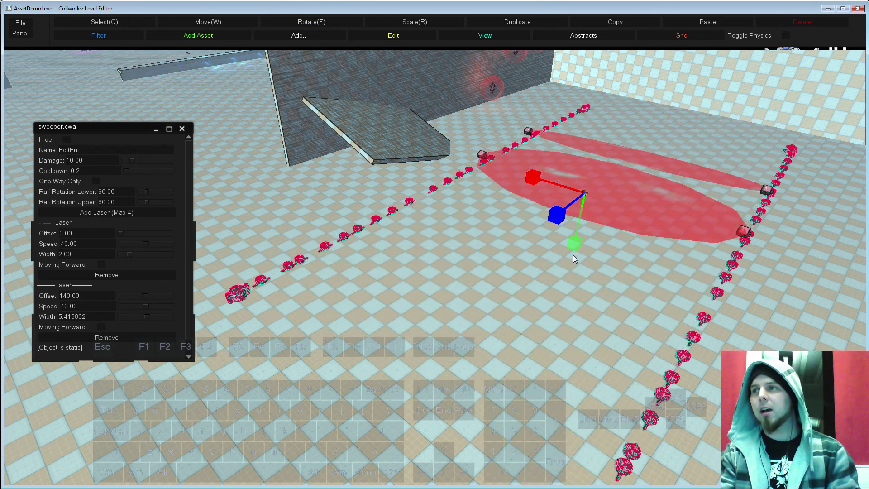
{"action": "left_click_drag", "start_coordinate": [152, 316], "coordinate": [132, 316]}
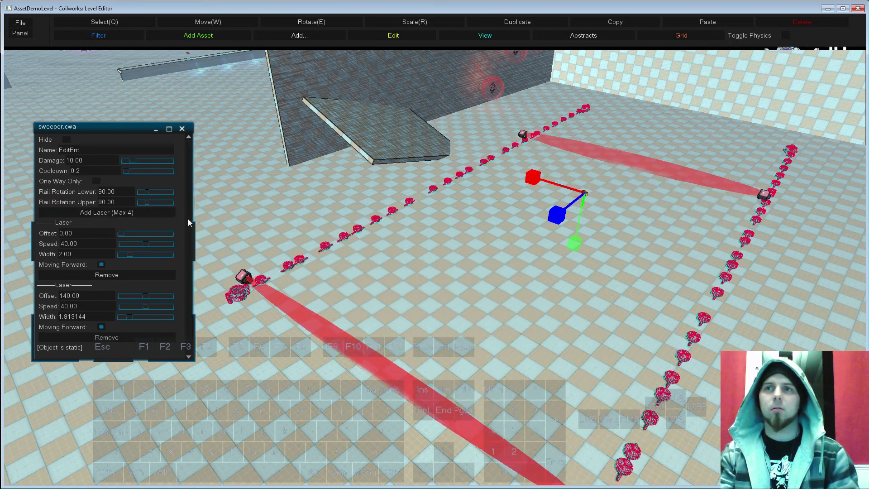
- Close the sweeper's settings and play-test the level, running and jumping through its two lasers before returning to editing
{"action": "left_click", "coordinate": [183, 130]}
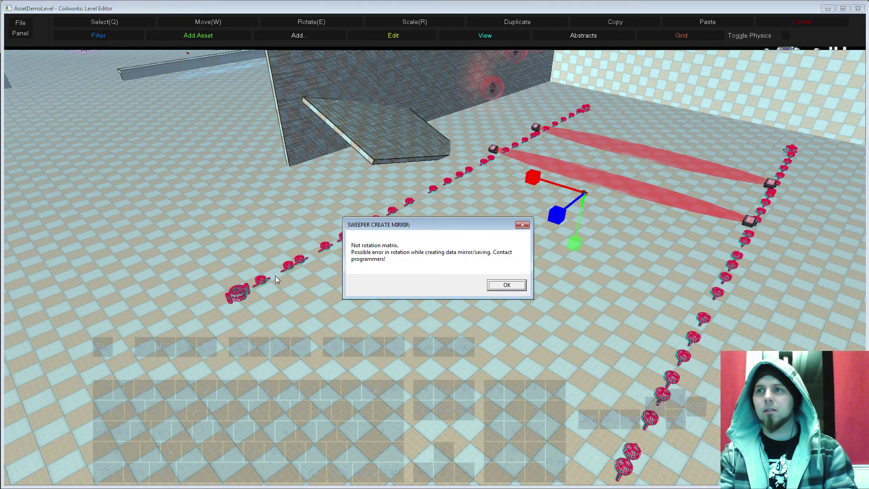
{"action": "key", "text": "Return"}
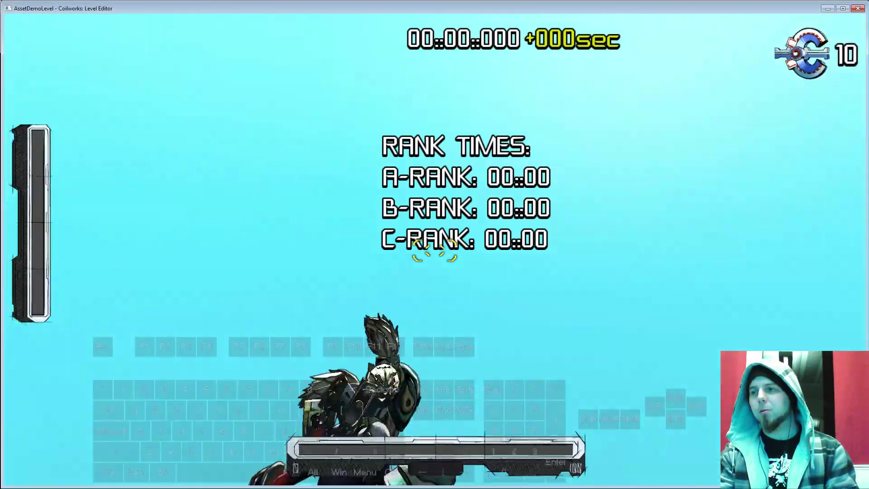
{"action": "key", "text": "w"}
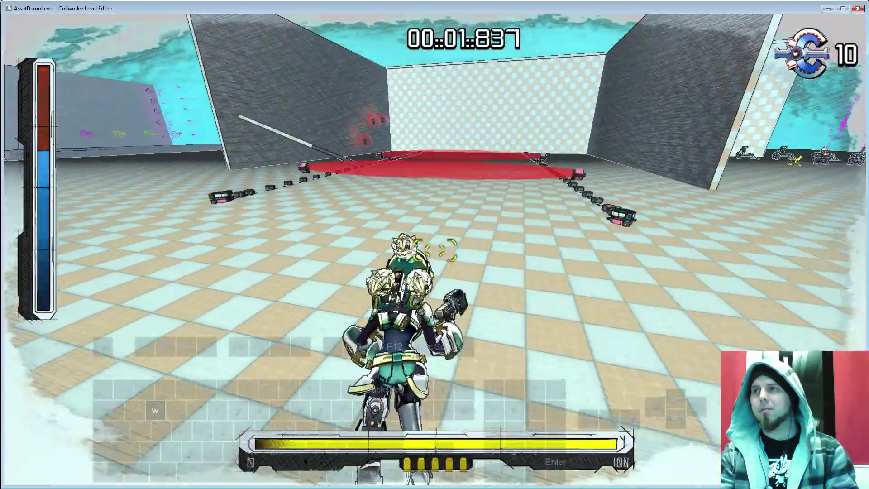
{"action": "left_click", "coordinate": [435, 250]}
{"action": "left_click", "coordinate": [435, 250]}
{"action": "left_click", "coordinate": [435, 250]}
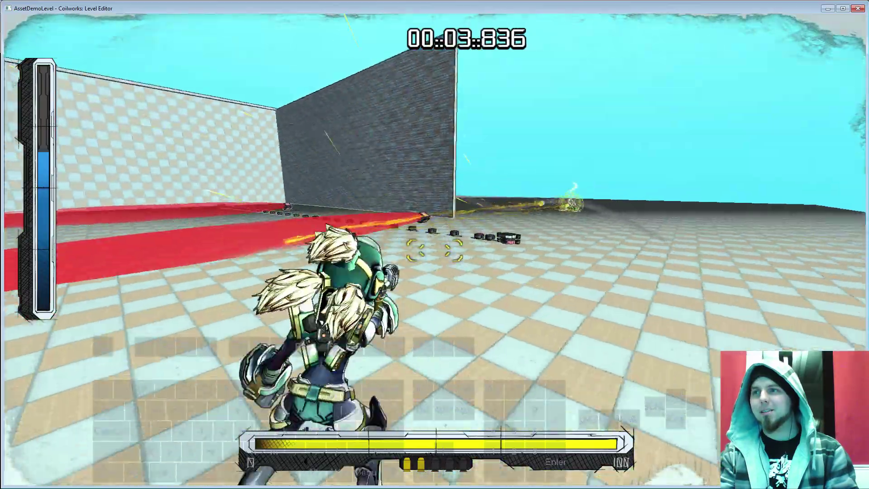
{"action": "key", "text": "w"}
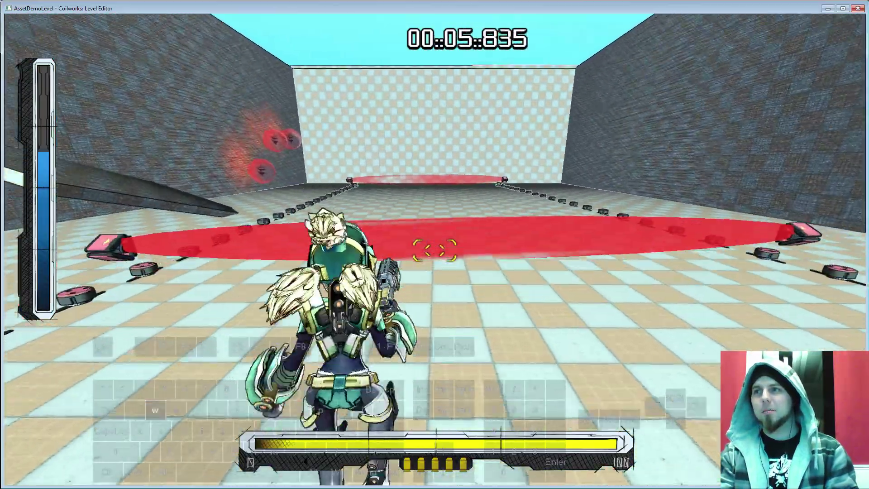
{"action": "key", "text": "space"}
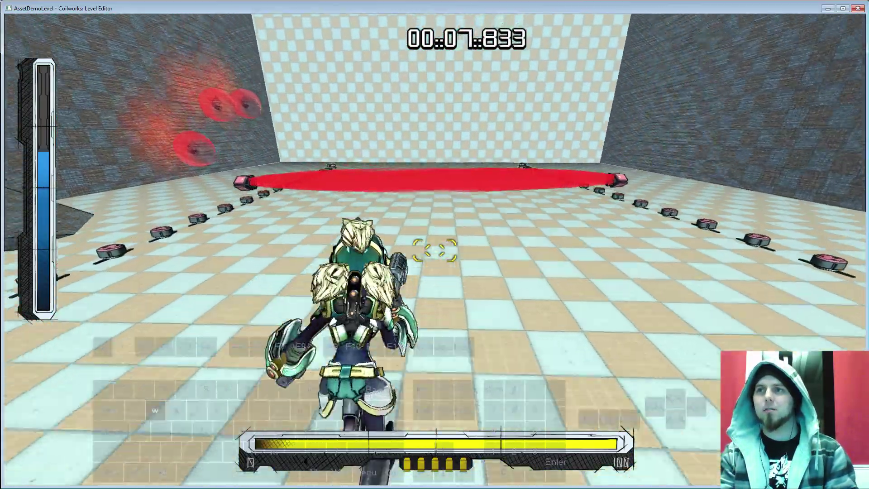
{"action": "key", "text": "space"}
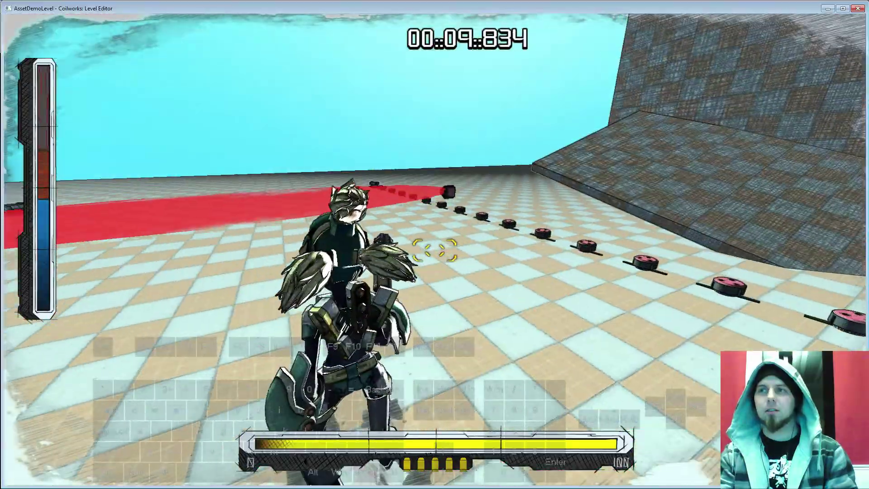
{"action": "key", "text": "space"}
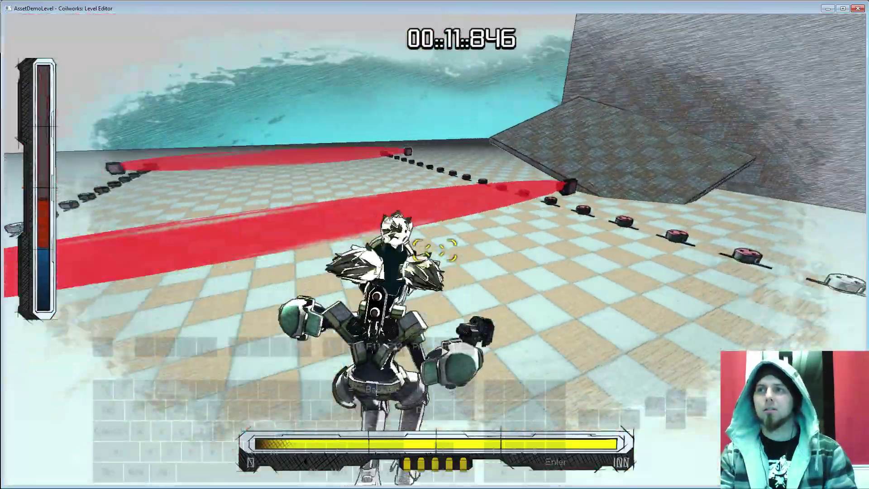
{"action": "key", "text": "Escape"}
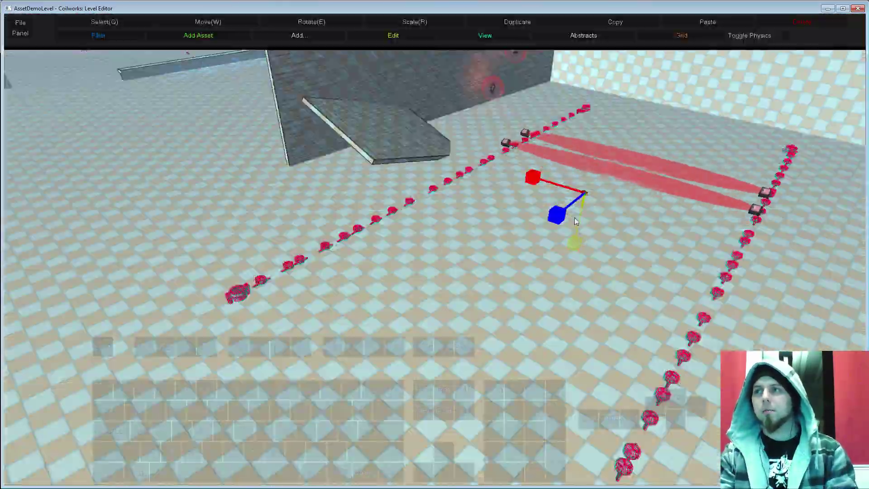
- Examine the sweeper's rails and moving lasers from a closer and more frontal angle
{"action": "key", "text": "e"}
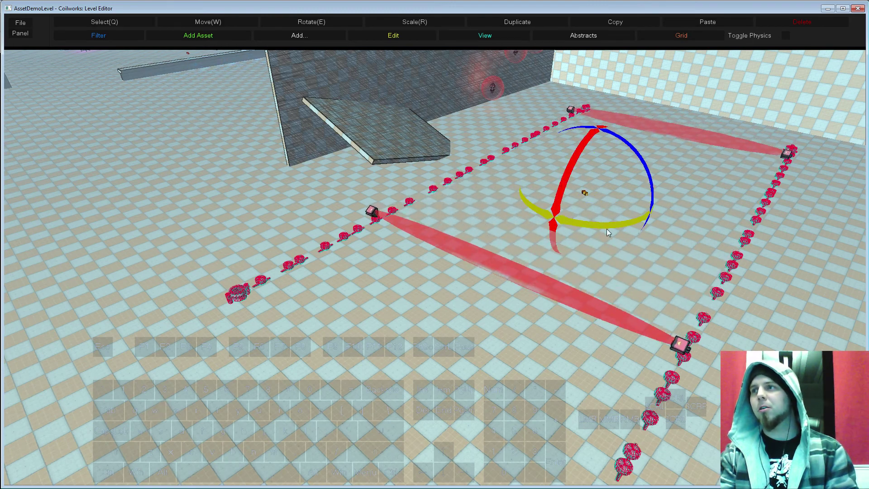
{"action": "key", "text": "w"}
{"action": "key", "text": "s"}
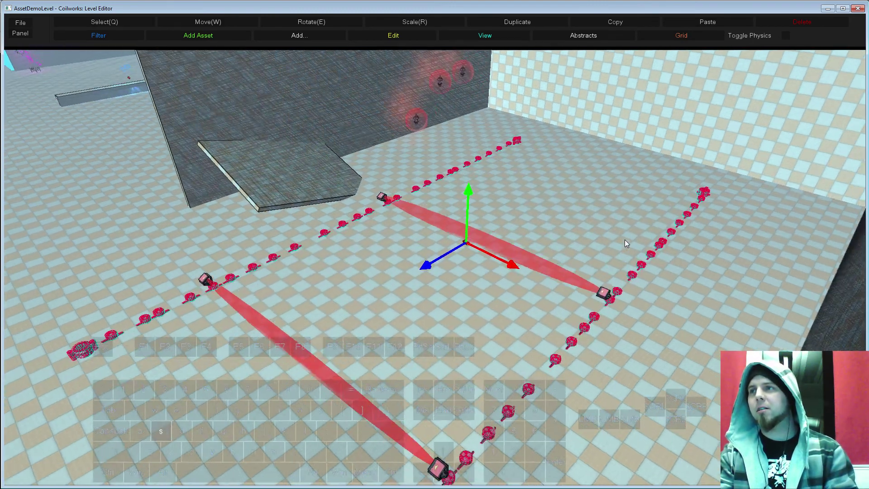
{"action": "left_click_drag", "start_coordinate": [624, 240], "coordinate": [651, 238]}
{"action": "middle_click_drag", "start_coordinate": [612, 248], "coordinate": [541, 235]}
{"action": "key", "text": "s"}
{"action": "key", "text": "r"}
{"action": "key", "text": "w"}
{"action": "key", "text": "s"}
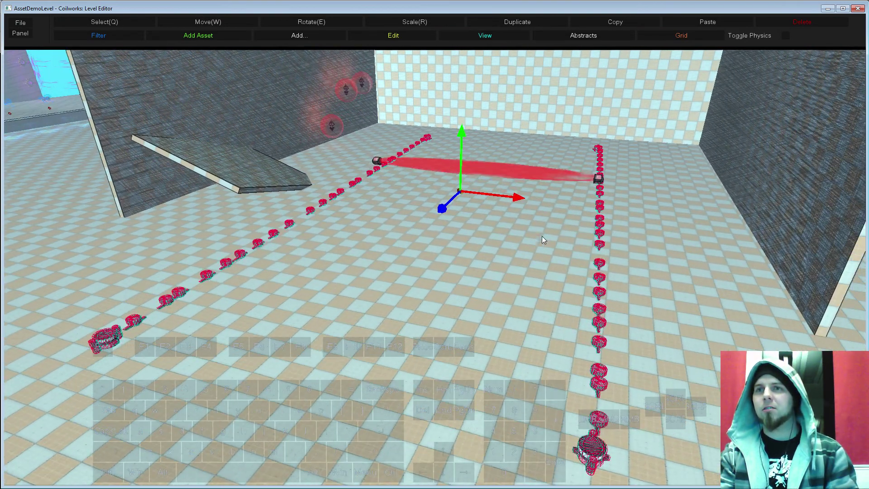
- Save the scene, dismissing the sweeper's rotation warning, and load the scene again
{"action": "key", "text": "ctrl+s"}
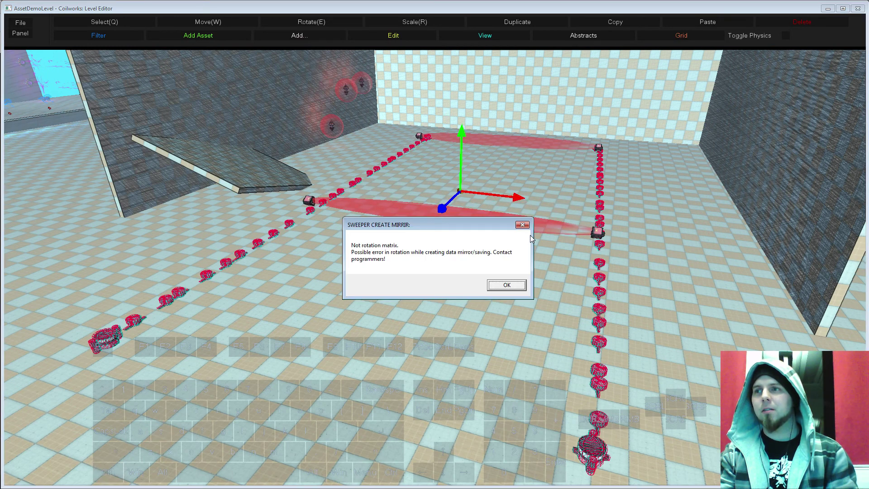
{"action": "key", "text": "Return"}
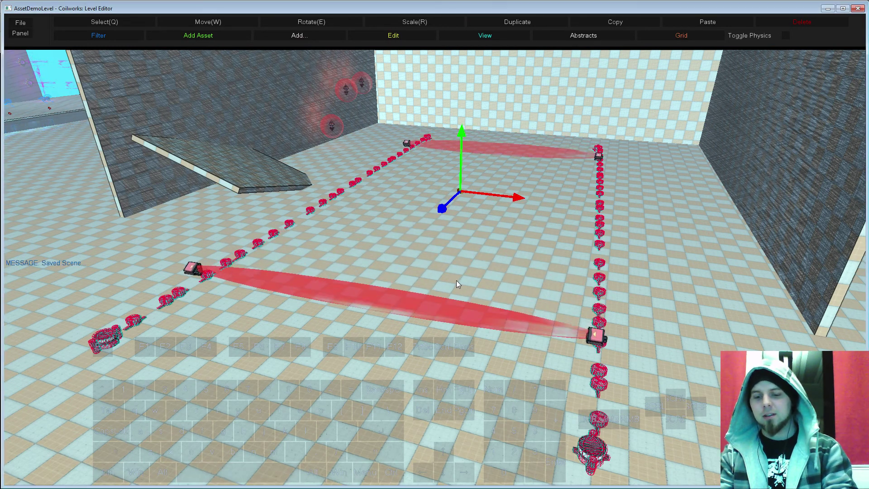
{"action": "key", "text": "ctrl+o"}
{"action": "double_click", "coordinate": [105, 274]}
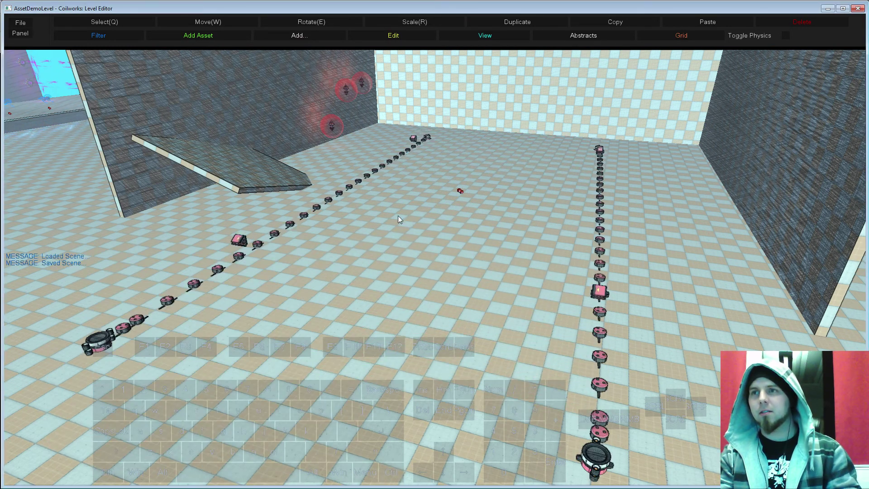
- Select the reloaded sweeper and try rotating it about its blue axis so its rails lie upside down
{"action": "key", "text": "ctrl+a"}
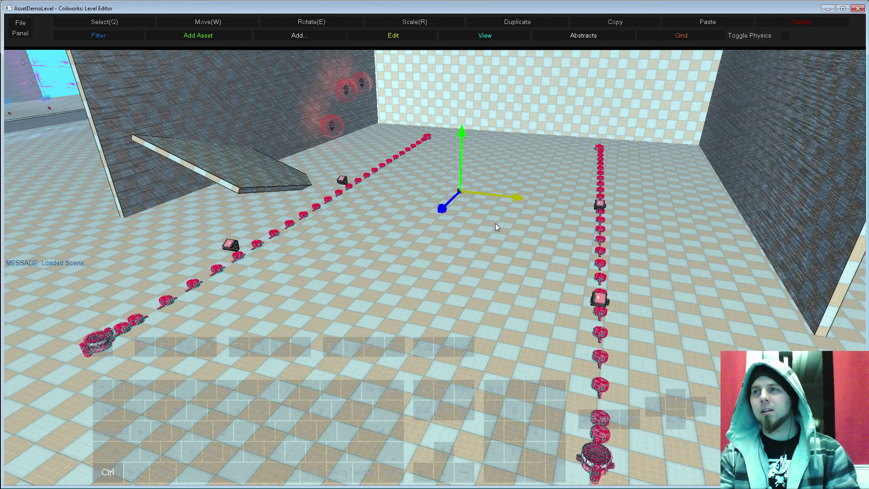
{"action": "key", "text": "ctrl+s"}
{"action": "middle_click_drag", "start_coordinate": [490, 240], "coordinate": [450, 275]}
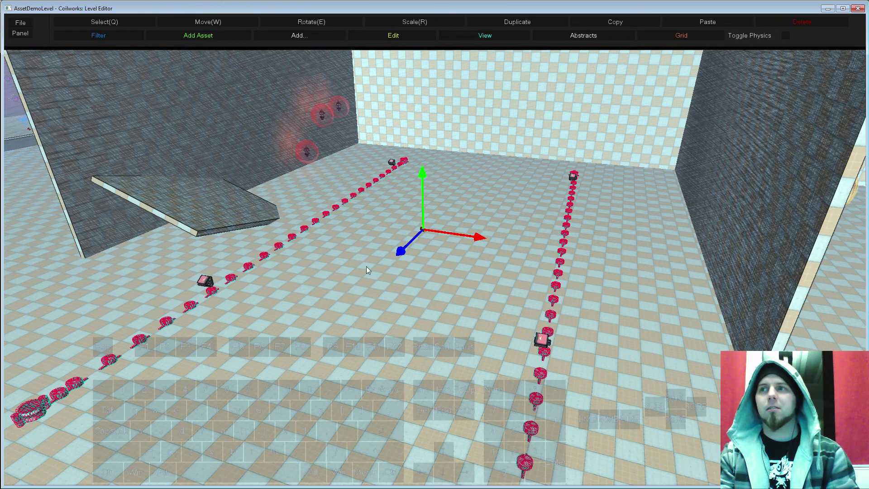
{"action": "key", "text": "s"}
{"action": "middle_click_drag", "start_coordinate": [443, 287], "coordinate": [425, 289]}
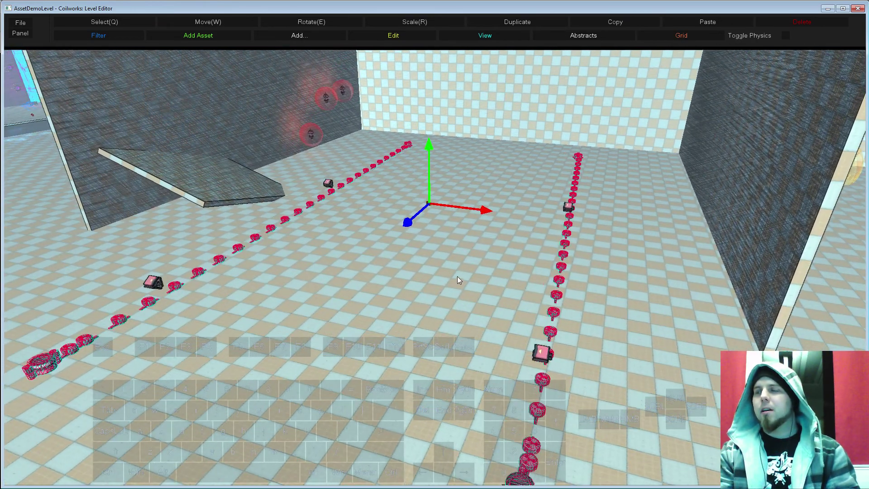
{"action": "key", "text": "e"}
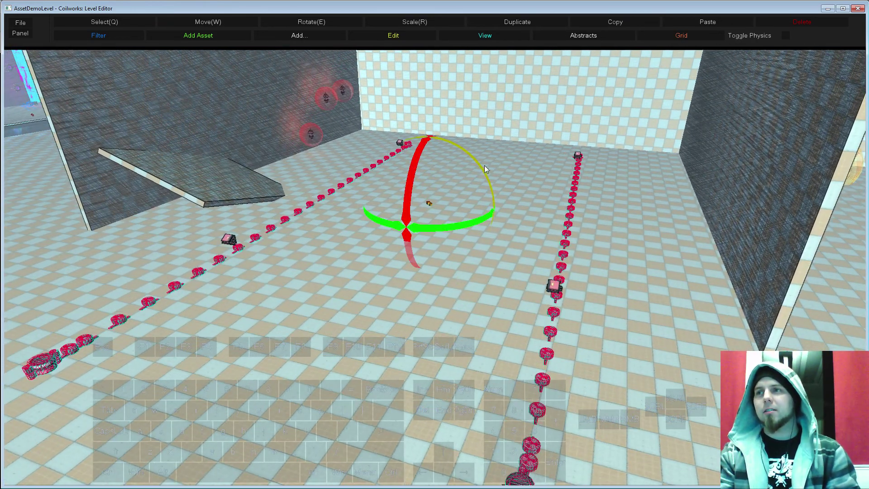
{"action": "left_click_drag", "start_coordinate": [485, 169], "coordinate": [385, 166], "text": "ctrl"}
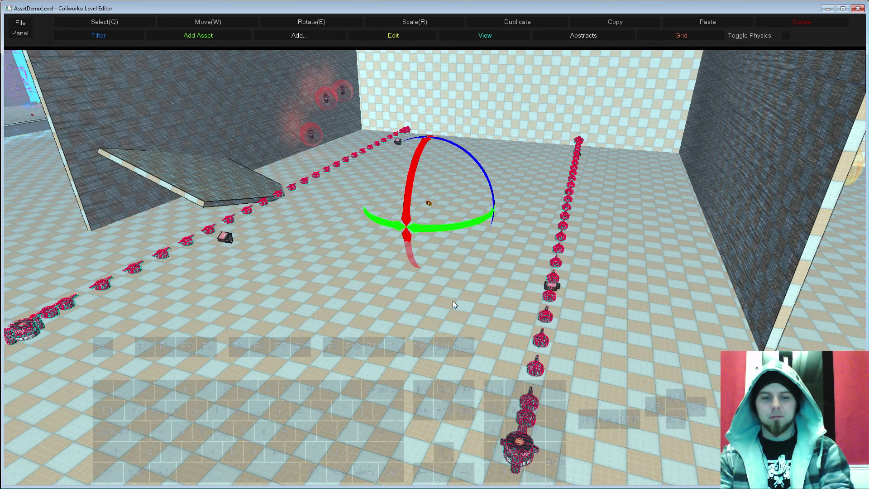
- Play-test the level with the rotated sweeper and check its rails and lasers, then return to editing
{"action": "key", "text": "ctrl+p"}
{"action": "key", "text": "w"}
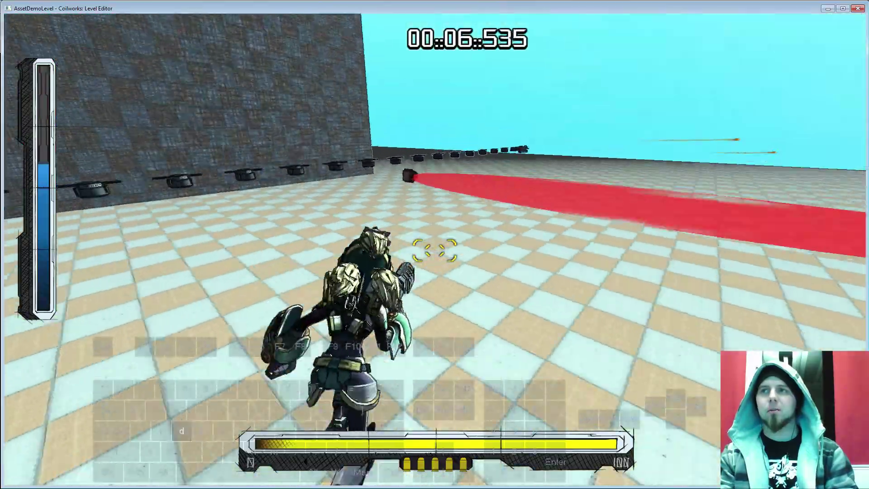
{"action": "key", "text": "d"}
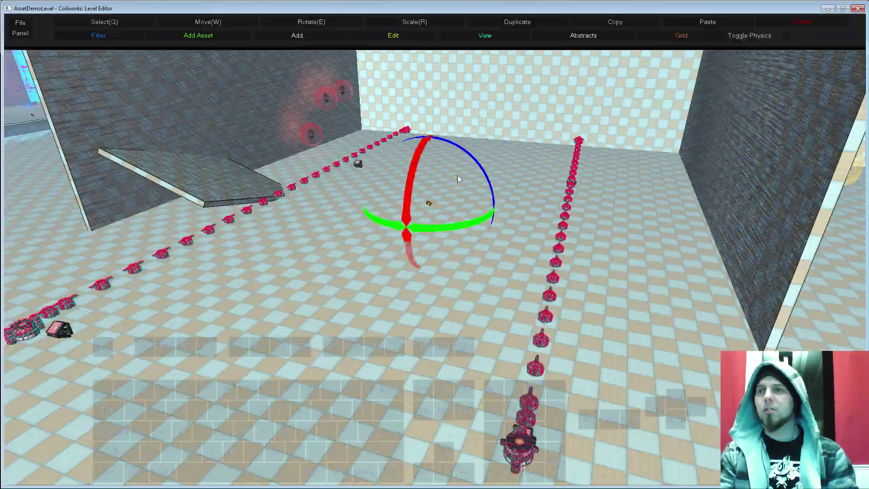
- Delete the sweeper from the level and return to the Select tool with the floor selected
{"action": "left_click_drag", "start_coordinate": [457, 176], "coordinate": [434, 156], "text": "ctrl"}
{"action": "key", "text": "Delete"}
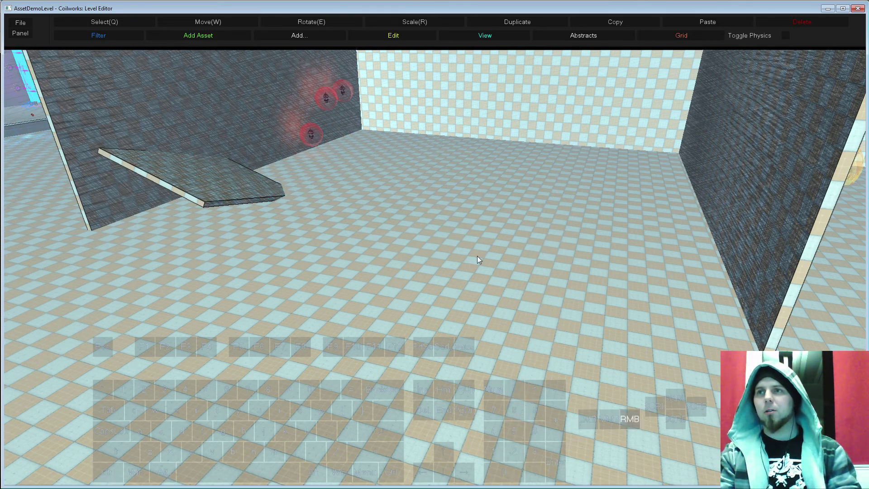
{"action": "key", "text": "w"}
{"action": "right_click_drag", "start_coordinate": [477, 256], "coordinate": [476, 256]}
{"action": "key", "text": "s"}
{"action": "left_click", "coordinate": [476, 257]}
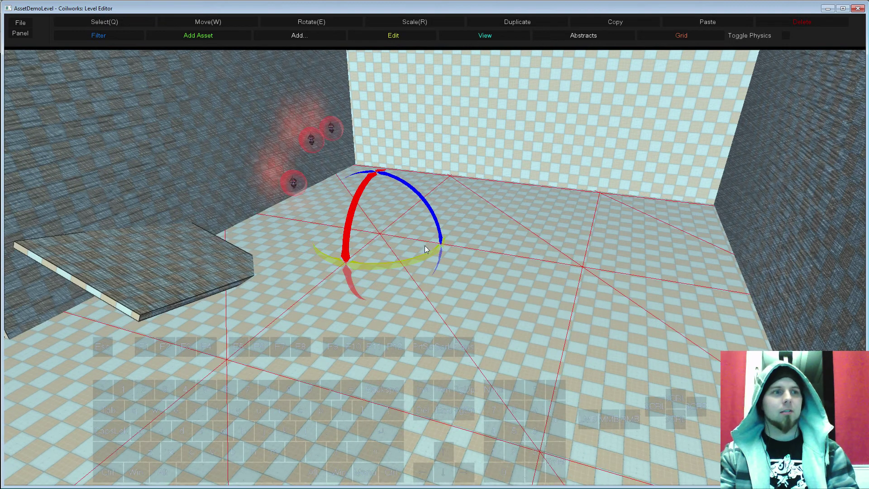
{"action": "key", "text": "q"}
{"action": "left_click", "coordinate": [361, 223]}
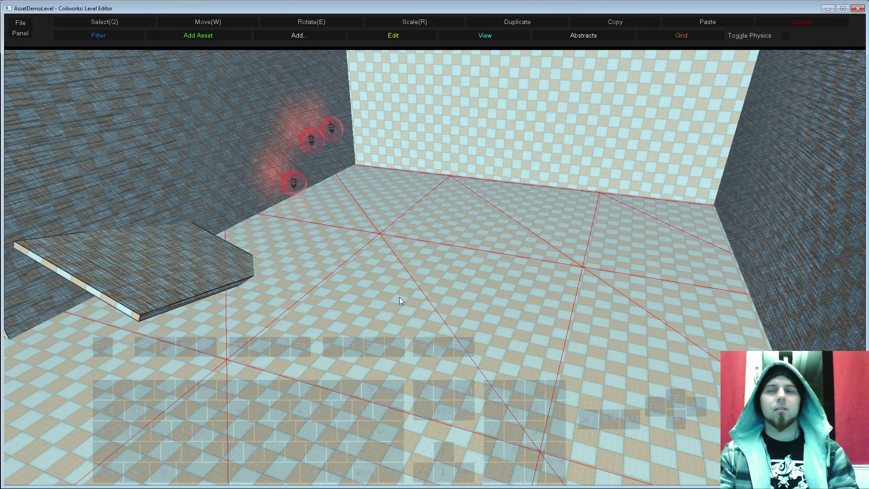
- Filter the assets by "shie" and place ShieldDoor-01.cwa on the floor in front of the dark brick wall
{"action": "right_click_drag", "start_coordinate": [400, 297], "coordinate": [447, 296]}
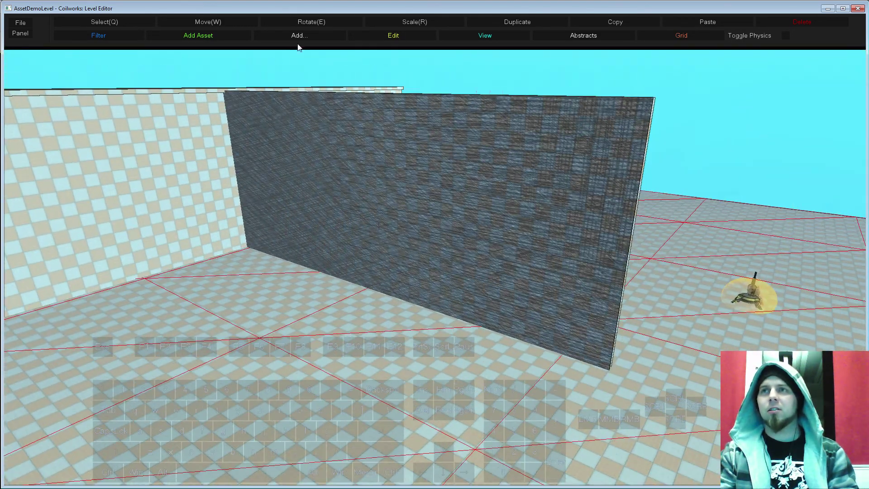
{"action": "left_click", "coordinate": [195, 35]}
{"action": "left_click_drag", "start_coordinate": [290, 223], "coordinate": [157, 96]}
{"action": "left_click", "coordinate": [162, 128]}
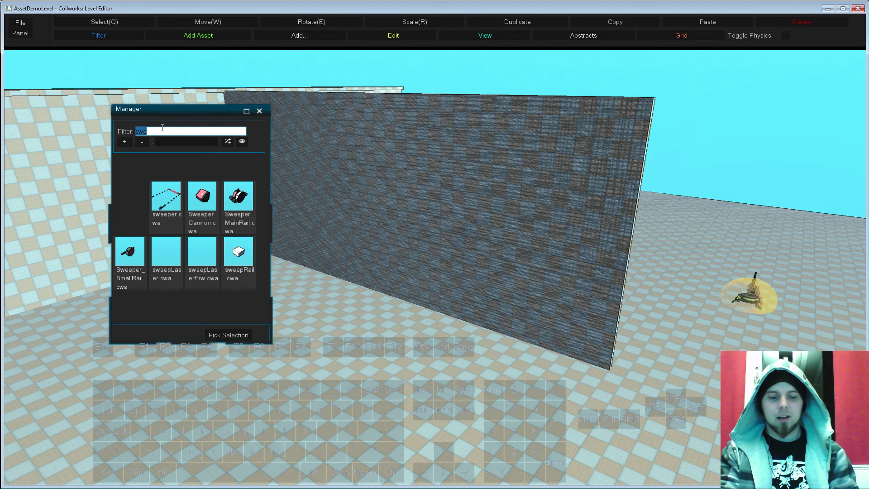
{"action": "type", "text": "shie"}
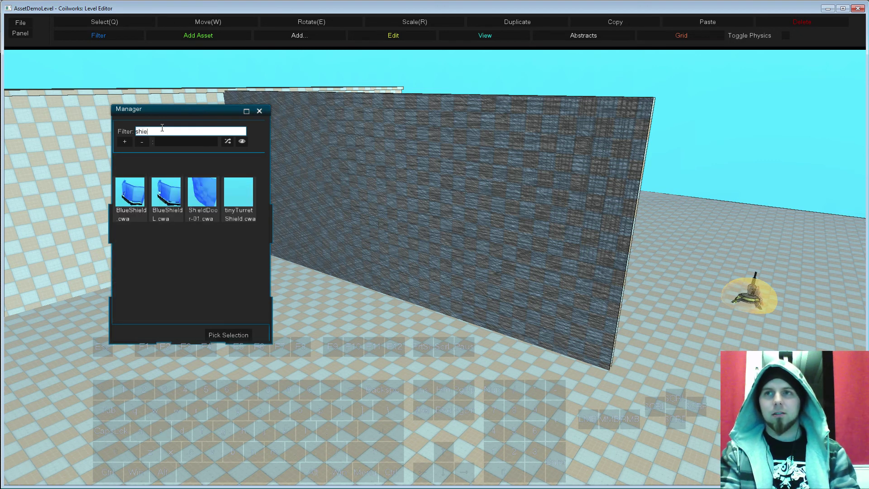
{"action": "left_click", "coordinate": [209, 196]}
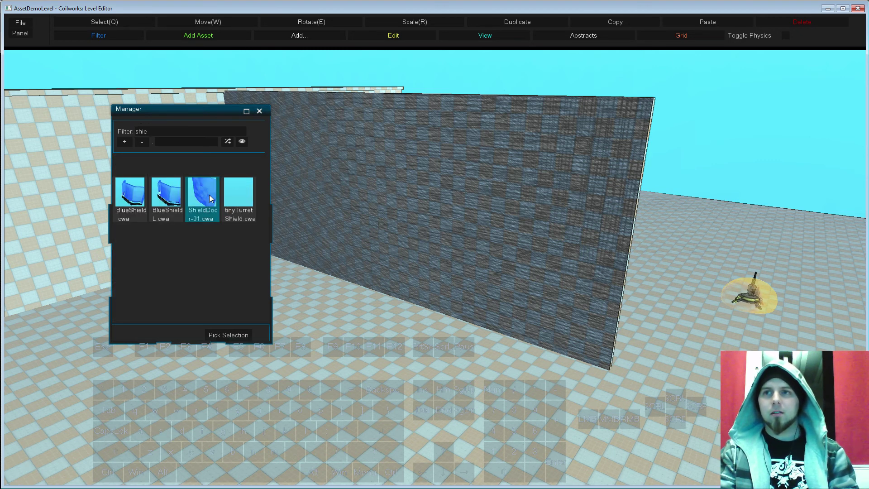
{"action": "left_click", "coordinate": [225, 337]}
{"action": "left_click", "coordinate": [334, 289]}
- Raise the shield door along its vertical axis in front of the dark wall and view it edge-on
{"action": "key", "text": "w"}
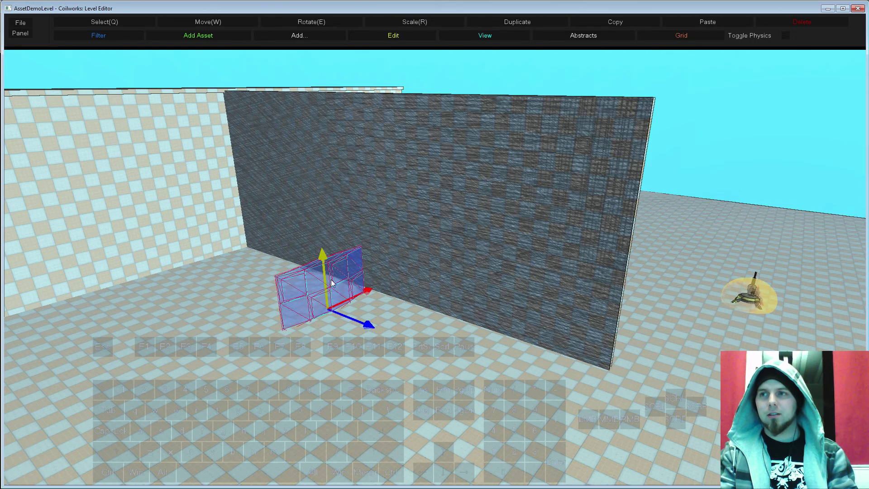
{"action": "left_click_drag", "start_coordinate": [325, 271], "coordinate": [320, 225]}
{"action": "left_click_drag", "start_coordinate": [351, 250], "coordinate": [360, 247]}
{"action": "key", "text": "s"}
{"action": "left_click_drag", "start_coordinate": [255, 352], "coordinate": [312, 341]}
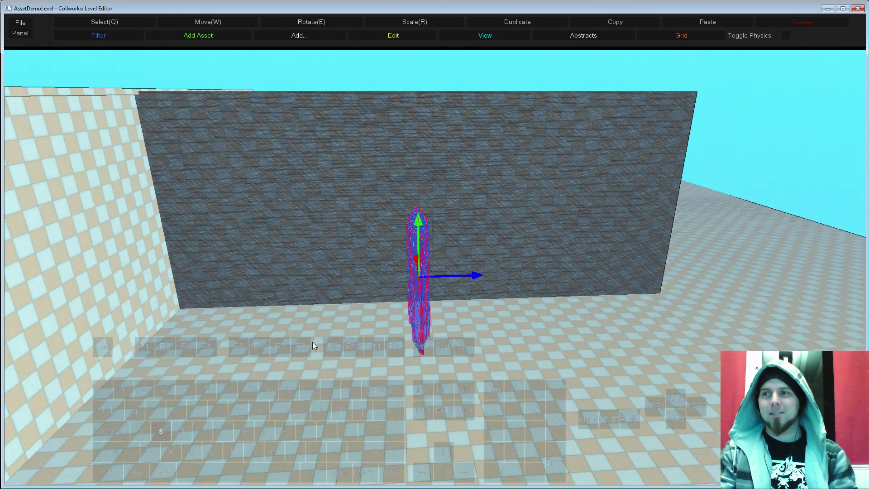
{"action": "middle_click_drag", "start_coordinate": [312, 341], "coordinate": [262, 340]}
{"action": "left_click_drag", "start_coordinate": [381, 273], "coordinate": [431, 289]}
- Turn on Use Color Override for the shield door and apply a pink override colour with RGB 255, 0, 113
{"action": "right_click", "coordinate": [409, 316]}
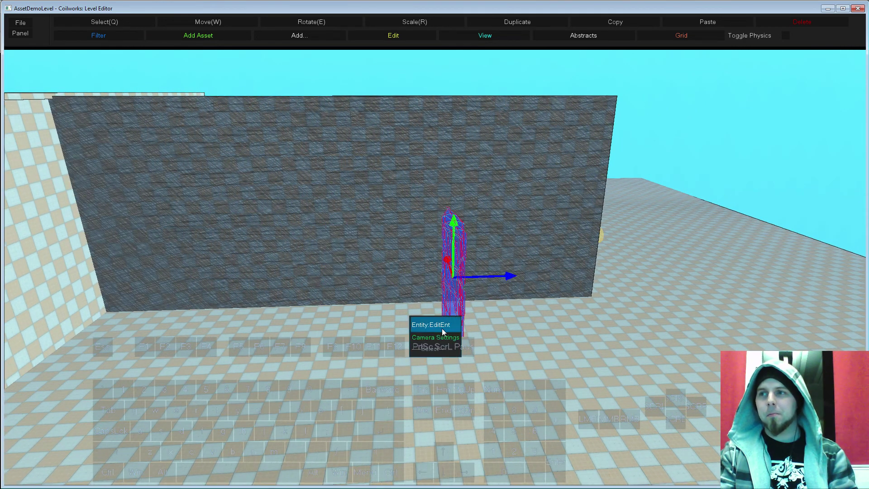
{"action": "left_click", "coordinate": [442, 333]}
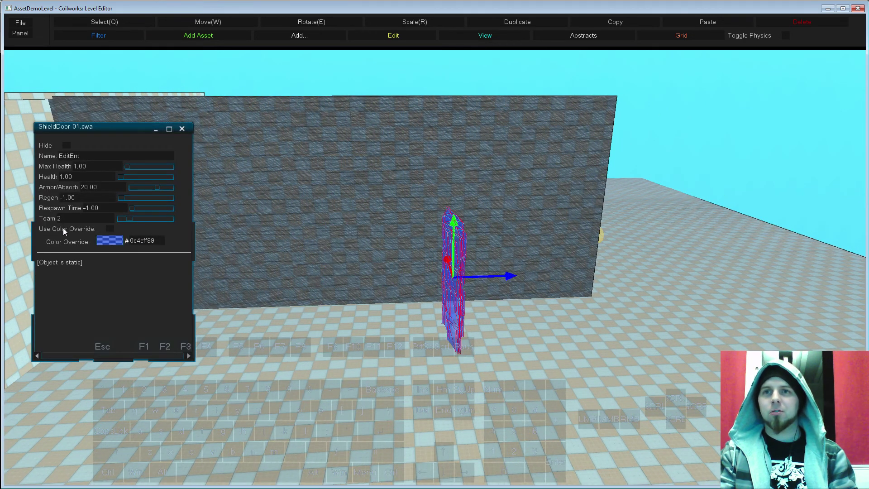
{"action": "left_click", "coordinate": [109, 229]}
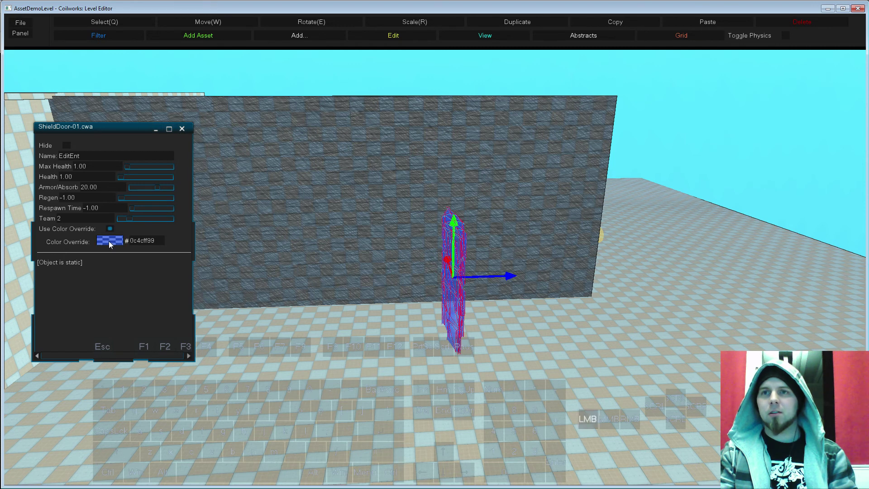
{"action": "left_click", "coordinate": [108, 240]}
{"action": "left_click", "coordinate": [261, 321]}
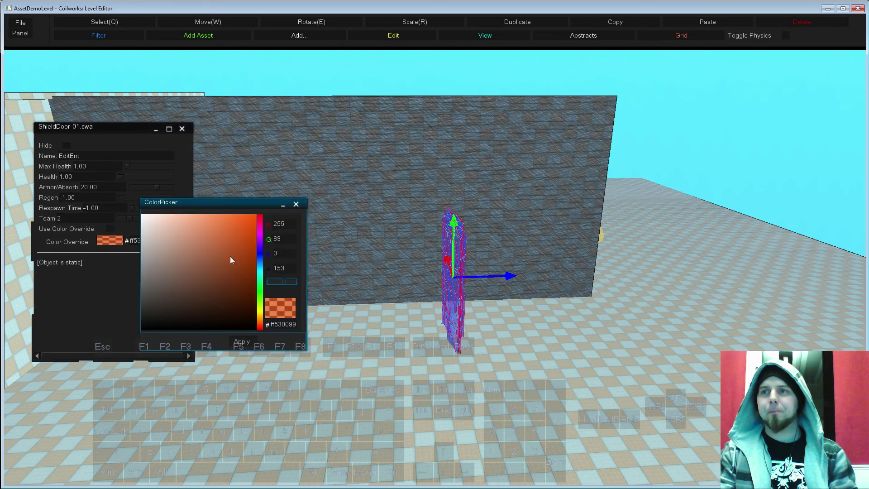
{"action": "left_click", "coordinate": [262, 223]}
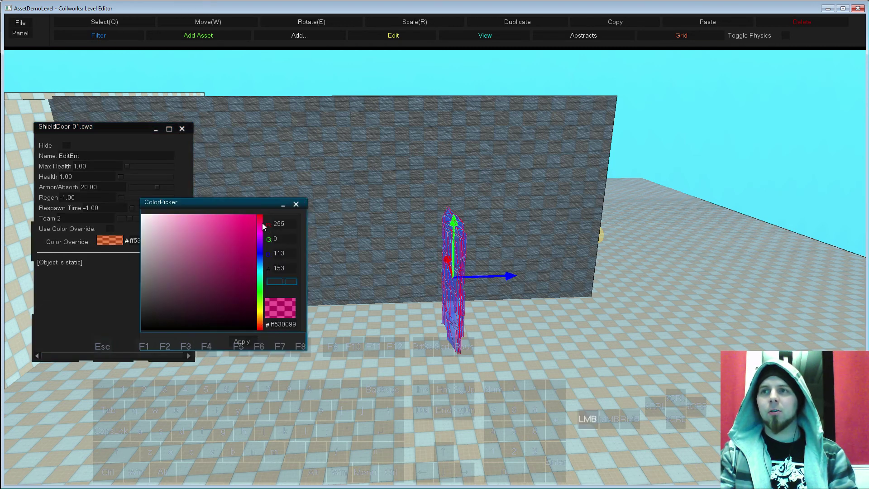
{"action": "left_click", "coordinate": [242, 342]}
{"action": "left_click", "coordinate": [182, 128]}
- Play-test the level up to the recoloured shield door and shoot at it, then return to editing with the door selected
{"action": "key", "text": "a"}
{"action": "right_click_drag", "start_coordinate": [328, 291], "coordinate": [362, 300]}
{"action": "key", "text": "s"}
{"action": "key", "text": "ctrl+p"}
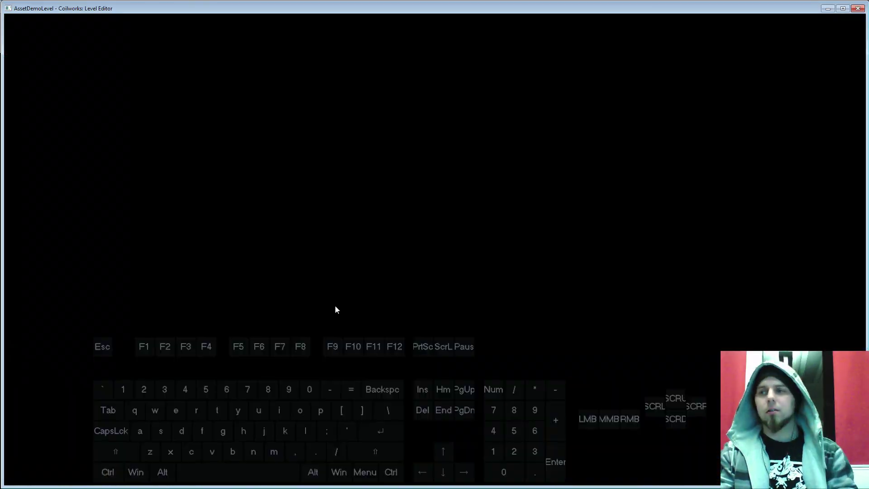
{"action": "key", "text": "w"}
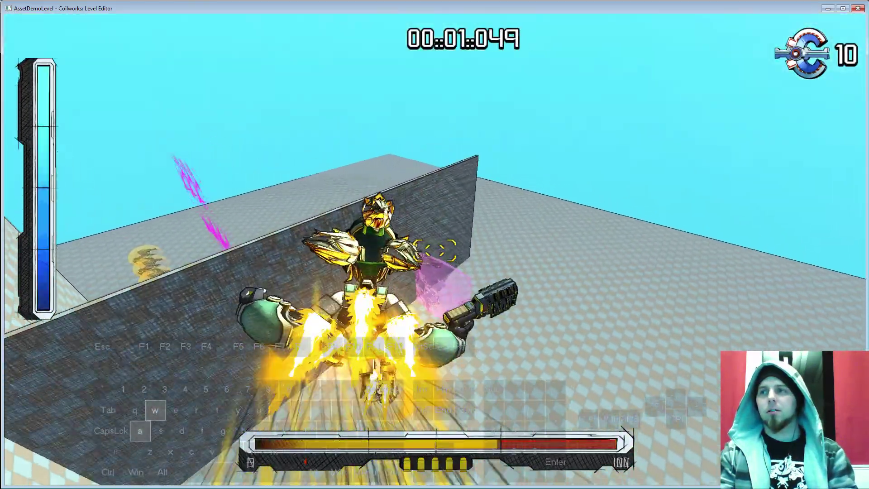
{"action": "key", "text": "a"}
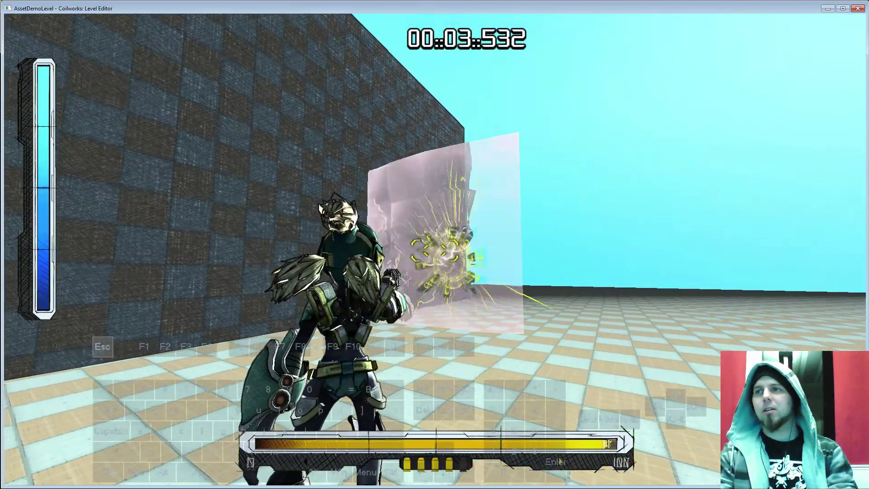
{"action": "key", "text": "F5"}
{"action": "left_click", "coordinate": [395, 258]}
{"action": "left_click", "coordinate": [349, 232]}
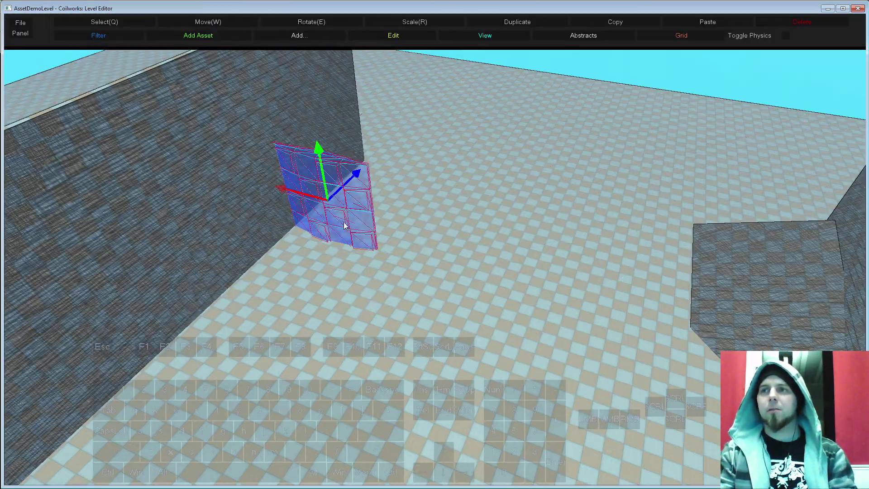
- Filter the assets by "dama" and place DamageGate-L.cwa on the floor beside the free end of the dark wall
{"action": "key", "text": "s"}
{"action": "middle_click_drag", "start_coordinate": [427, 306], "coordinate": [408, 295]}
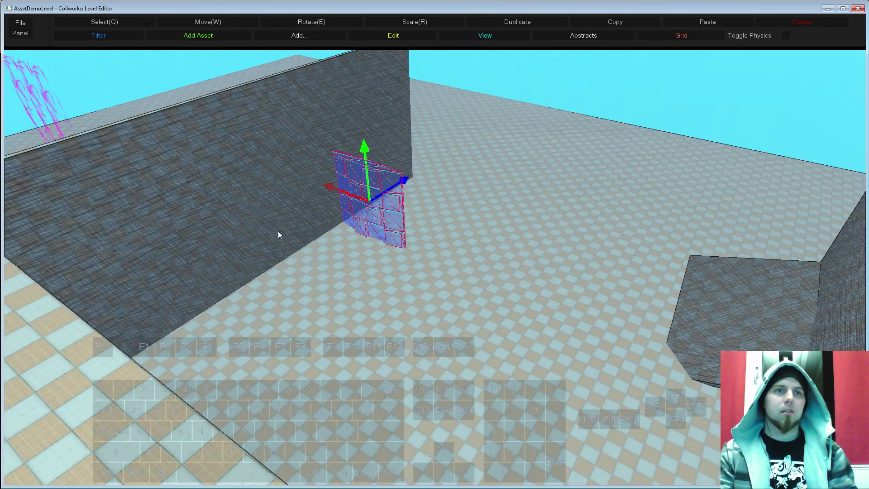
{"action": "right_click_drag", "start_coordinate": [319, 282], "coordinate": [270, 281]}
{"action": "key", "text": "d"}
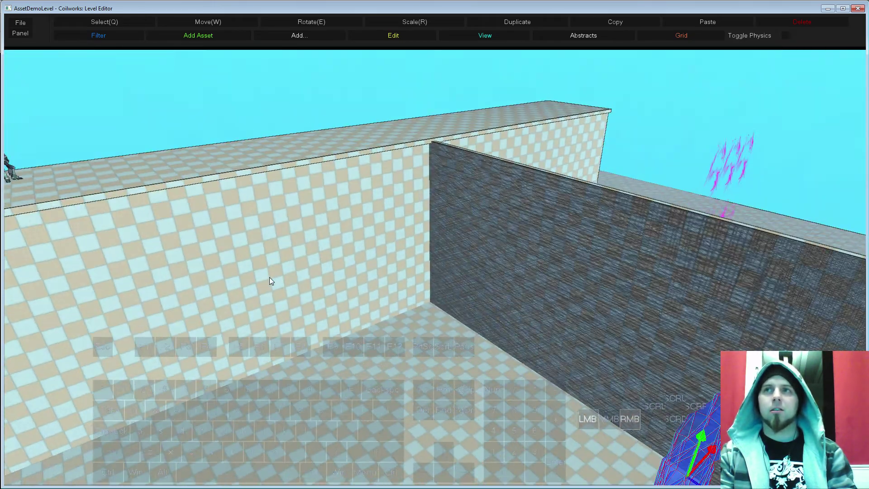
{"action": "left_click", "coordinate": [226, 36]}
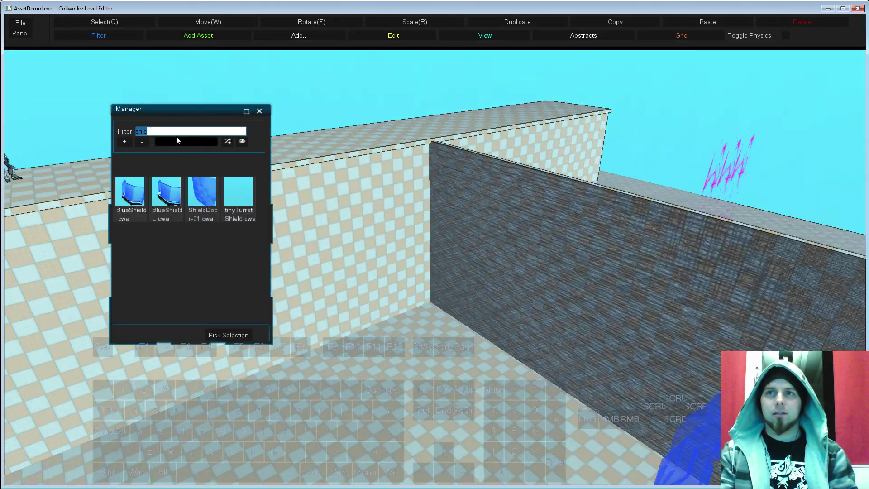
{"action": "type", "text": "dama"}
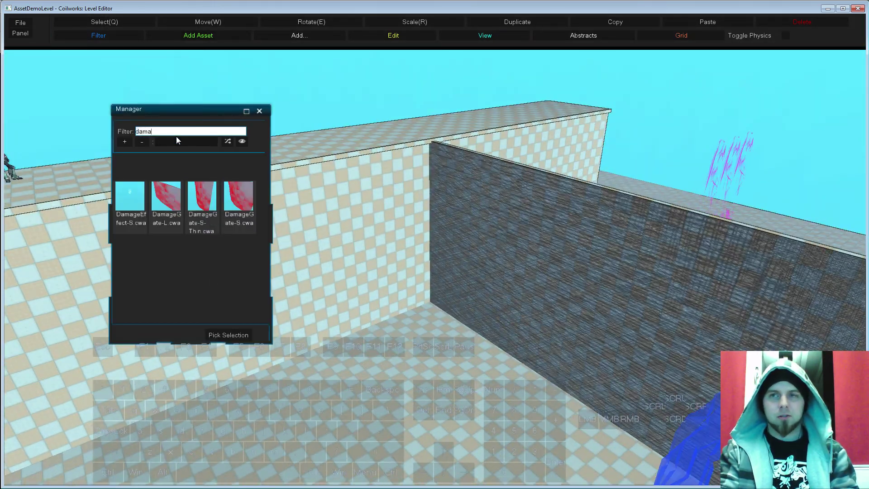
{"action": "left_click", "coordinate": [166, 199]}
{"action": "left_click", "coordinate": [229, 333]}
{"action": "key", "text": "s"}
{"action": "right_click_drag", "start_coordinate": [320, 344], "coordinate": [536, 337]}
{"action": "left_click", "coordinate": [536, 338]}
{"action": "left_click", "coordinate": [533, 328]}
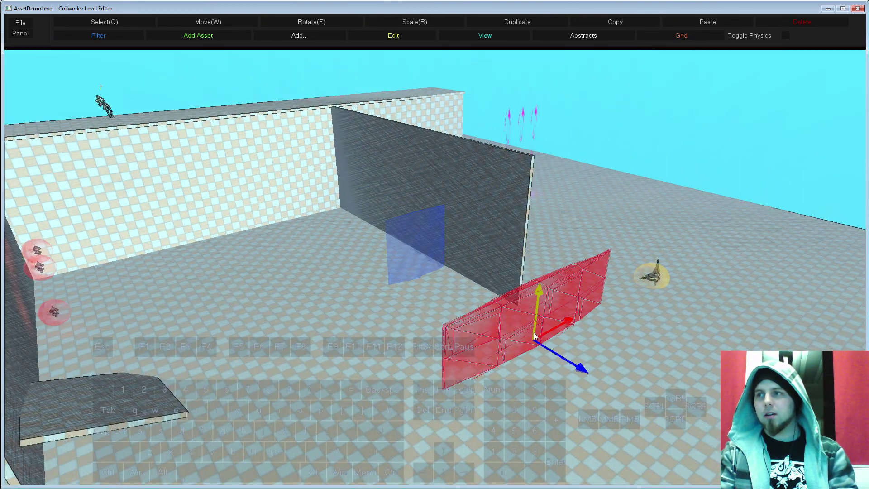
- Rotate the damage gate about its vertical axis to continue the line of the dark wall and raise it off the floor
{"action": "key", "text": "e"}
{"action": "left_click_drag", "start_coordinate": [547, 382], "coordinate": [595, 377], "text": "ctrl"}
{"action": "key", "text": "w"}
{"action": "left_click_drag", "start_coordinate": [588, 347], "coordinate": [595, 279]}
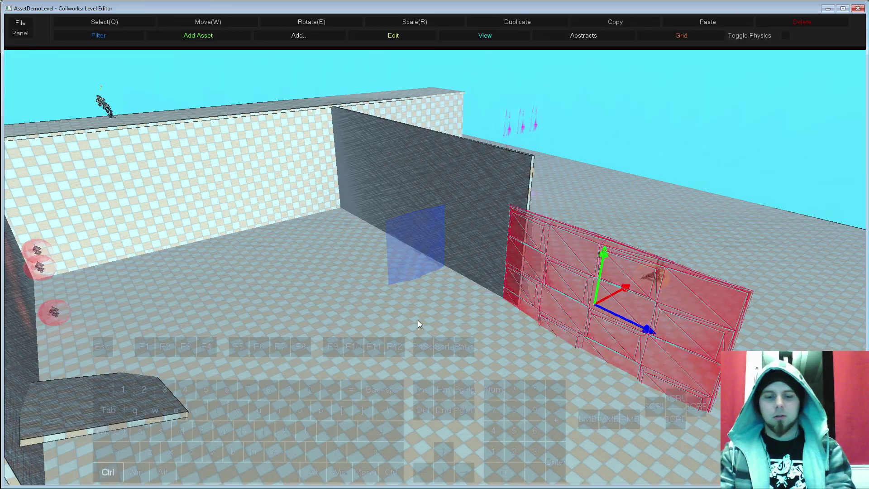
- Play-test the level by approaching the damage gate and shooting at it, then return to editing
{"action": "key", "text": "ctrl+p"}
{"action": "key", "text": "w"}
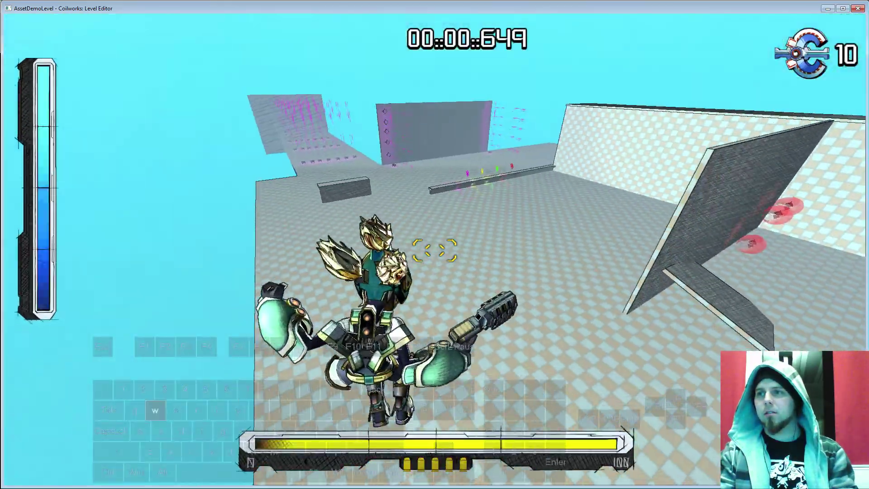
{"action": "key", "text": "shift"}
{"action": "key", "text": "d"}
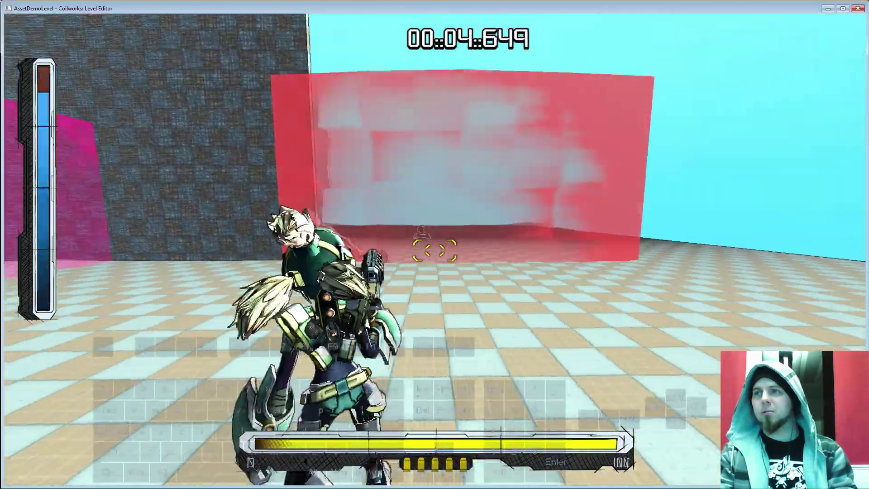
{"action": "left_click", "coordinate": [434, 250]}
{"action": "left_click", "coordinate": [434, 251]}
{"action": "left_click", "coordinate": [434, 250]}
{"action": "key", "text": "w"}
{"action": "left_click", "coordinate": [435, 250]}
{"action": "left_click", "coordinate": [434, 251]}
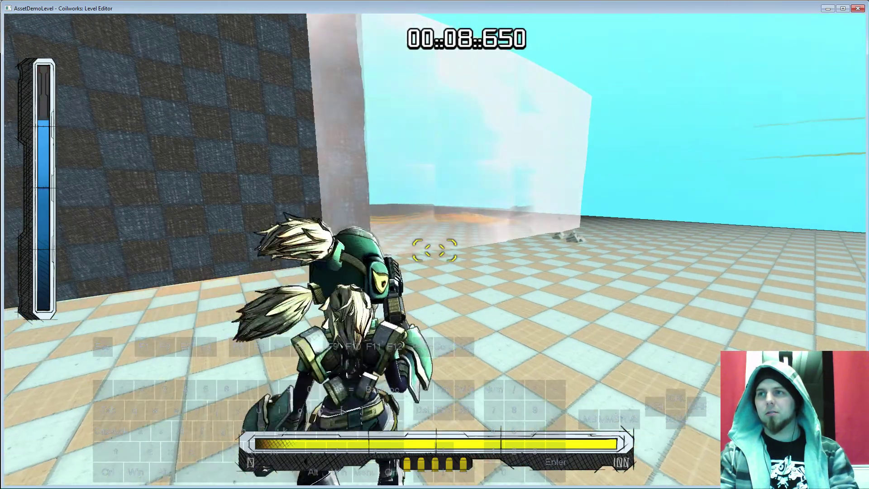
{"action": "key", "text": "Escape"}
- Filter the assets by "gener" and place Generator.cwa on the floor in front of the shield door
{"action": "mouse_move", "coordinate": [470, 329]}
{"action": "left_mouse_down"}
{"action": "mouse_move", "coordinate": [481, 329]}
{"action": "mouse_move", "coordinate": [468, 331]}
{"action": "left_mouse_up"}
{"action": "left_click_drag", "start_coordinate": [468, 331], "coordinate": [411, 285]}
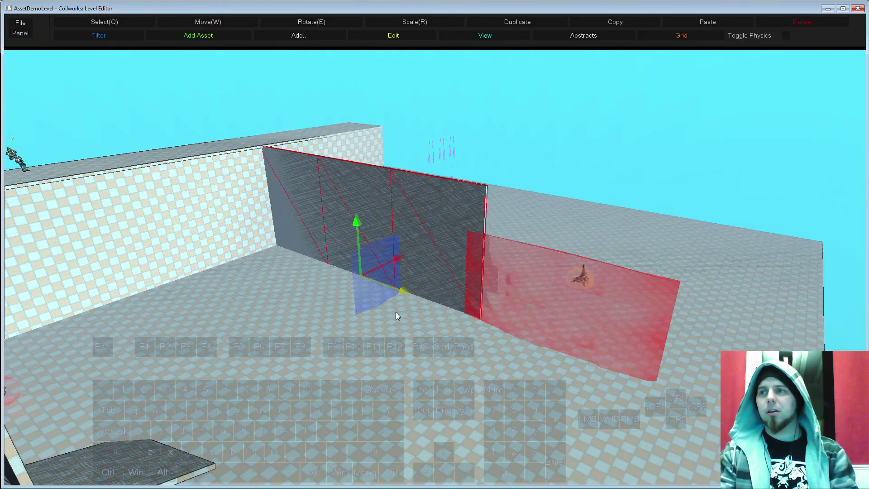
{"action": "left_click", "coordinate": [199, 35]}
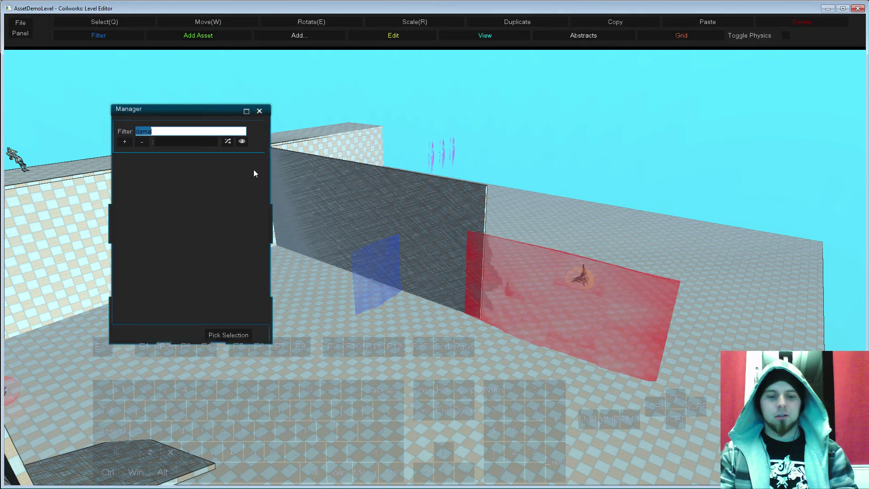
{"action": "type", "text": "gener"}
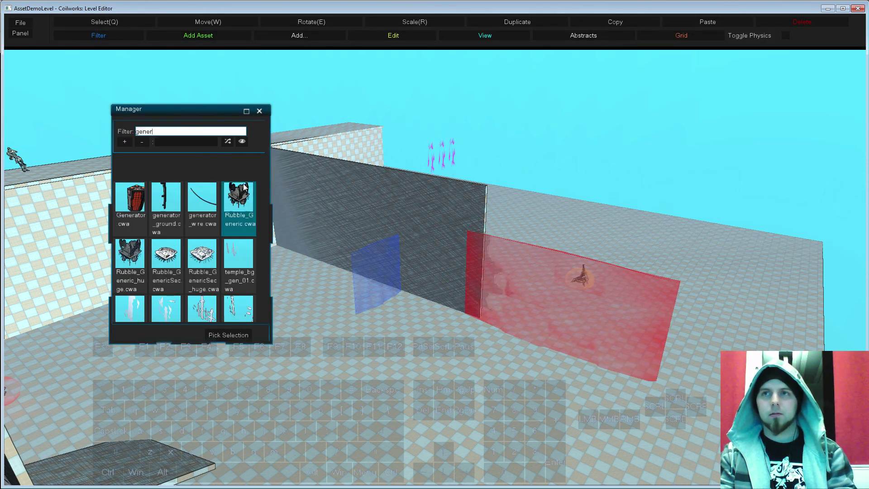
{"action": "left_click", "coordinate": [166, 199]}
{"action": "left_click", "coordinate": [229, 335]}
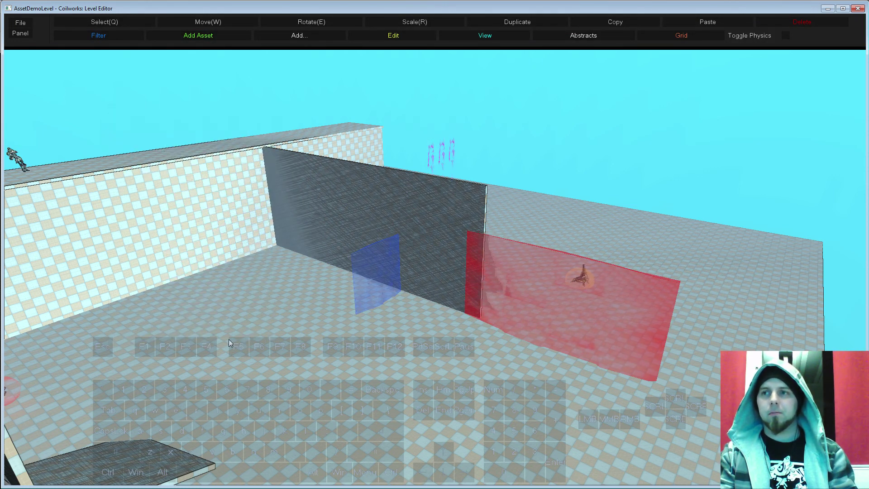
{"action": "left_click", "coordinate": [310, 346]}
{"action": "left_click", "coordinate": [310, 345]}
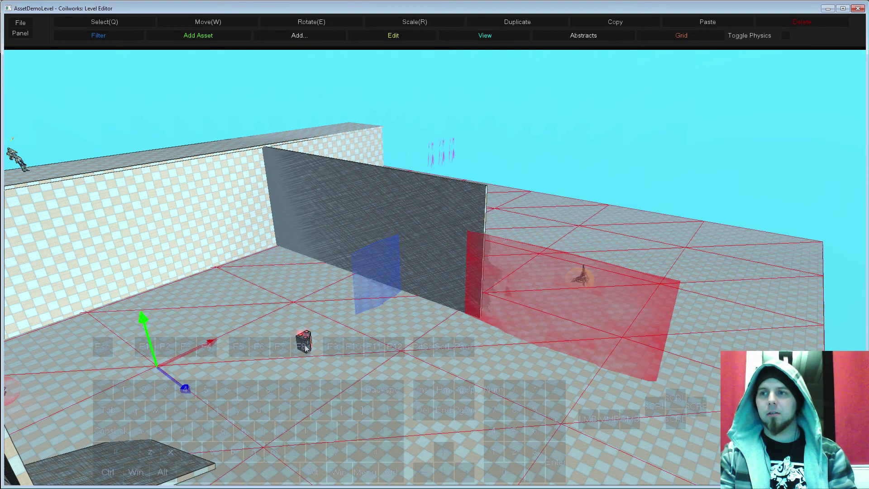
- Raise the generator along its vertical axis so it stands on the floor
{"action": "key", "text": "w"}
{"action": "left_click", "coordinate": [307, 343]}
{"action": "key", "text": "w"}
{"action": "mouse_move", "coordinate": [304, 329]}
{"action": "left_mouse_down"}
{"action": "mouse_move", "coordinate": [300, 297]}
{"action": "mouse_move", "coordinate": [303, 314]}
{"action": "left_mouse_up"}
{"action": "key", "text": "s"}
{"action": "right_click_drag", "start_coordinate": [392, 321], "coordinate": [466, 303]}
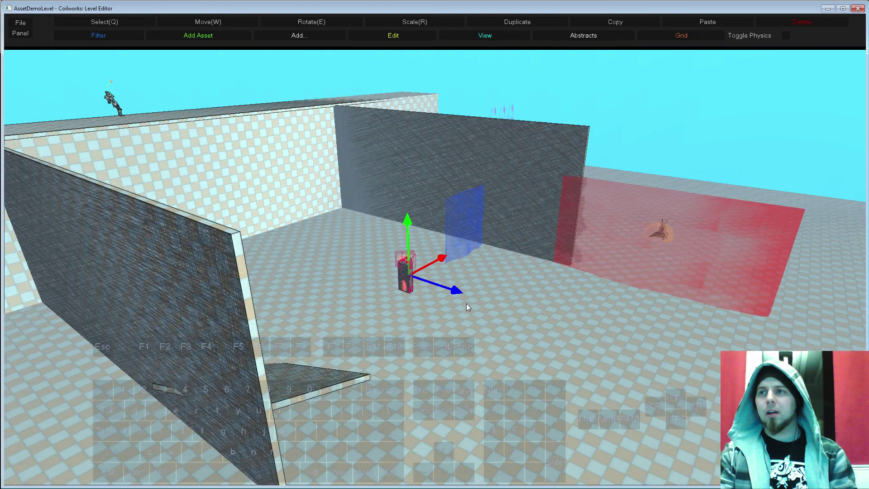
- Enable Show Camera Notification Area in the generator's settings, inspect the area and its camera marker, and close the settings
{"action": "right_click", "coordinate": [466, 303]}
{"action": "left_click", "coordinate": [501, 314]}
{"action": "middle_click_drag", "start_coordinate": [541, 274], "coordinate": [518, 308]}
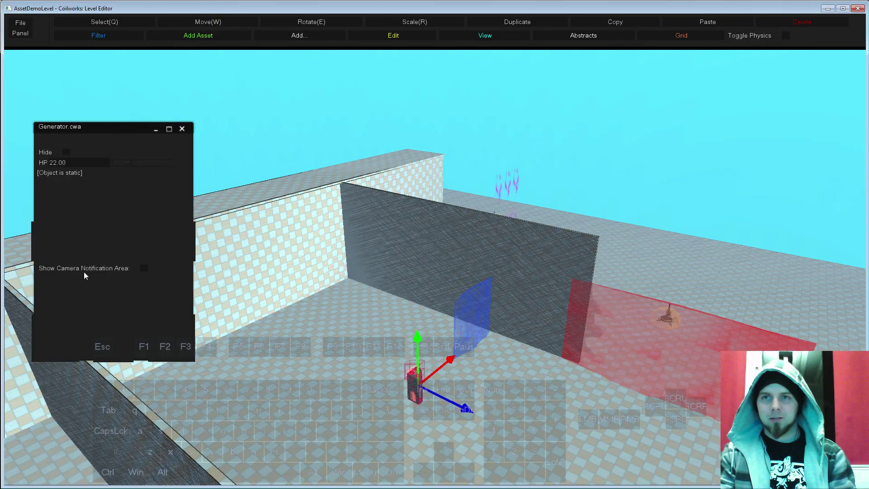
{"action": "left_click", "coordinate": [144, 268]}
{"action": "key", "text": "s"}
{"action": "middle_click_drag", "start_coordinate": [348, 294], "coordinate": [415, 238]}
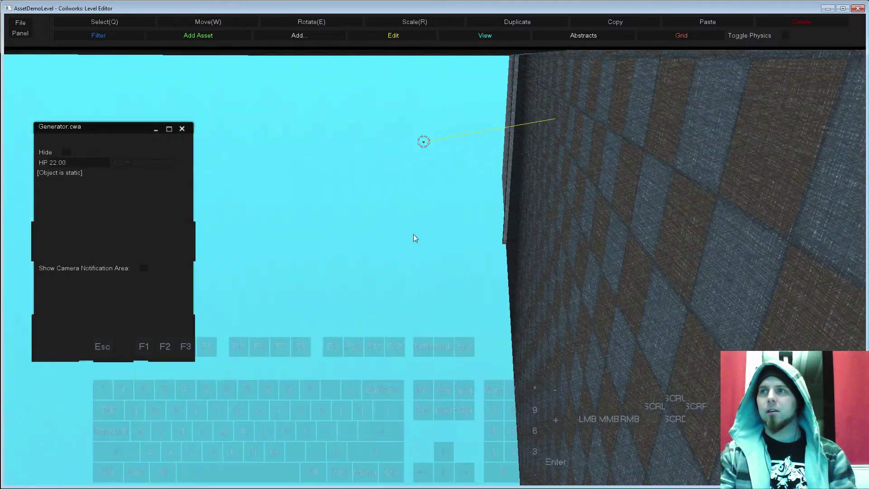
{"action": "left_click", "coordinate": [423, 141]}
{"action": "key", "text": "s"}
{"action": "middle_click_drag", "start_coordinate": [603, 240], "coordinate": [423, 265]}
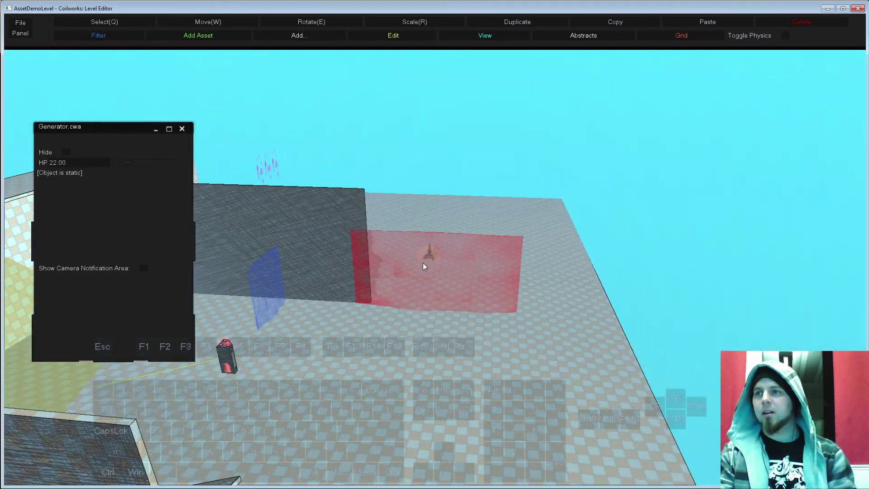
{"action": "left_click", "coordinate": [182, 128]}
- Play-test the level by shooting the generator and checking the damage gate, then return to editing
{"action": "key", "text": "ctrl+p"}
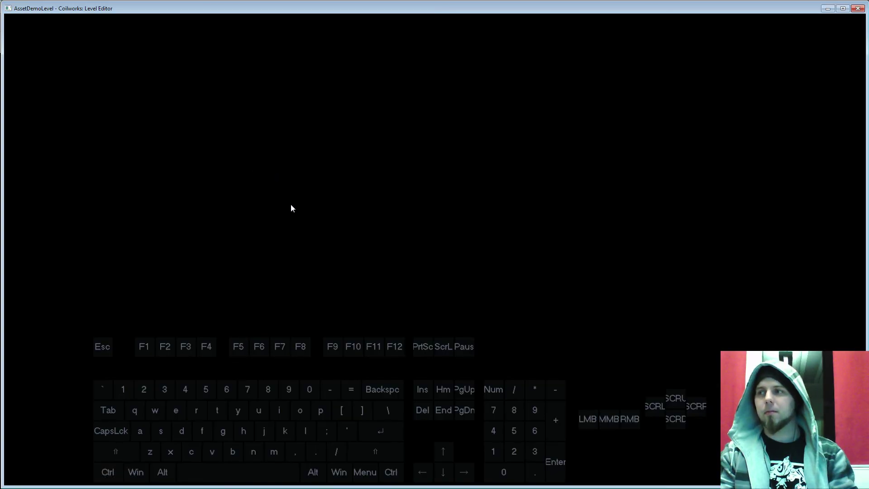
{"action": "key", "text": "w"}
{"action": "key", "text": "d"}
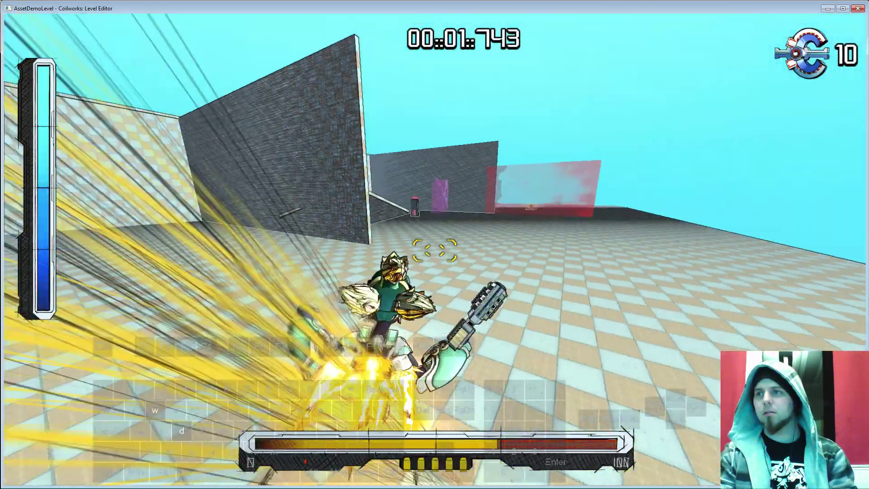
{"action": "left_click", "coordinate": [435, 251]}
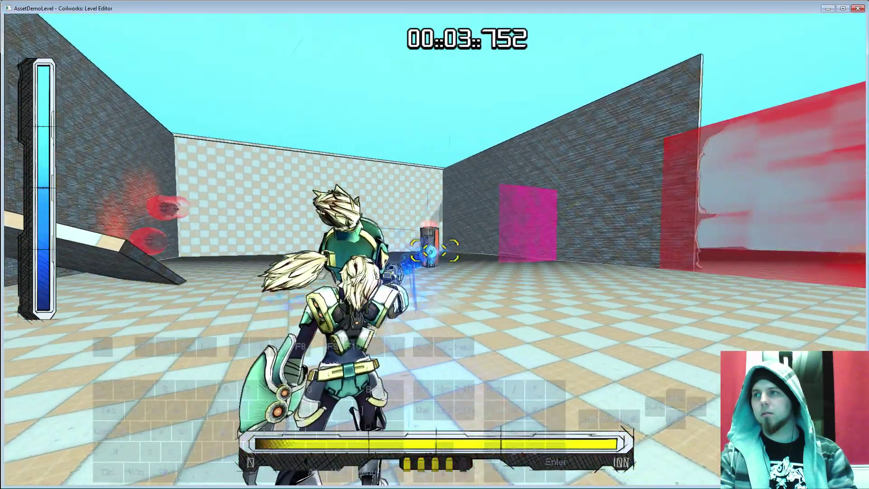
{"action": "left_click", "coordinate": [434, 251]}
{"action": "left_click", "coordinate": [435, 250]}
{"action": "left_click", "coordinate": [434, 250]}
{"action": "left_click", "coordinate": [434, 250]}
{"action": "key", "text": "d"}
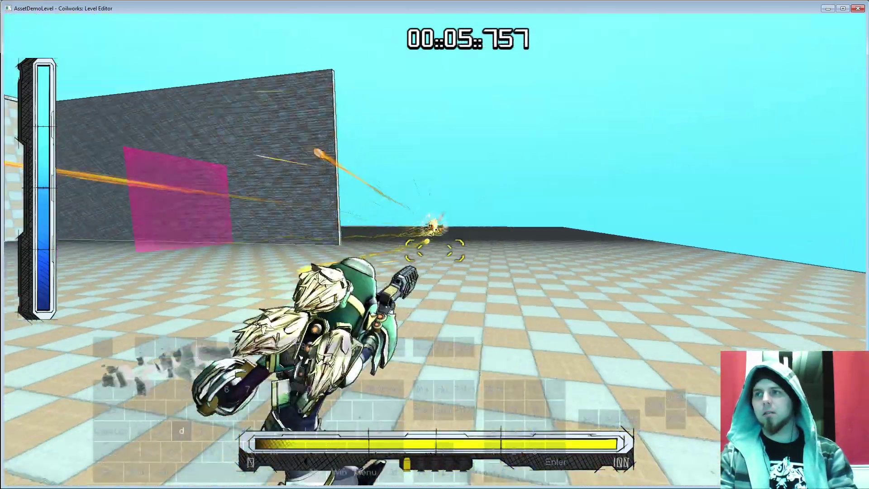
{"action": "key", "text": "Escape"}
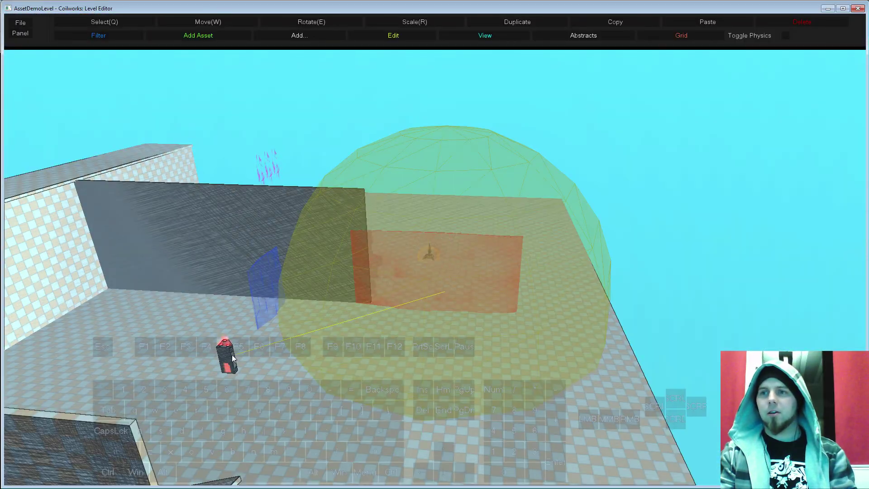
- Delete the generator and the damage gate, and bring the shield door and remaining notification area into view
{"action": "key", "text": "s"}
{"action": "right_click_drag", "start_coordinate": [287, 276], "coordinate": [361, 278]}
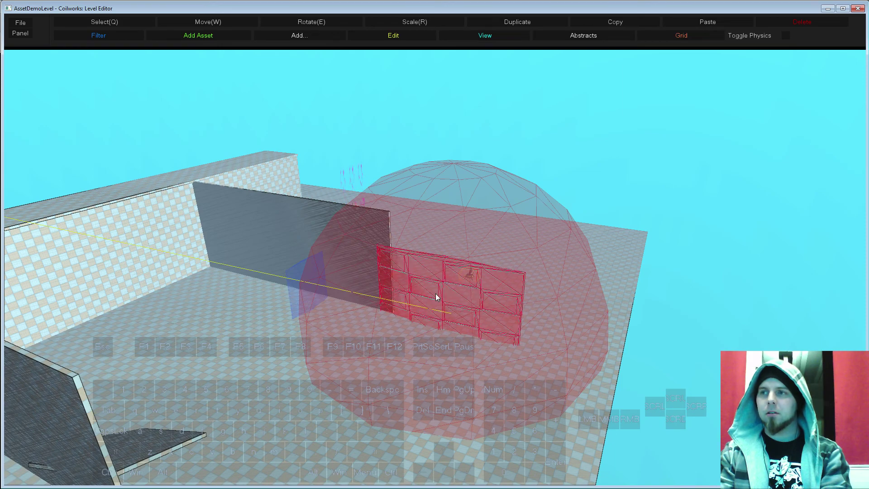
{"action": "key", "text": "s"}
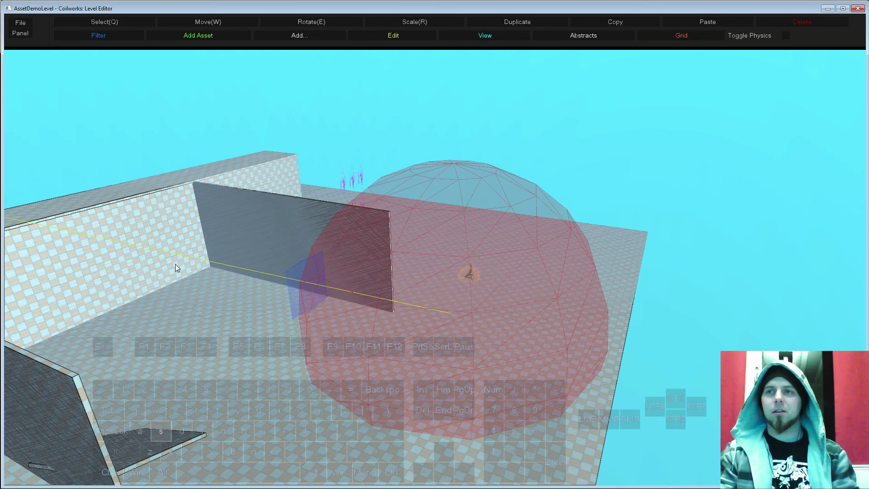
{"action": "middle_click_drag", "start_coordinate": [175, 265], "coordinate": [252, 268]}
{"action": "left_click_drag", "start_coordinate": [253, 270], "coordinate": [317, 299]}
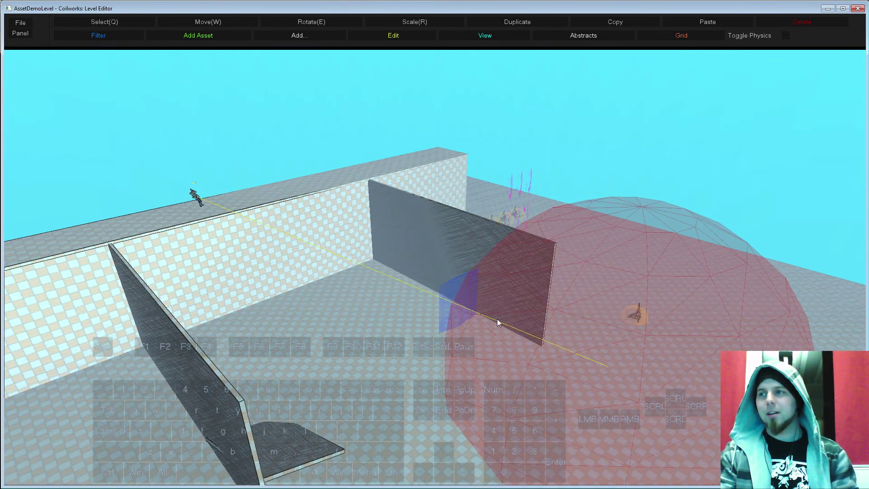
- Undo the deletions so the generator and the damage gate are restored with the generator selected
{"action": "key", "text": "s"}
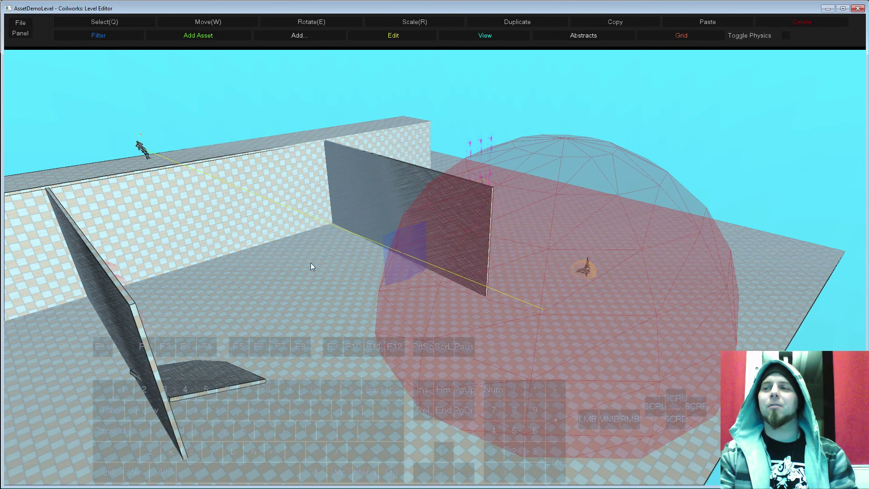
{"action": "scroll", "coordinate": [358, 304], "scroll_direction": "down", "scroll_amount": 2}
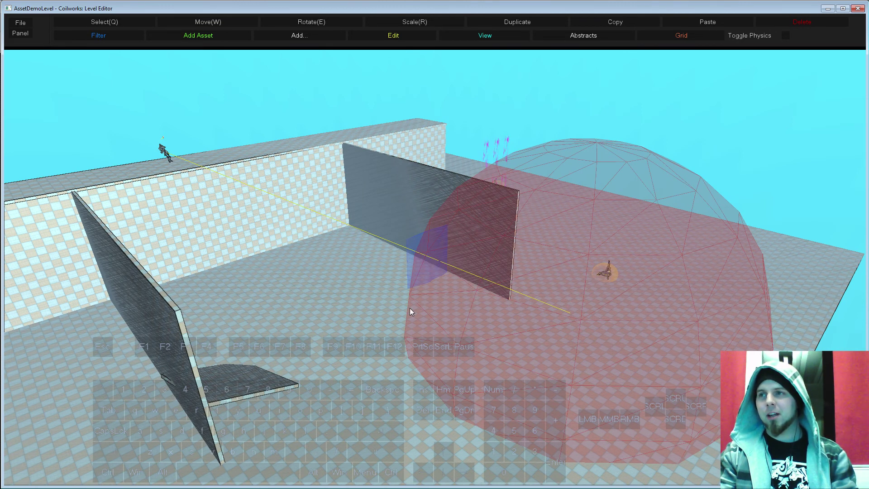
{"action": "key", "text": "ctrl+z"}
{"action": "key", "text": "ctrl+z"}
{"action": "key", "text": "ctrl+z"}
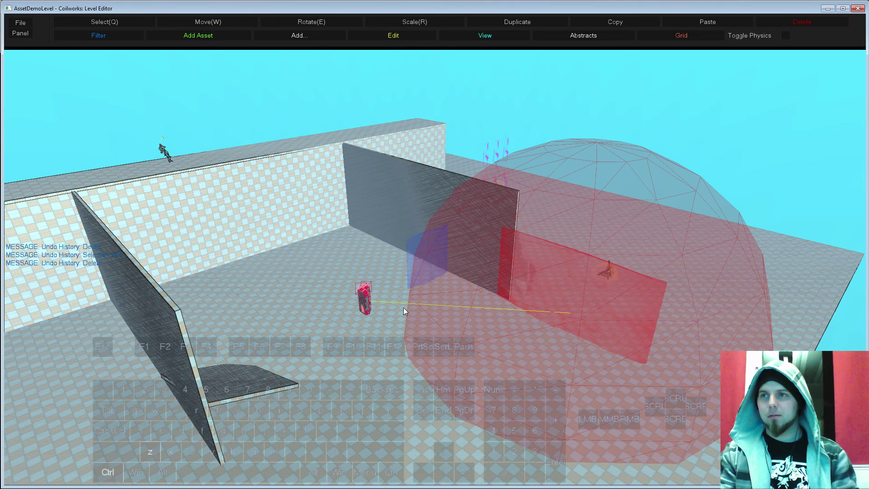
- Disable Show Camera Notification Area in the generator's settings and close them
{"action": "right_click", "coordinate": [366, 301]}
{"action": "left_click", "coordinate": [374, 306]}
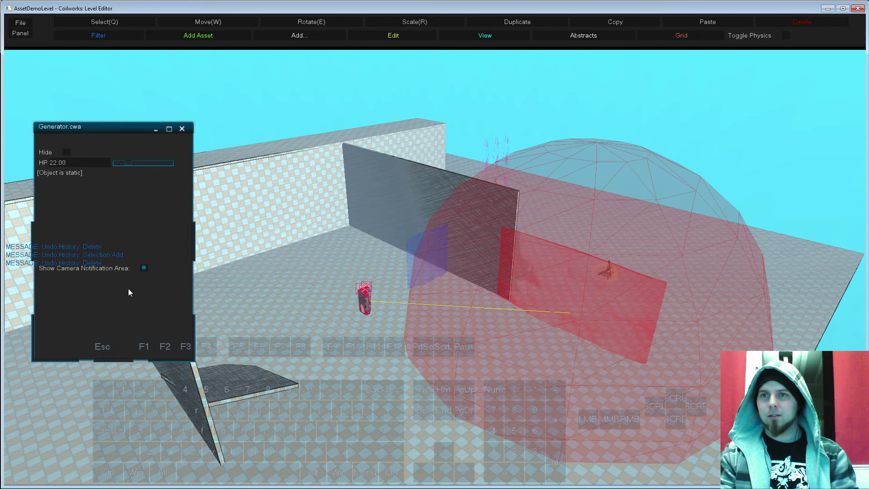
{"action": "left_click", "coordinate": [143, 267]}
{"action": "left_click", "coordinate": [182, 129]}
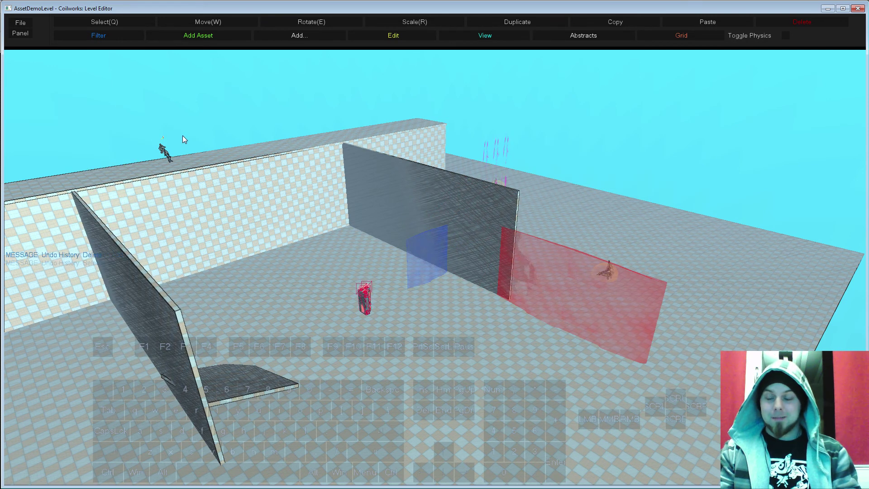
- Delete the generator and the red damage gate, and save the scene
{"action": "key", "text": "Delete"}
{"action": "left_click", "coordinate": [585, 298]}
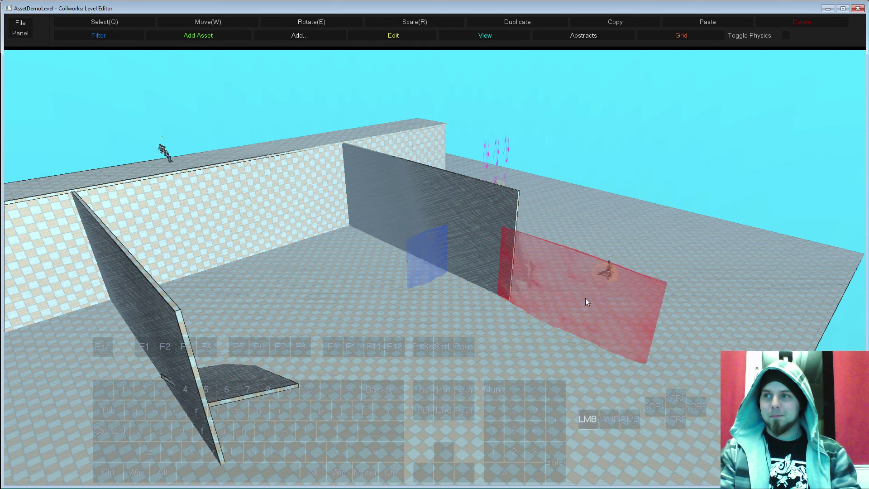
{"action": "key", "text": "Delete"}
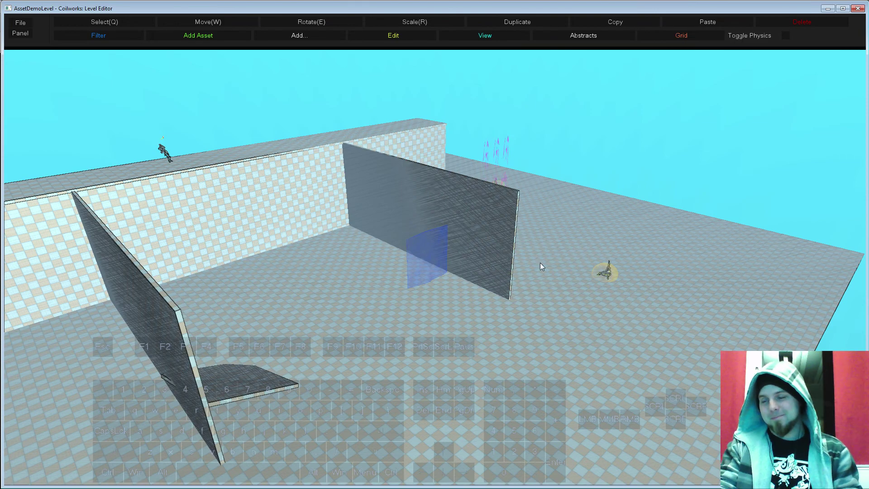
{"action": "key", "text": "ctrl+s"}
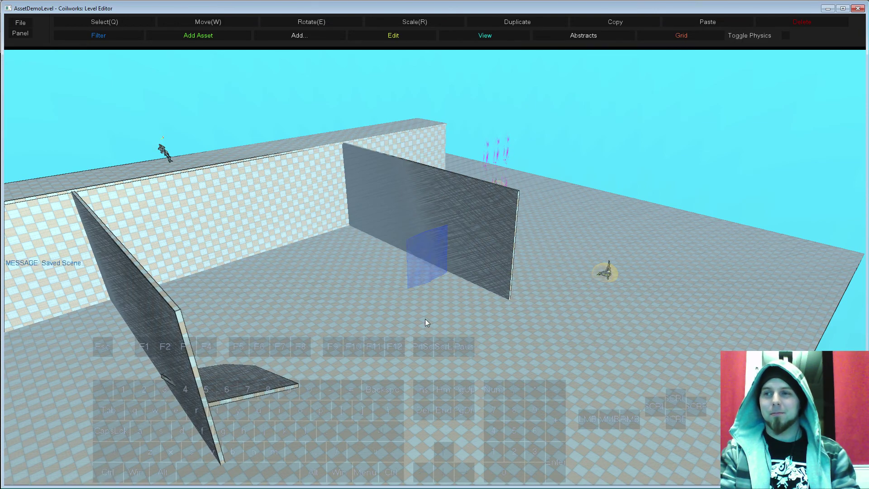
- Select the player character on top of the wall, set its MaxEnergy to 200, and close its settings
{"action": "mouse_move", "coordinate": [439, 336]}
{"action": "right_mouse_down"}
{"action": "mouse_move", "coordinate": [403, 333]}
{"action": "mouse_move", "coordinate": [444, 338]}
{"action": "right_mouse_up"}
{"action": "key", "text": "s"}
{"action": "key", "text": "d"}
{"action": "key", "text": "w"}
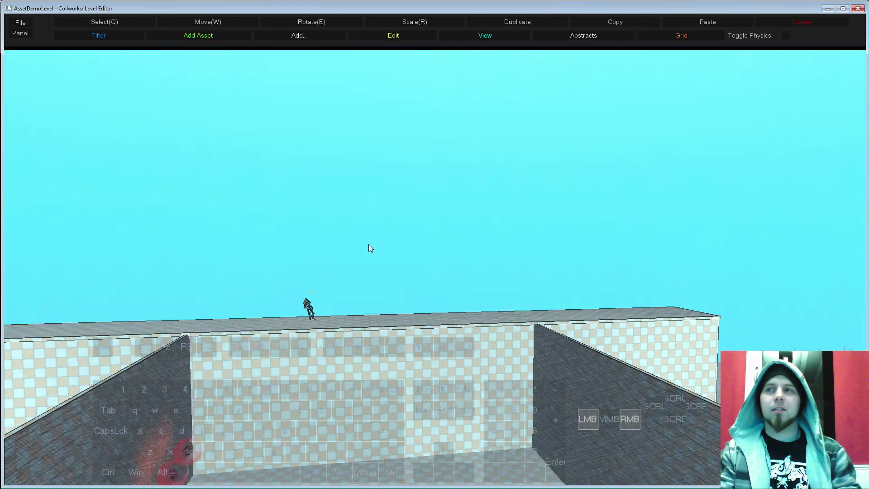
{"action": "right_click_drag", "start_coordinate": [368, 244], "coordinate": [397, 254]}
{"action": "left_click", "coordinate": [421, 268]}
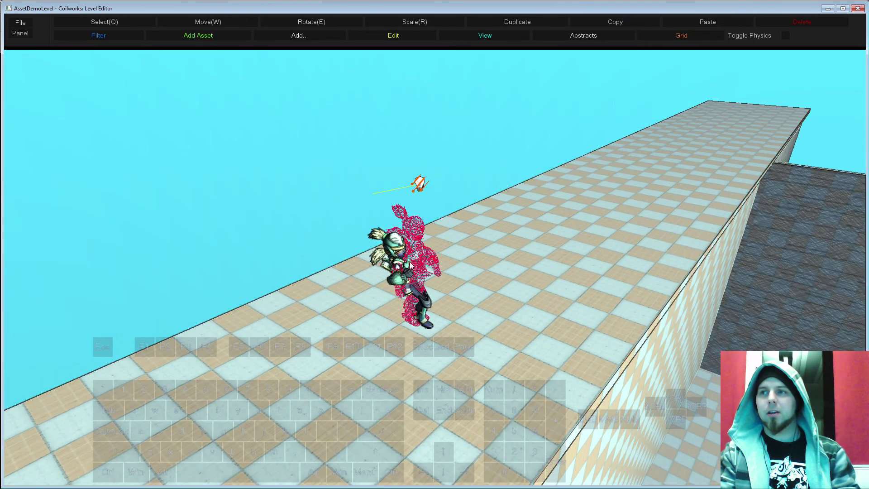
{"action": "right_click", "coordinate": [415, 262]}
{"action": "left_click", "coordinate": [430, 271]}
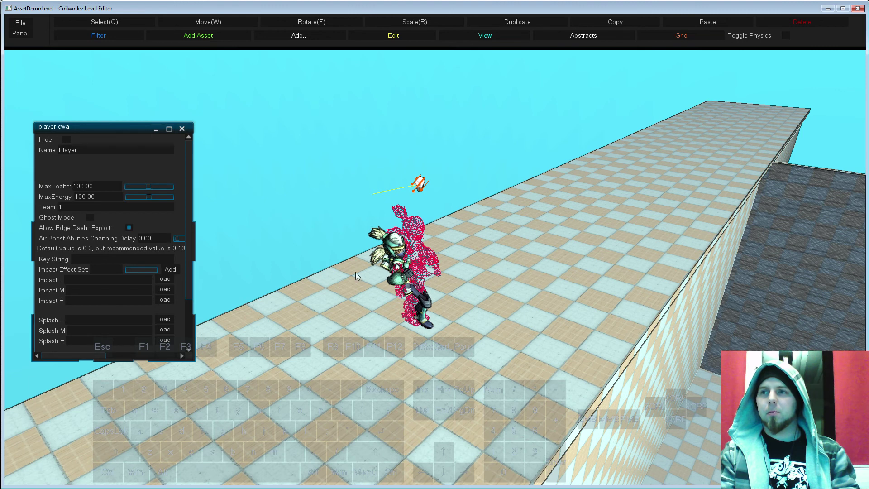
{"action": "left_click", "coordinate": [100, 196]}
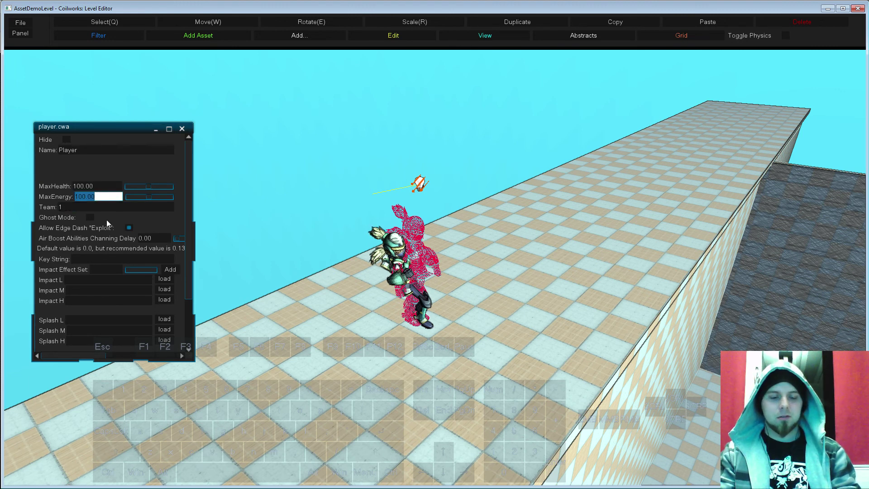
{"action": "type", "text": "200"}
{"action": "key", "text": "Return"}
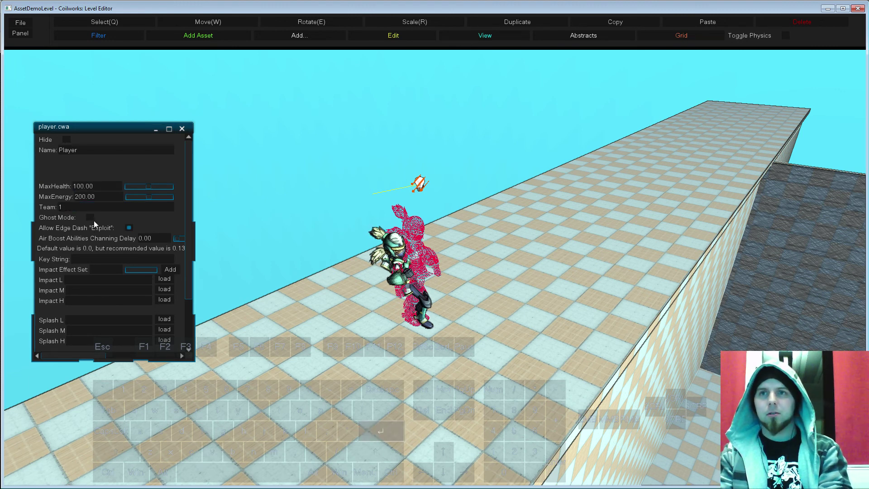
{"action": "left_click", "coordinate": [182, 128]}
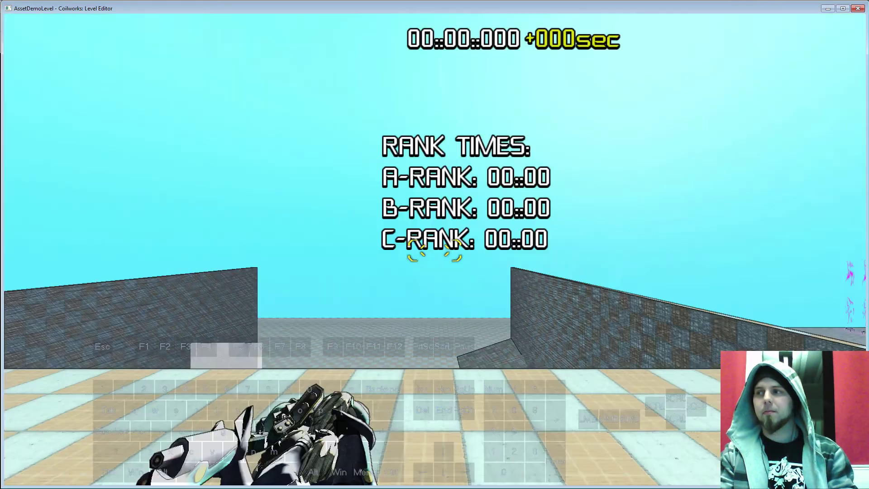
- Play-test dashing along the wall with the raised energy, and return to editing
{"action": "key", "text": "shift"}
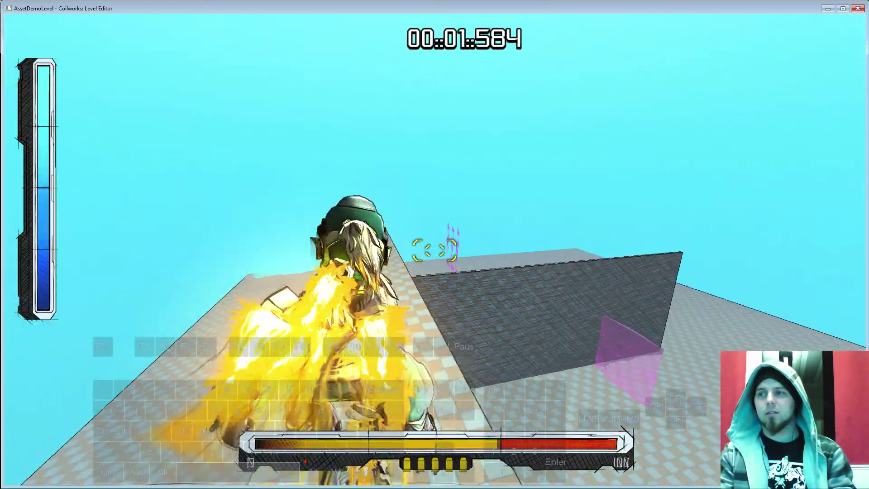
{"action": "key", "text": "shift"}
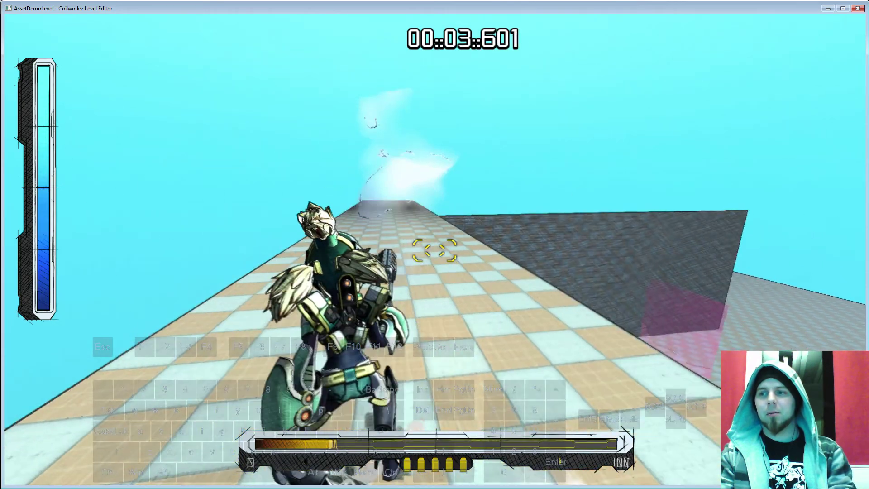
{"action": "key", "text": "Escape"}
- Lower the player's MaxEnergy to about 35.77 with its slider and close the settings
{"action": "right_click", "coordinate": [475, 264]}
{"action": "left_click", "coordinate": [486, 271]}
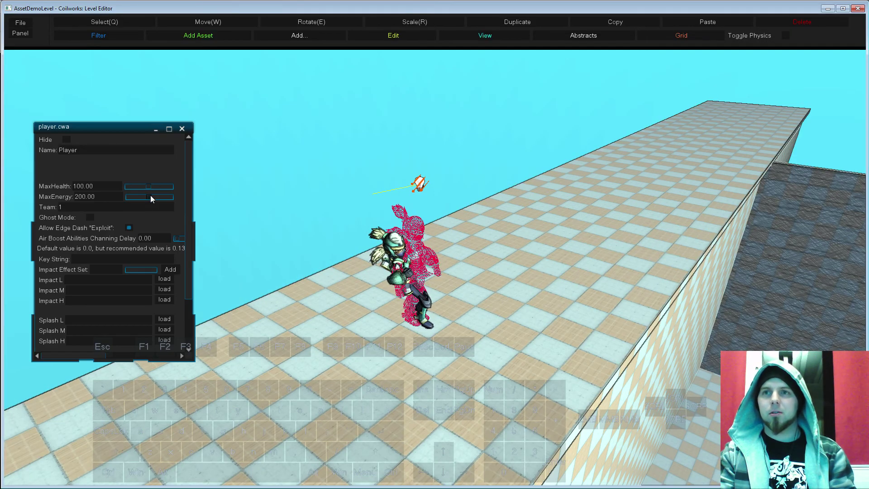
{"action": "left_click_drag", "start_coordinate": [151, 200], "coordinate": [129, 199]}
{"action": "left_click", "coordinate": [182, 129]}
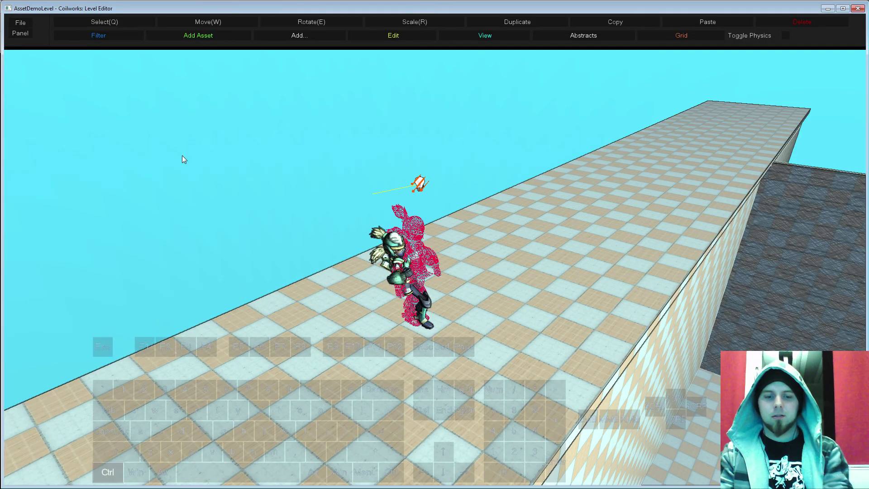
- Play-test moving and jumping on the wall with the lowered energy, and return to editing
{"action": "key", "text": "ctrl+p"}
{"action": "key", "text": "w"}
{"action": "key", "text": "a"}
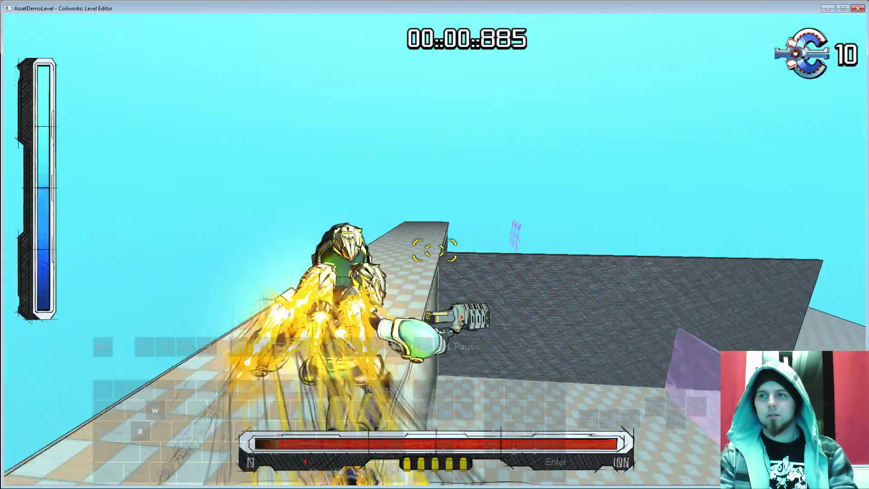
{"action": "key", "text": "space"}
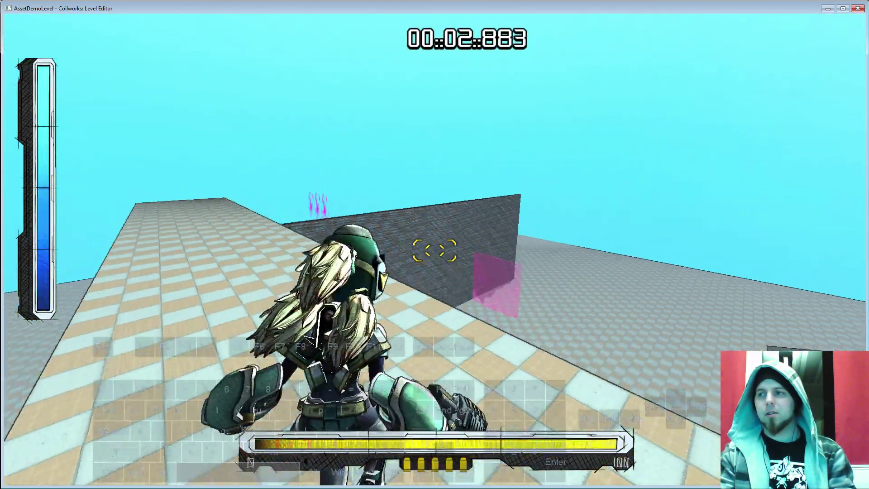
{"action": "key", "text": "Escape"}
- Set the player's MaxEnergy to 100, enable Ghost Mode, and close the settings
{"action": "right_click", "coordinate": [435, 245]}
{"action": "left_click", "coordinate": [438, 249]}
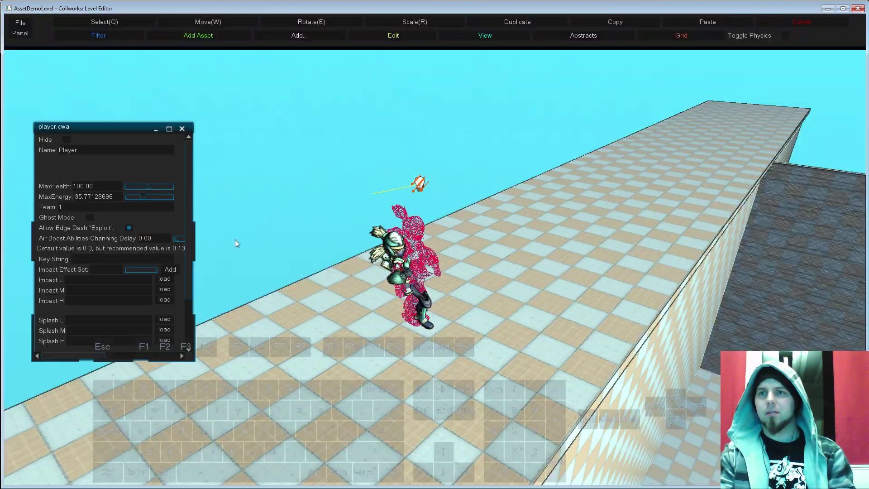
{"action": "left_click", "coordinate": [93, 196]}
{"action": "type", "text": "1900"}
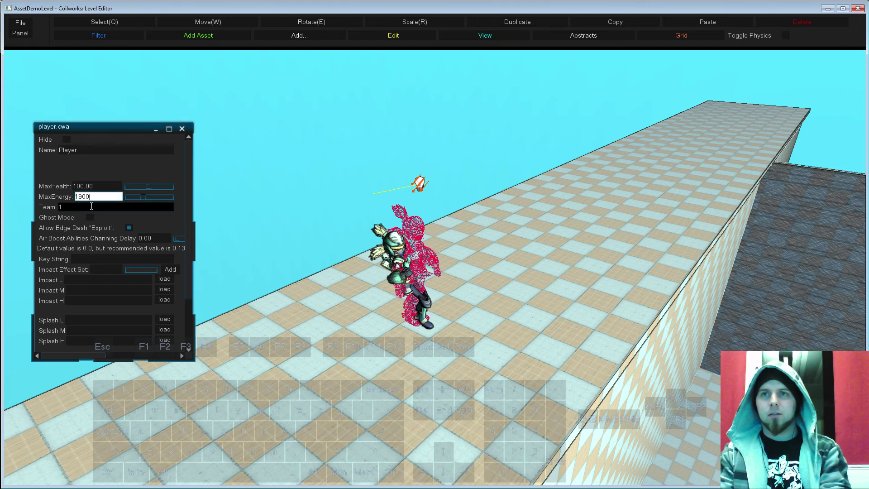
{"action": "key", "text": "BackSpace"}
{"action": "key", "text": "BackSpace"}
{"action": "type", "text": "0"}
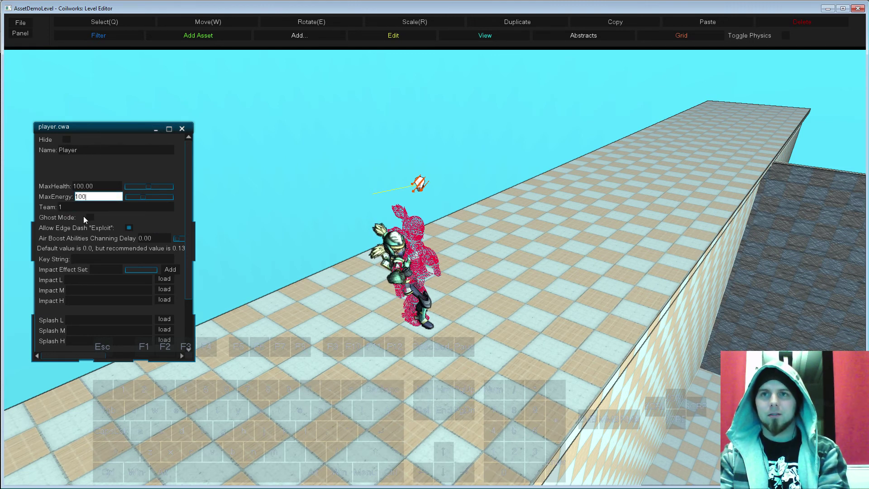
{"action": "type", "text": "0"}
{"action": "key", "text": "Return"}
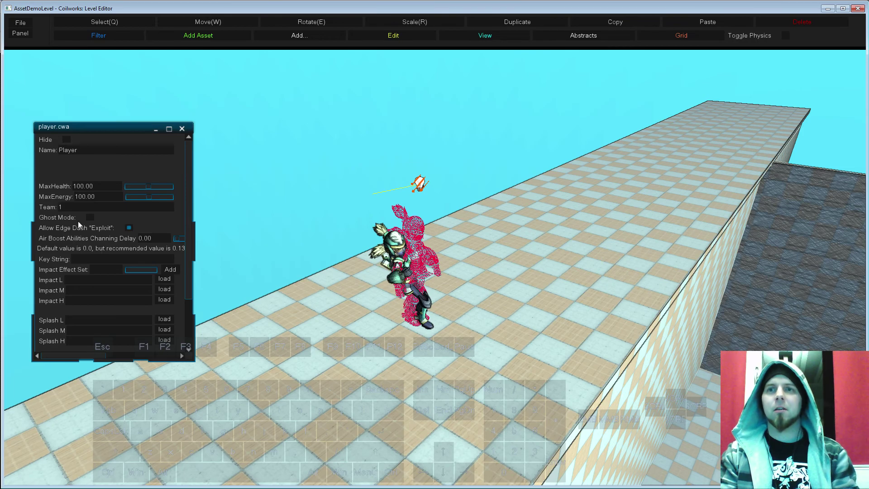
{"action": "left_click", "coordinate": [182, 129]}
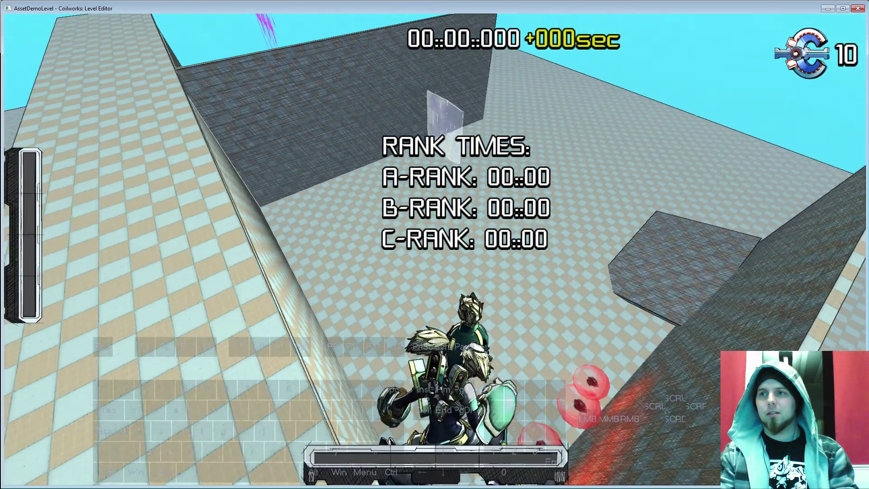
- Play-test the player's movement and abilities in Ghost Mode along the wall, and return to editing
{"action": "key", "text": "a"}
{"action": "key", "text": "s"}
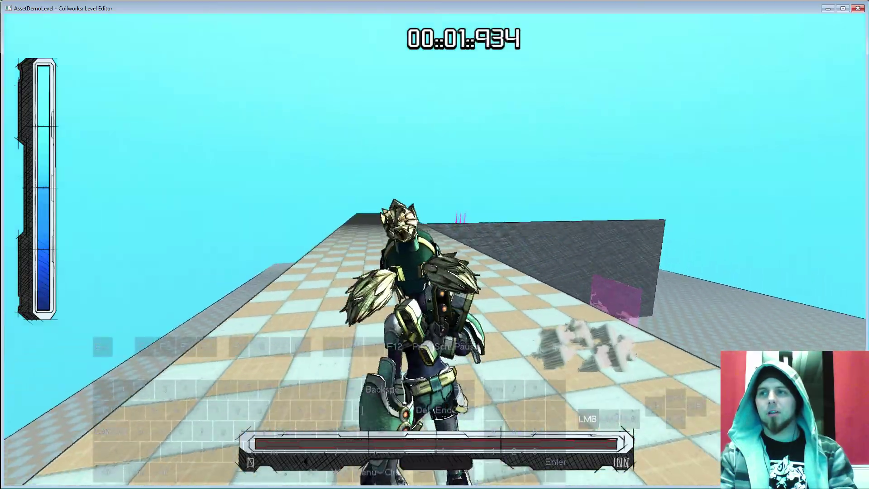
{"action": "key", "text": "w"}
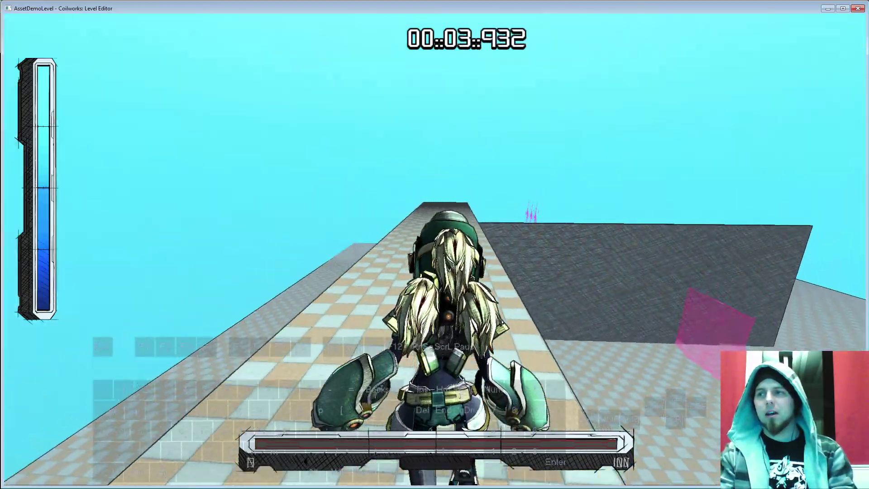
{"action": "key", "text": "a"}
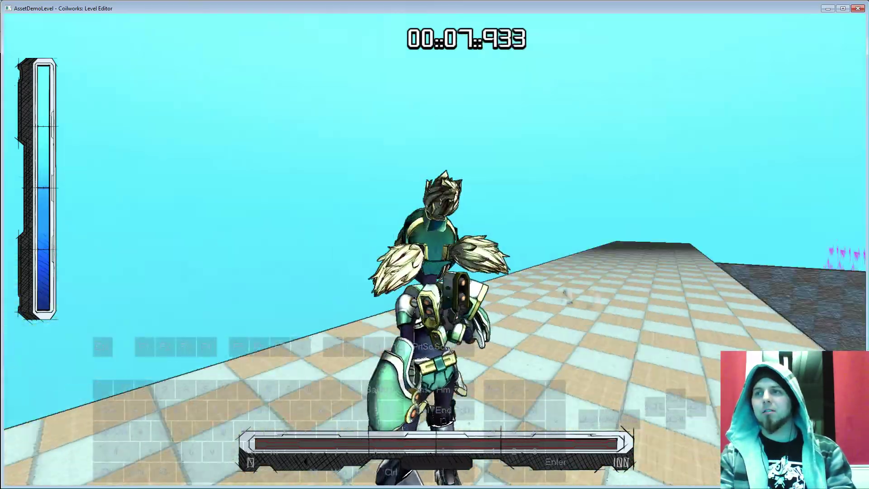
{"action": "key", "text": "d"}
{"action": "key", "text": "a"}
{"action": "key", "text": "s"}
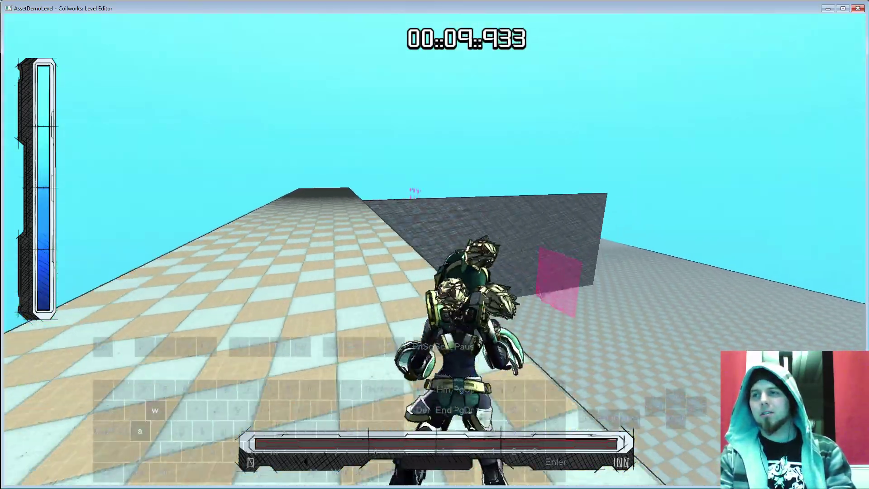
{"action": "key", "text": "Escape"}
- Set the player's MaxEnergy to 0, close the settings, and briefly play-test the level
{"action": "middle_click_drag", "start_coordinate": [550, 275], "coordinate": [579, 284]}
{"action": "right_click", "coordinate": [482, 224]}
{"action": "left_click", "coordinate": [498, 235]}
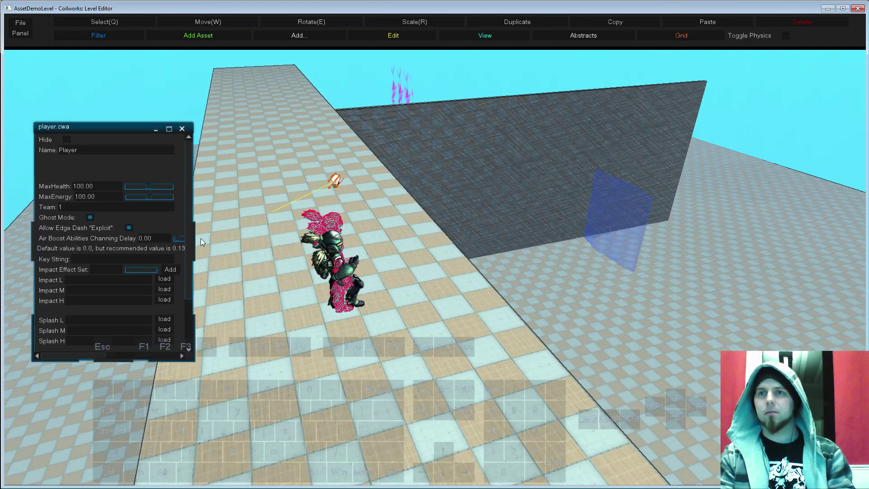
{"action": "left_click", "coordinate": [111, 198]}
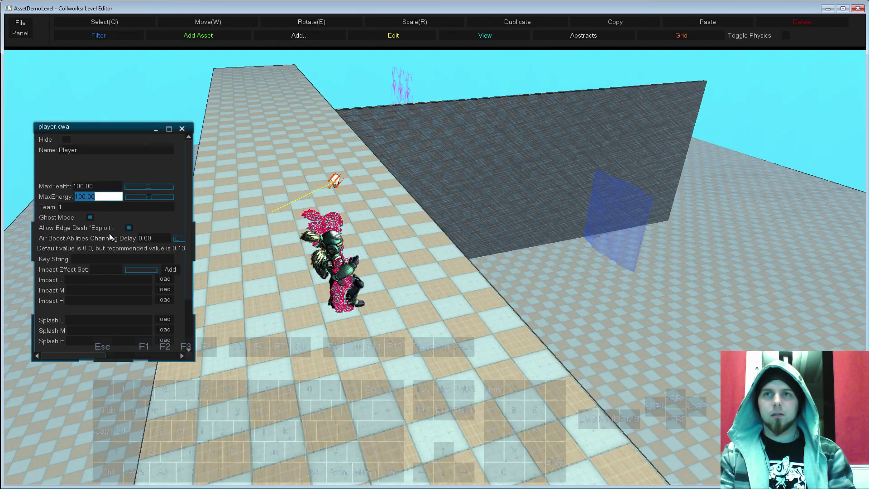
{"action": "key", "text": "Return"}
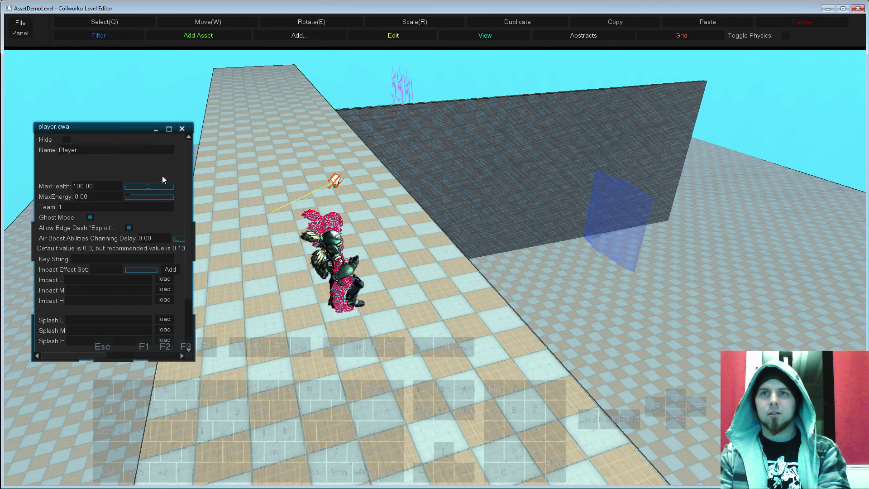
{"action": "left_click", "coordinate": [181, 129]}
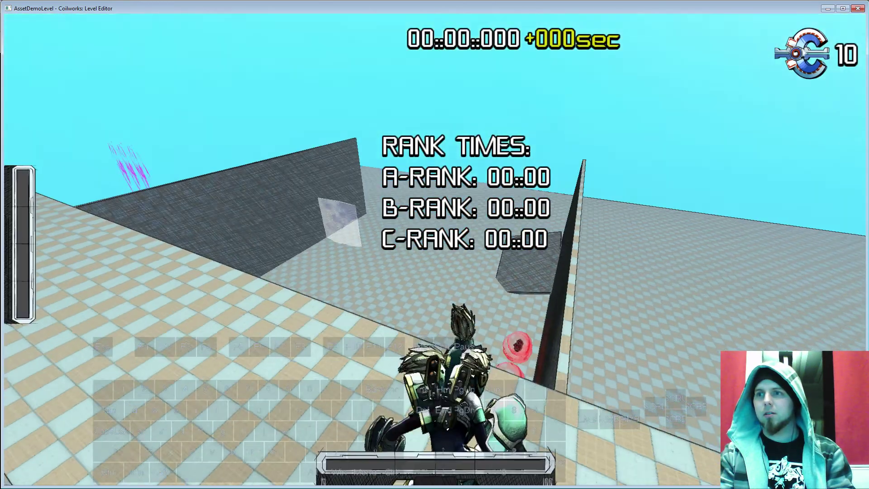
{"action": "key", "text": "Escape"}
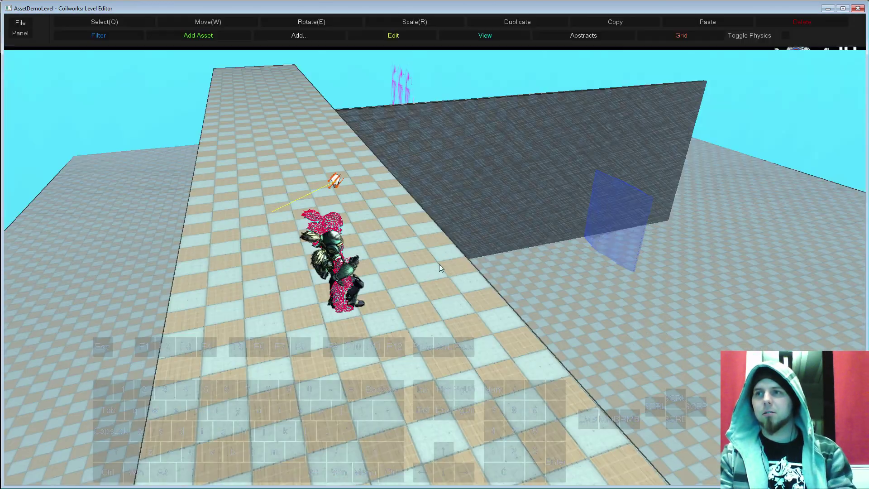
- Set the player's MaxEnergy to 100, widen the settings window to read the remaining options, and close it
{"action": "right_click", "coordinate": [383, 232]}
{"action": "left_click", "coordinate": [400, 241]}
{"action": "left_click", "coordinate": [90, 196]}
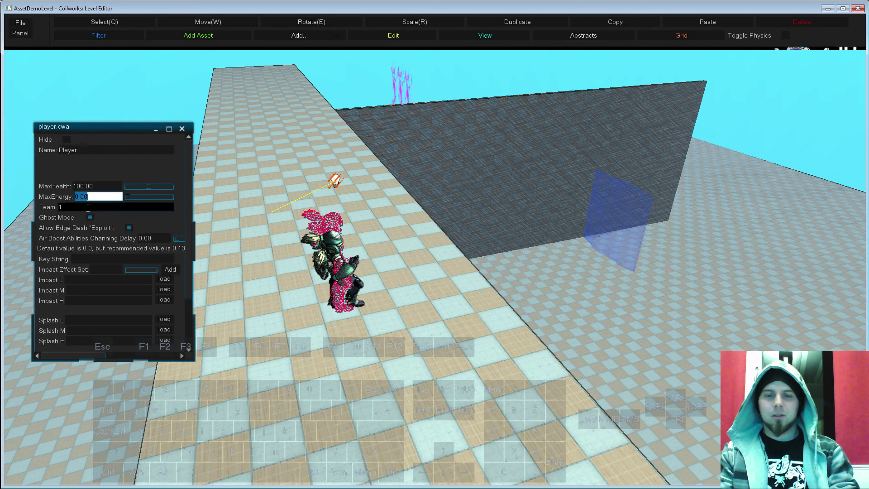
{"action": "type", "text": "1"}
{"action": "key", "text": "Return"}
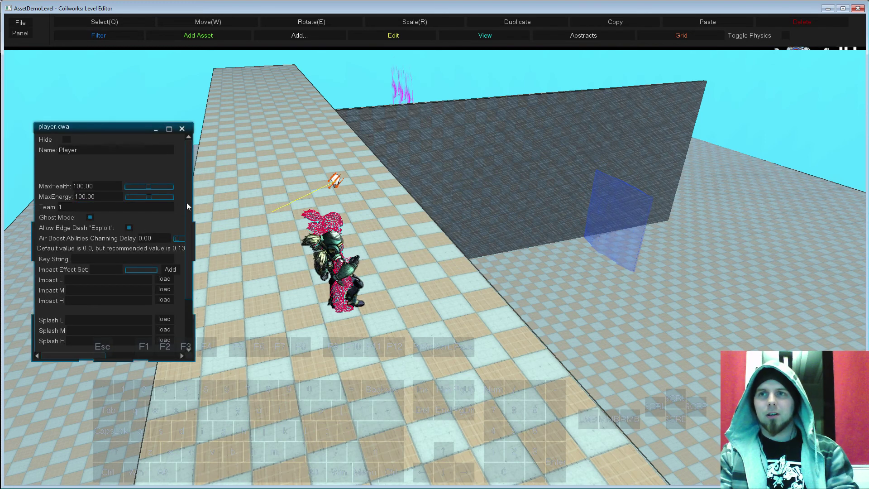
{"action": "left_click_drag", "start_coordinate": [187, 203], "coordinate": [189, 218]}
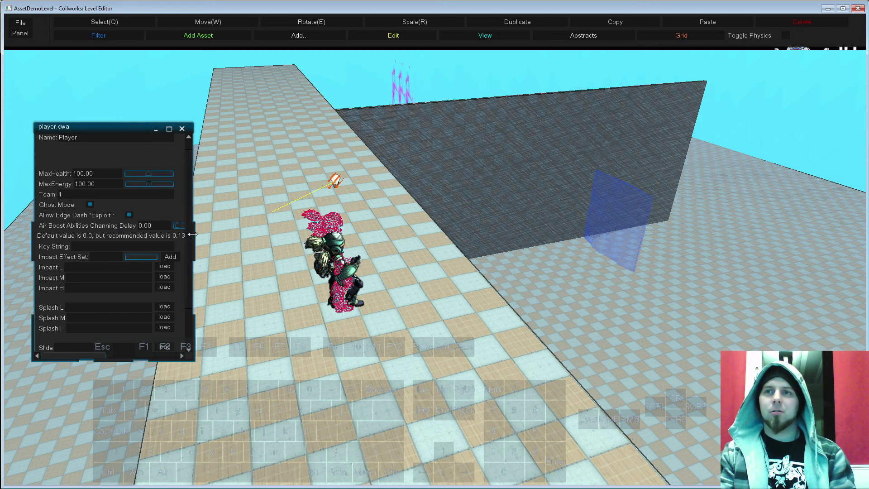
{"action": "left_click_drag", "start_coordinate": [195, 239], "coordinate": [250, 238]}
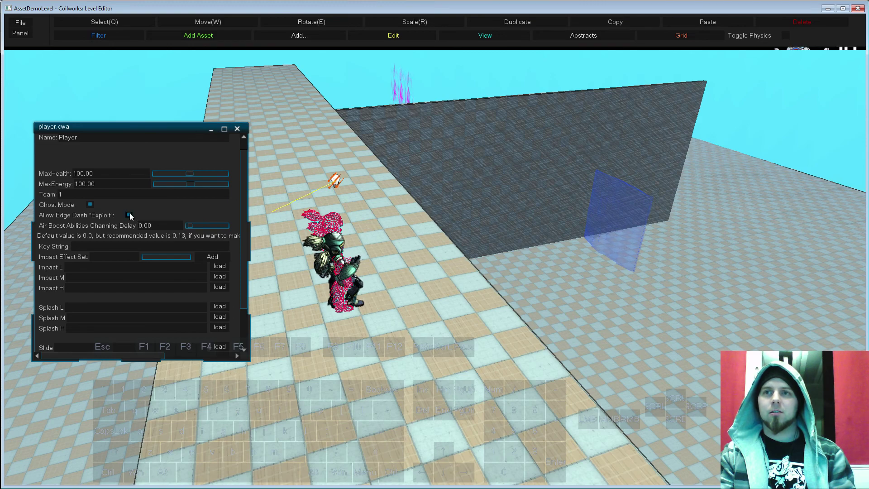
{"action": "left_click", "coordinate": [237, 129]}
- Duplicate the checkered floor strip under the player and place the copy directly alongside the original
{"action": "left_click", "coordinate": [390, 298]}
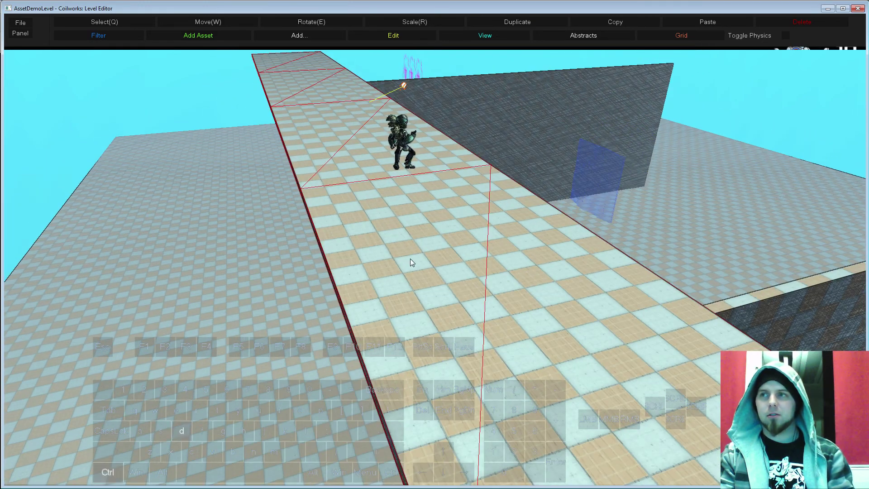
{"action": "key", "text": "w"}
{"action": "left_click_drag", "start_coordinate": [434, 168], "coordinate": [266, 149]}
{"action": "key", "text": "s"}
{"action": "middle_click_drag", "start_coordinate": [417, 175], "coordinate": [441, 194]}
{"action": "scroll", "coordinate": [441, 194], "scroll_direction": "down", "scroll_amount": 1}
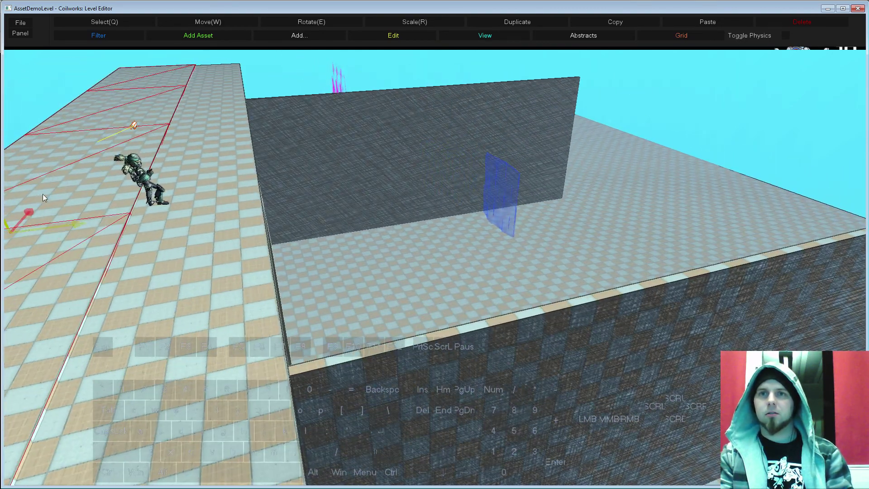
{"action": "key", "text": "s"}
{"action": "middle_click_drag", "start_coordinate": [159, 186], "coordinate": [191, 181]}
{"action": "left_click_drag", "start_coordinate": [87, 154], "coordinate": [86, 150]}
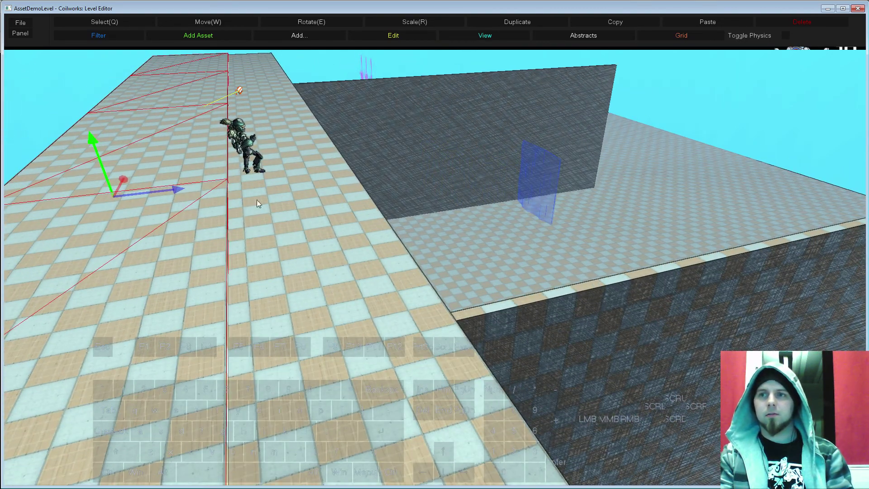
{"action": "middle_click_drag", "start_coordinate": [256, 199], "coordinate": [290, 213]}
{"action": "key", "text": "s"}
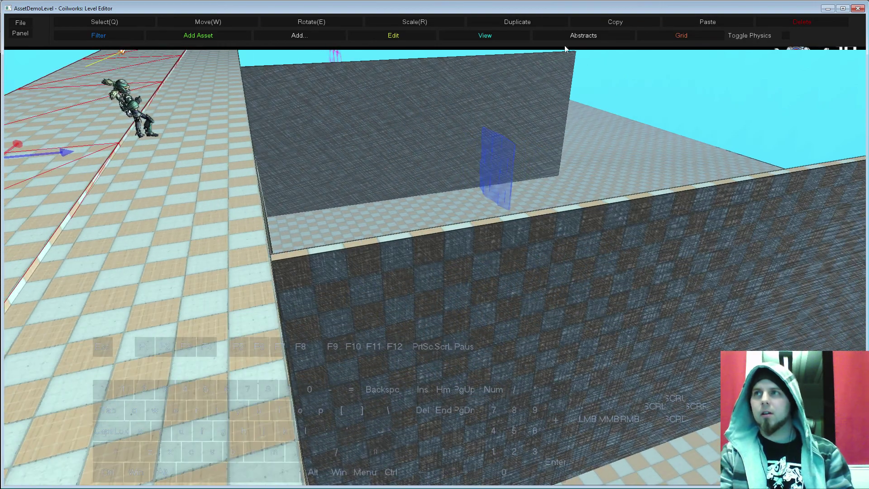
- Bring up the Abstracts volumes along the level geometry, briefly play-test the level, and return to editing
{"action": "left_click", "coordinate": [591, 38]}
{"action": "middle_click_drag", "start_coordinate": [582, 51], "coordinate": [311, 194]}
{"action": "key", "text": "ctrl+s"}
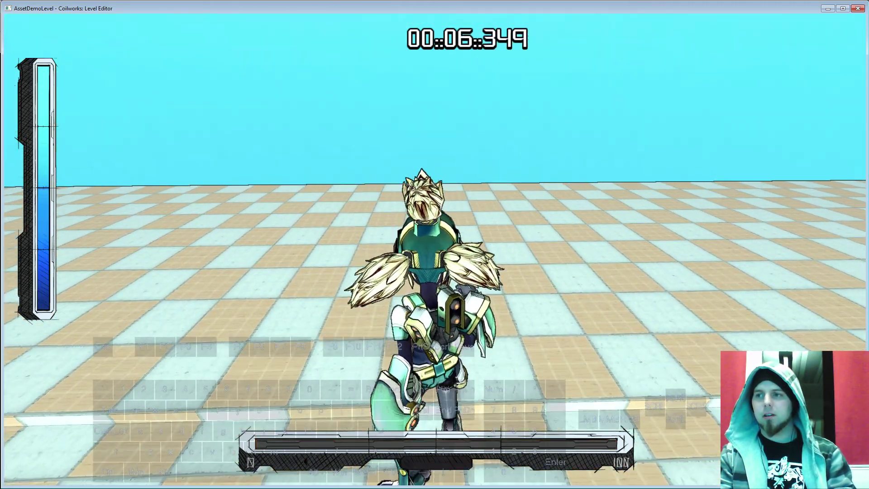
{"action": "key", "text": "shift"}
{"action": "key", "text": "Escape"}
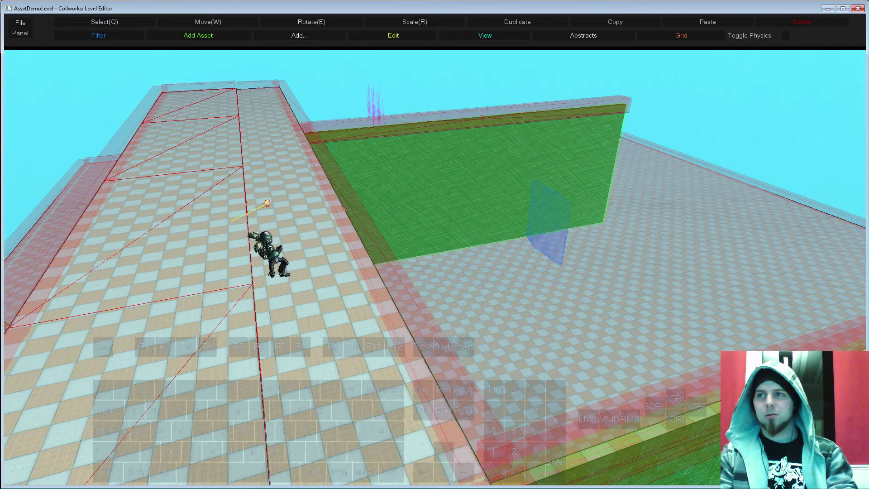
- Disable the player's Ghost Mode and close the settings
{"action": "right_click", "coordinate": [279, 263]}
{"action": "left_click", "coordinate": [290, 259]}
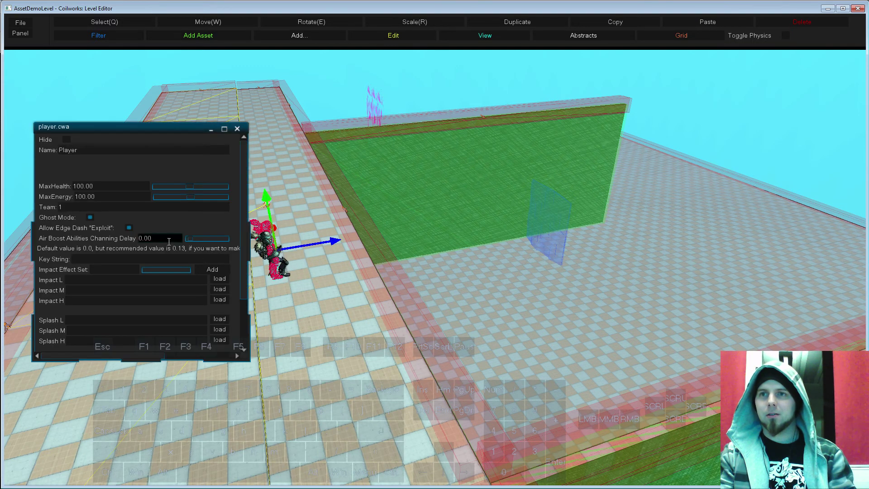
{"action": "left_click", "coordinate": [90, 217]}
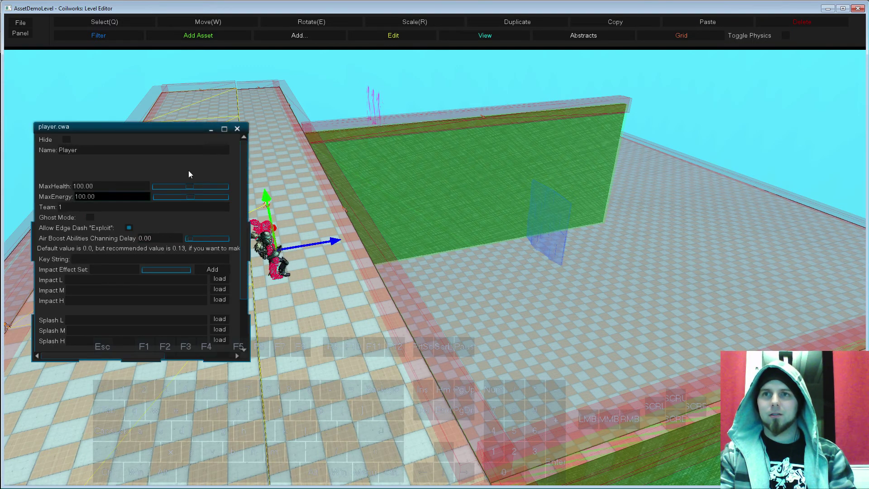
{"action": "left_click", "coordinate": [240, 130]}
- Play-test running, jumping and boosting over the two adjoining floor strips with Ghost Mode off
{"action": "key", "text": "F5"}
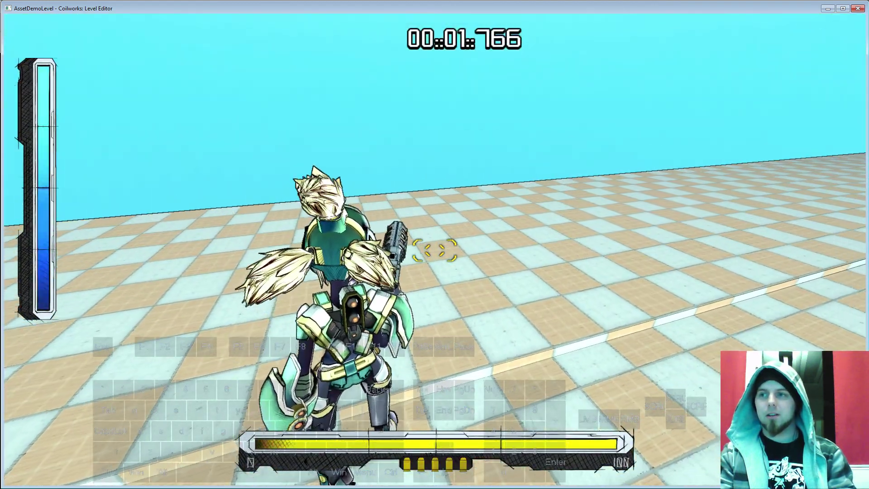
{"action": "key", "text": "shift"}
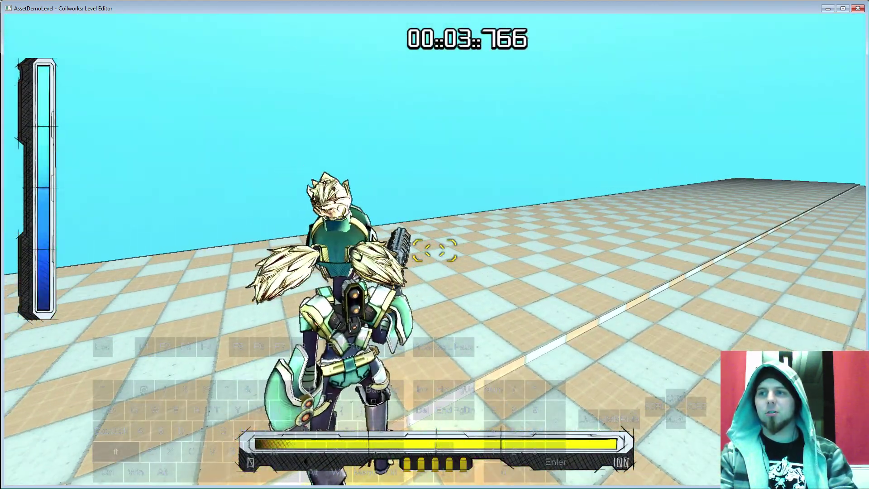
{"action": "key", "text": "shift"}
{"action": "key", "text": "w"}
{"action": "key", "text": "space"}
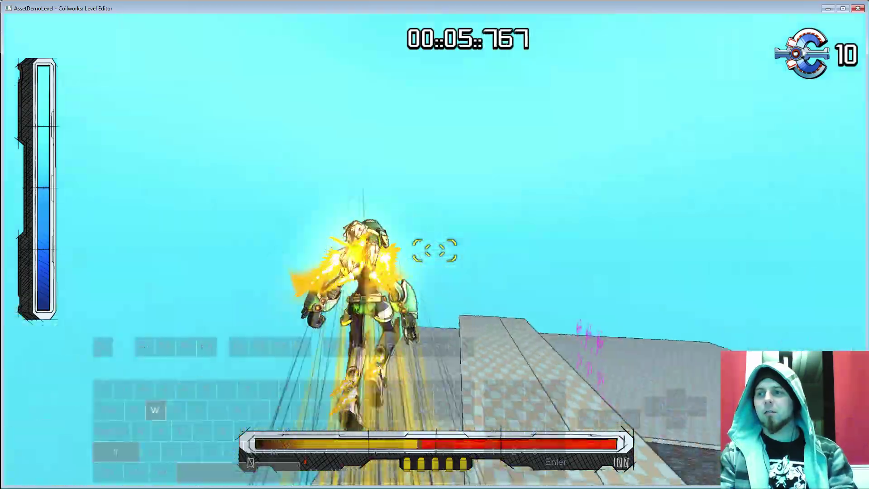
{"action": "key", "text": "d"}
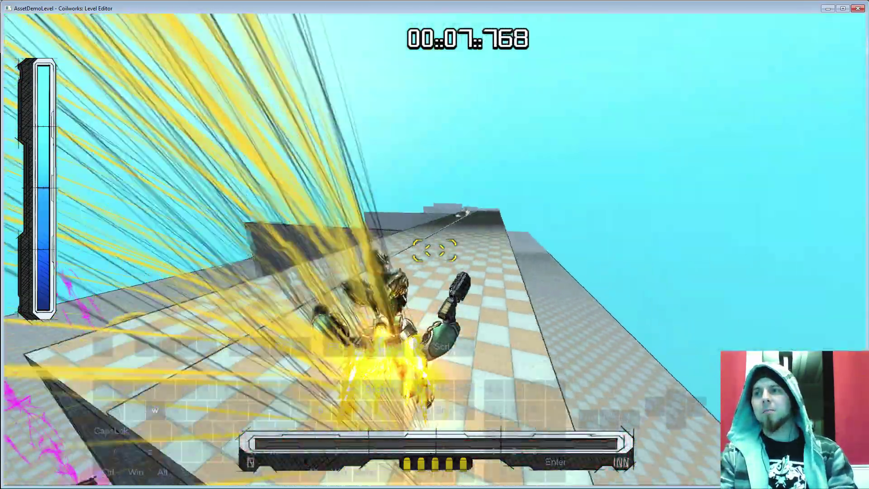
{"action": "key", "text": "a"}
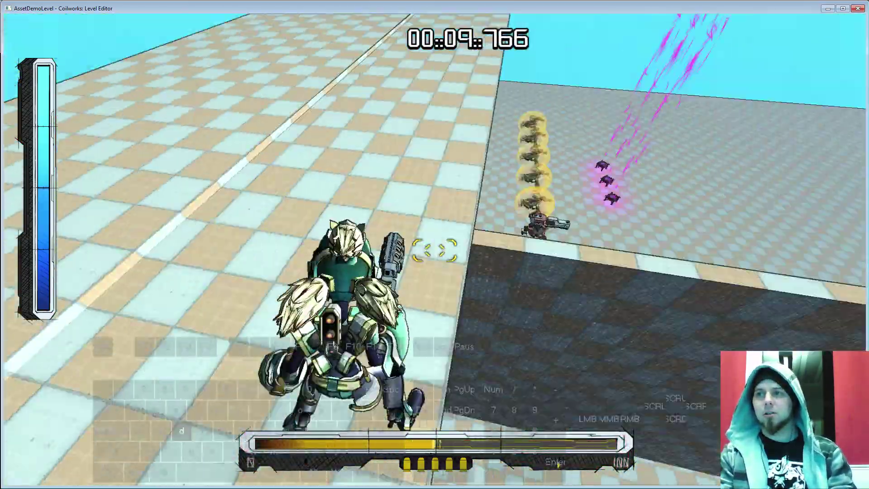
{"action": "key", "text": "a"}
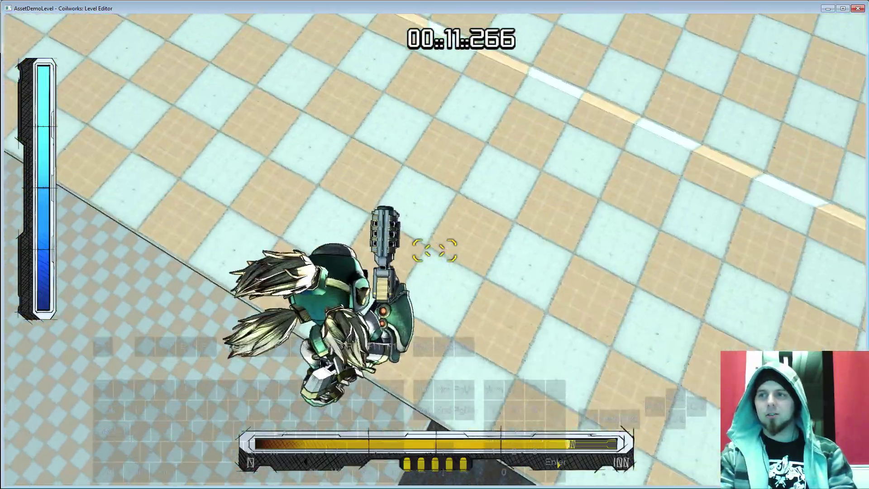
- Play-test firing at the floor and dashing near its edge, and restart the run
{"action": "left_click", "coordinate": [434, 250]}
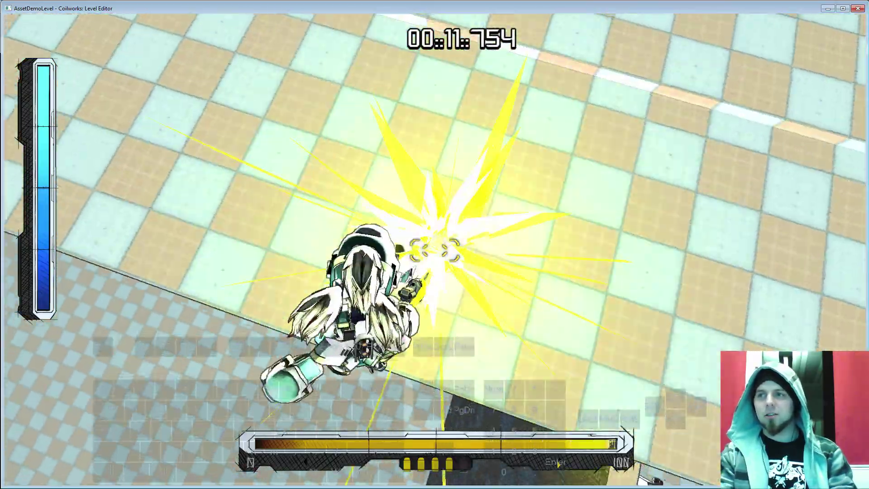
{"action": "left_click", "coordinate": [434, 250]}
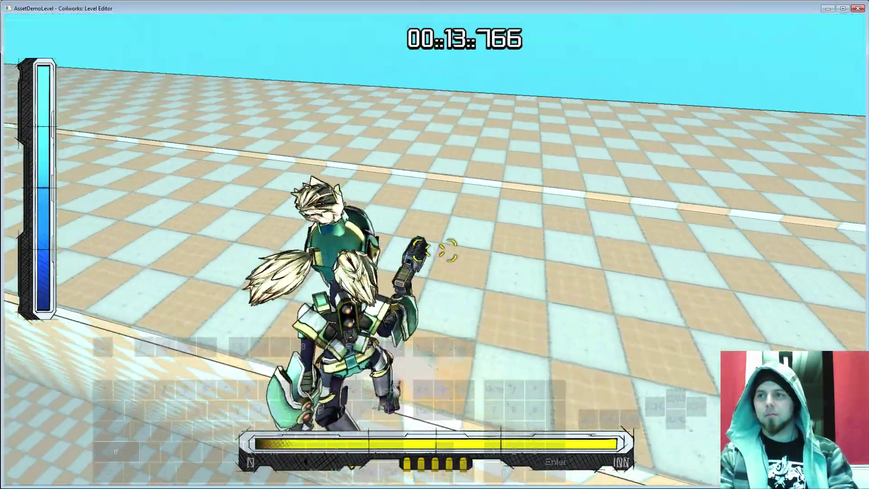
{"action": "key", "text": "shift+w"}
{"action": "key", "text": "w"}
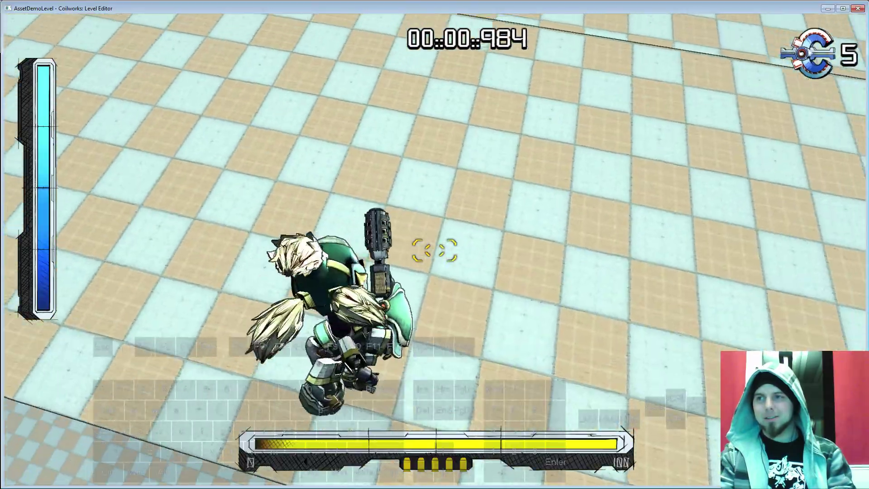
{"action": "left_click", "coordinate": [434, 249]}
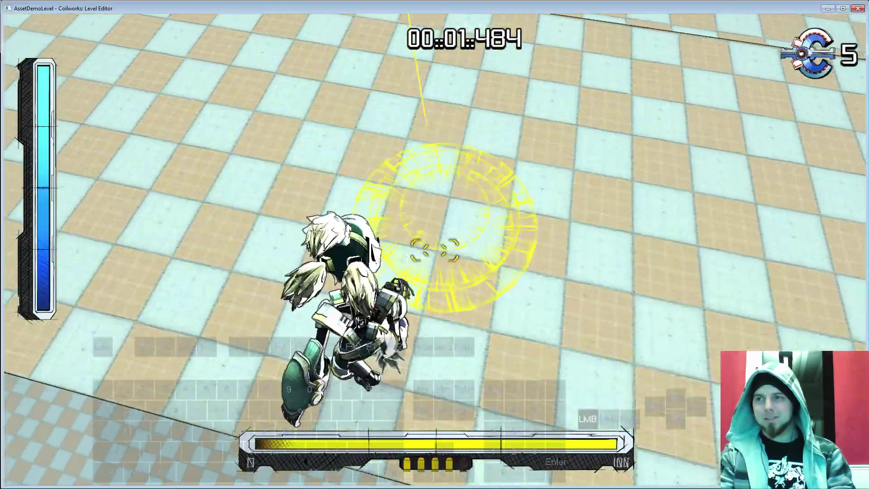
{"action": "left_click", "coordinate": [435, 250]}
{"action": "left_click", "coordinate": [434, 250]}
{"action": "left_click", "coordinate": [434, 250]}
{"action": "left_click", "coordinate": [435, 250]}
{"action": "key", "text": "BackSpace"}
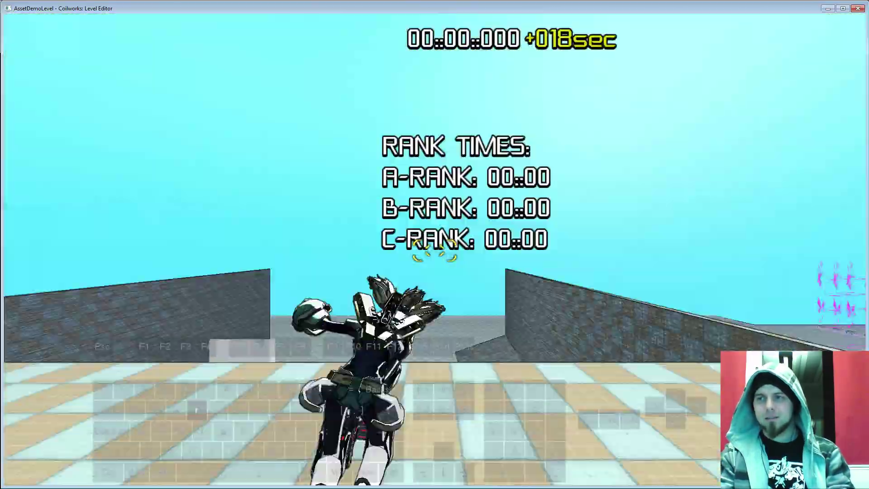
- Play-test shooting and edge dashing along the floor strips with the edge dash exploit allowed
{"action": "key", "text": "s"}
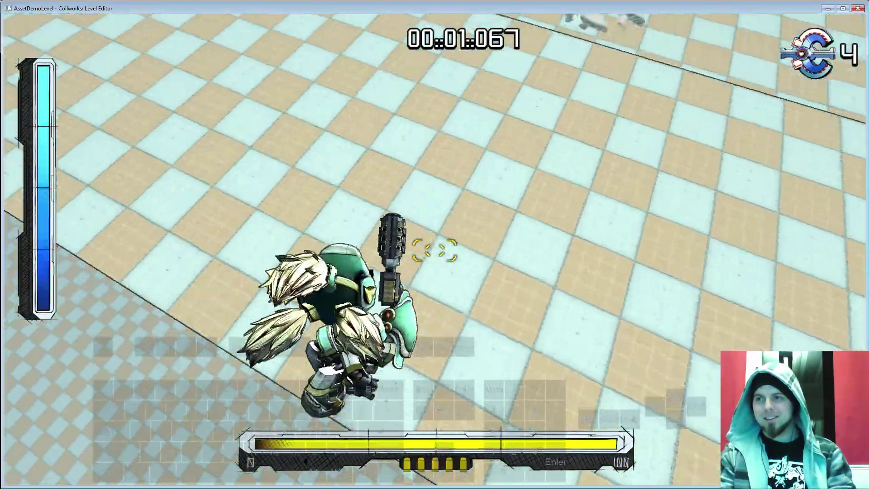
{"action": "left_click", "coordinate": [435, 250]}
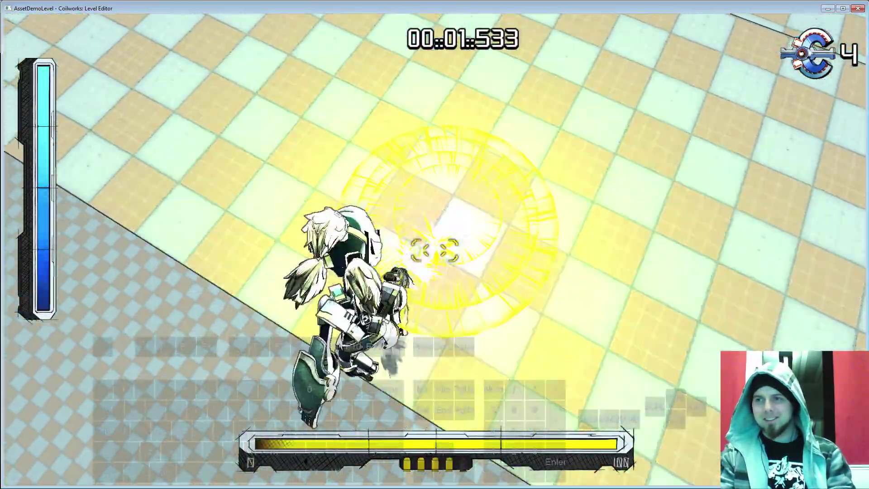
{"action": "left_click", "coordinate": [434, 249]}
{"action": "left_click", "coordinate": [435, 249]}
{"action": "key", "text": "shift"}
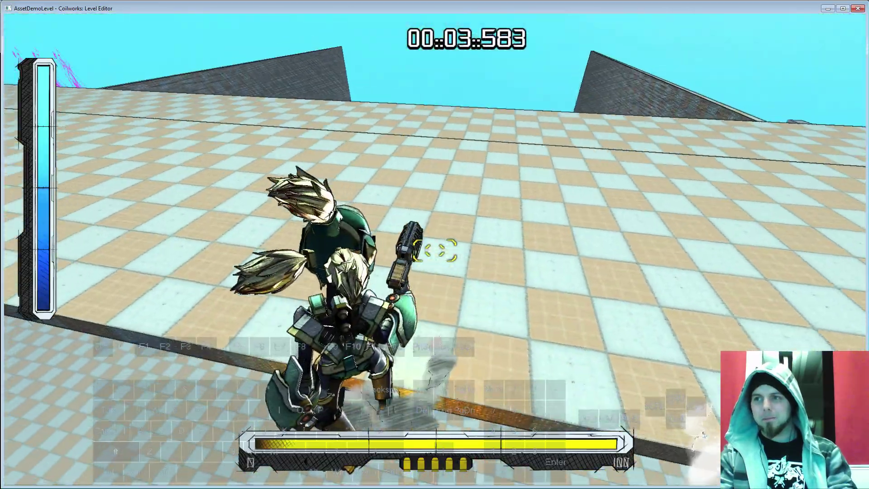
{"action": "key", "text": "shift"}
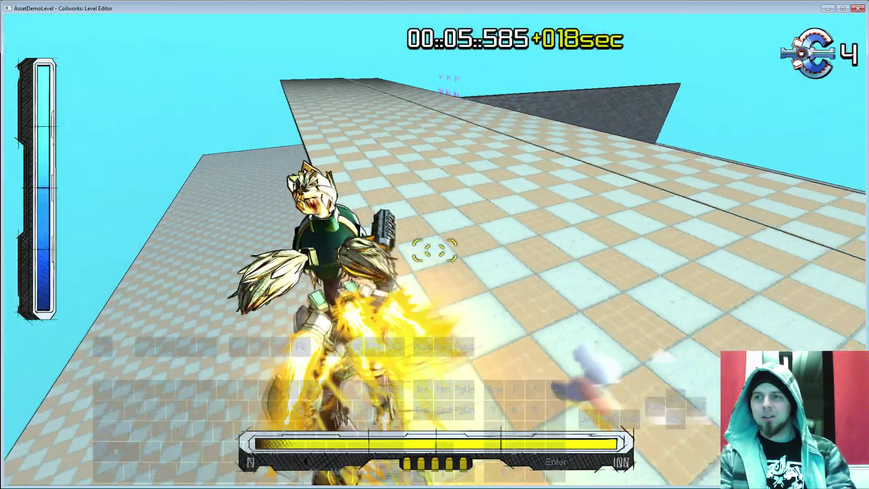
{"action": "key", "text": "w"}
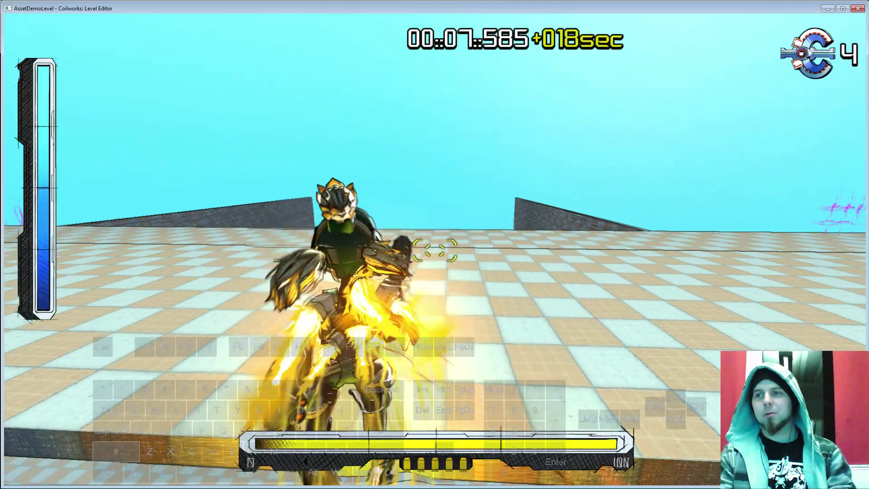
{"action": "key", "text": "w"}
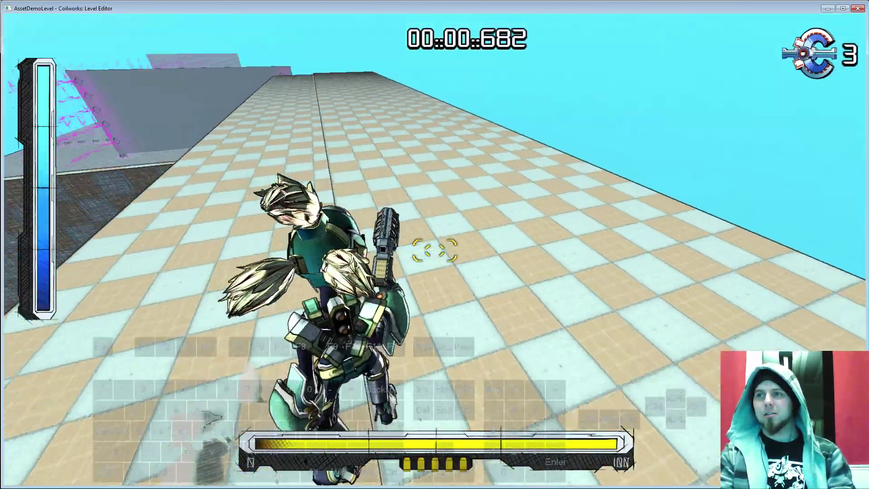
- Return to editing, disable the player's Allow Edge Dash "Exploit" option, and close the settings
{"action": "key", "text": "Escape"}
{"action": "right_click", "coordinate": [260, 254]}
{"action": "left_click", "coordinate": [301, 264]}
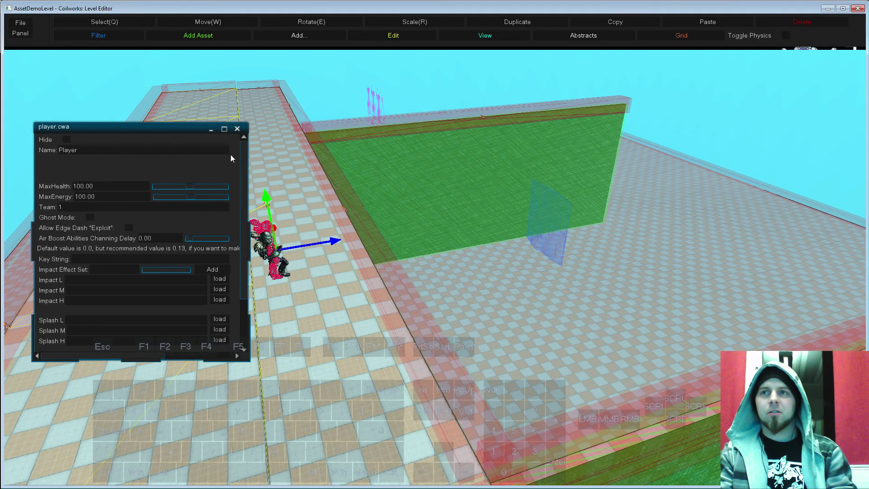
{"action": "left_click", "coordinate": [237, 129]}
- Play-test dashing and running near the floor strips' edge with the edge dash exploit disallowed
{"action": "key", "text": "ctrl+p"}
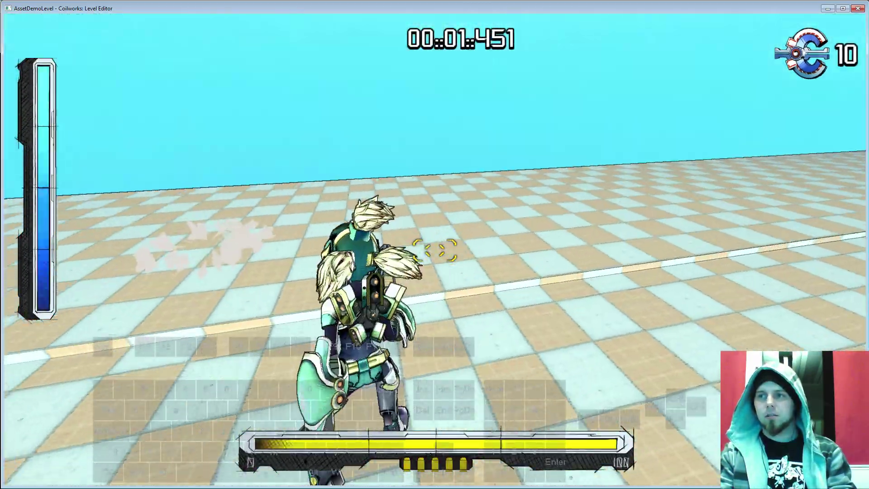
{"action": "key", "text": "shift"}
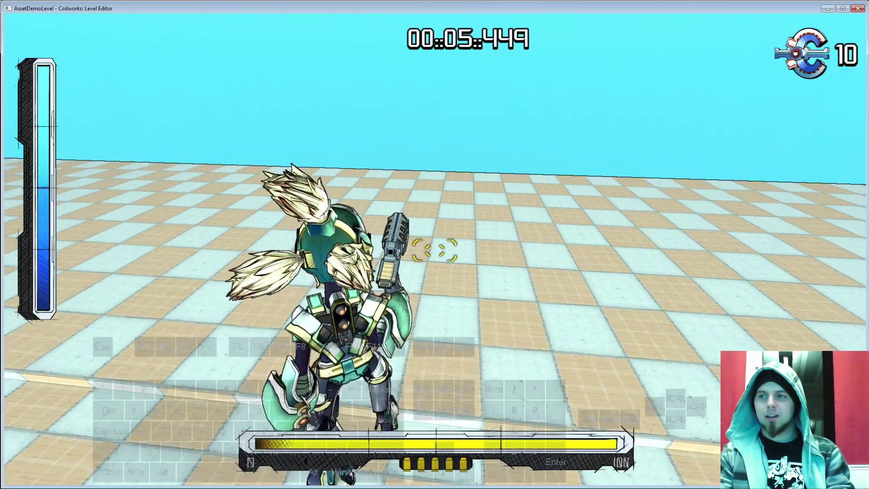
{"action": "key", "text": "shift"}
{"action": "key", "text": "shift"}
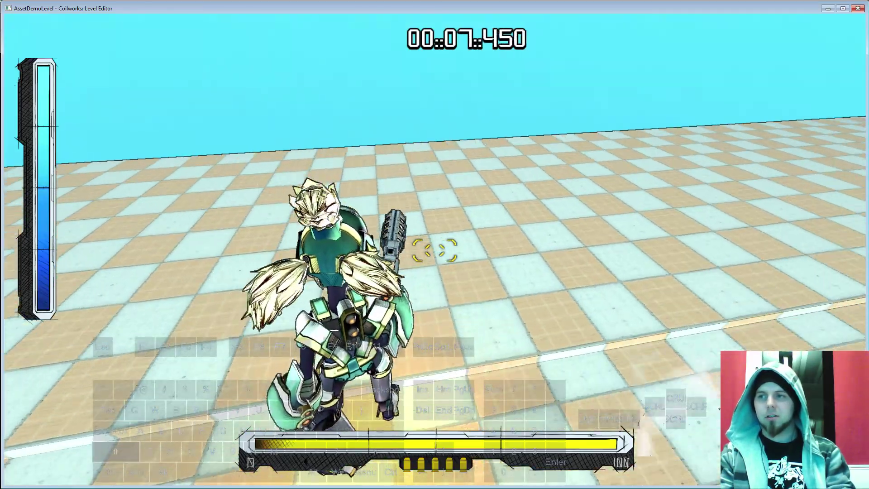
{"action": "key", "text": "w"}
{"action": "key", "text": "d"}
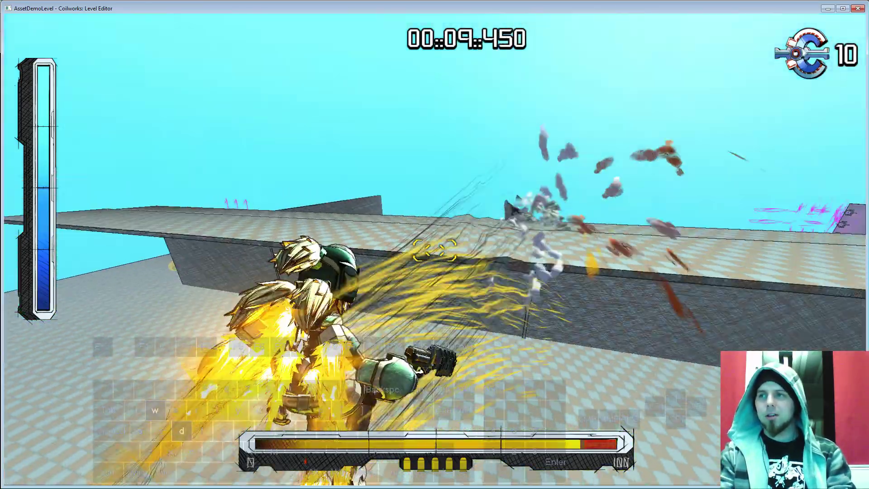
{"action": "key", "text": "a"}
{"action": "key", "text": "w"}
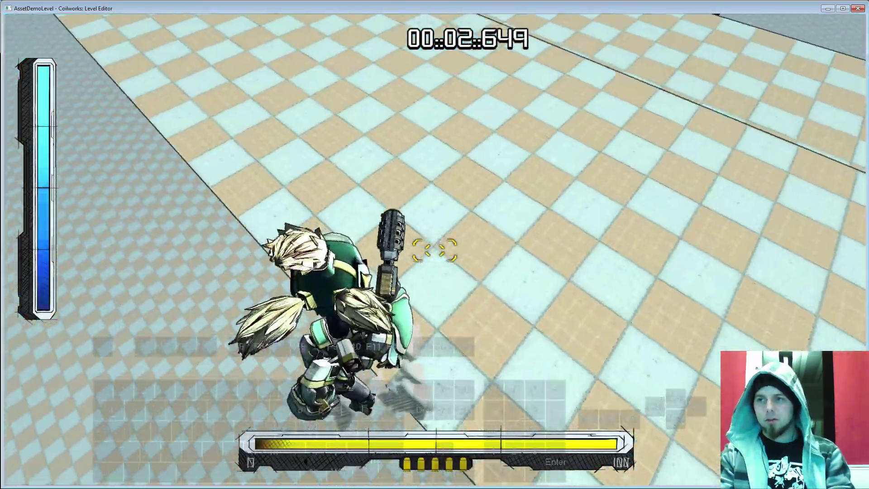
{"action": "key", "text": "a"}
{"action": "key", "text": "s"}
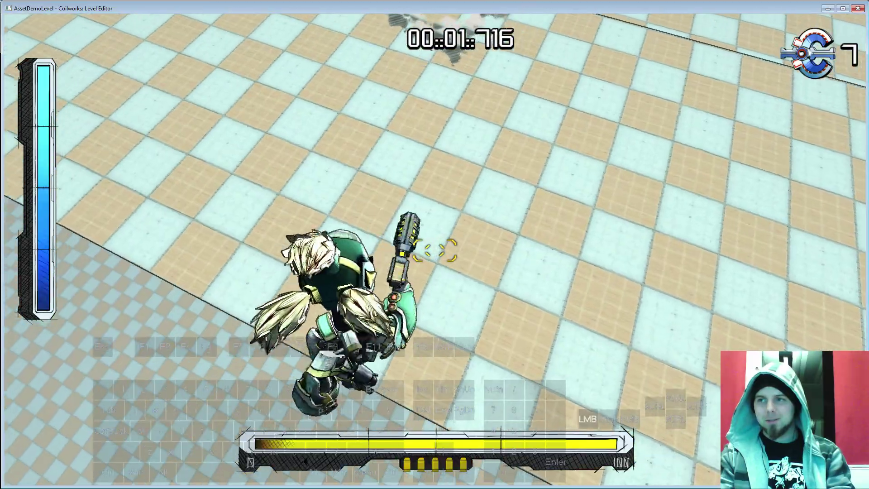
- Play-test firing at the floor and boosting off its edge, and run back along the two adjoining strips
{"action": "left_click", "coordinate": [435, 250]}
{"action": "key", "text": "a"}
{"action": "key", "text": "s"}
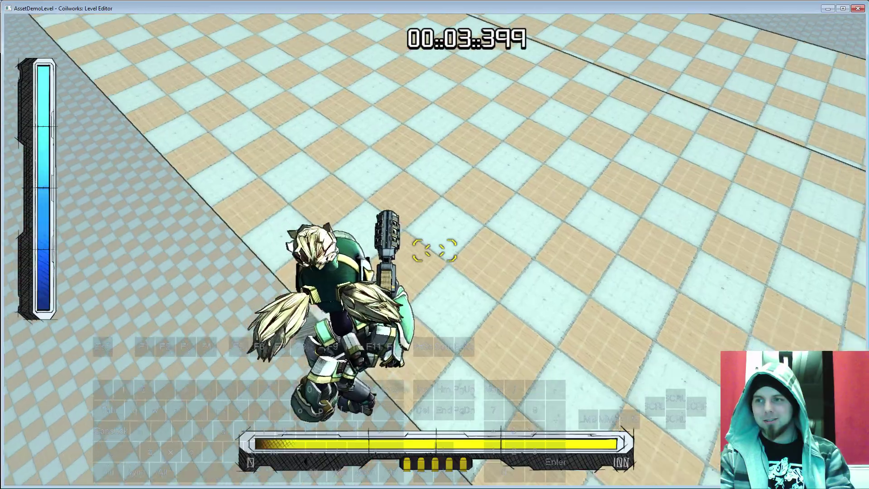
{"action": "left_click", "coordinate": [434, 251]}
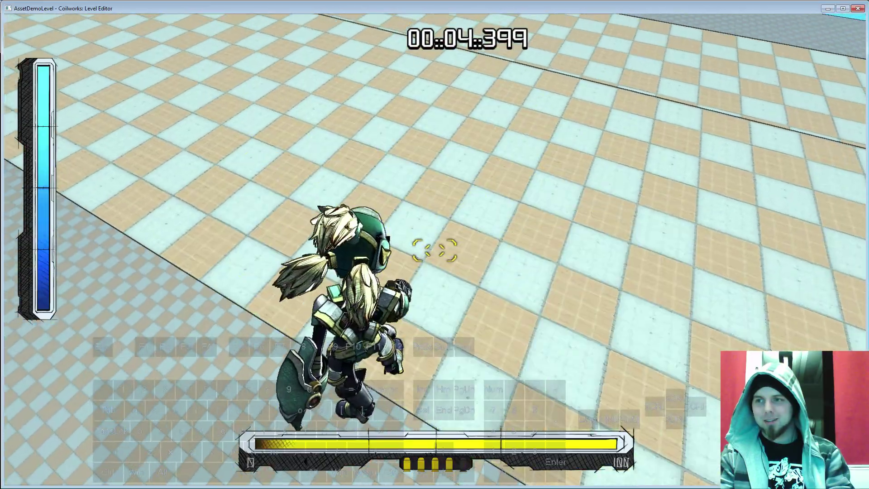
{"action": "key", "text": "shift"}
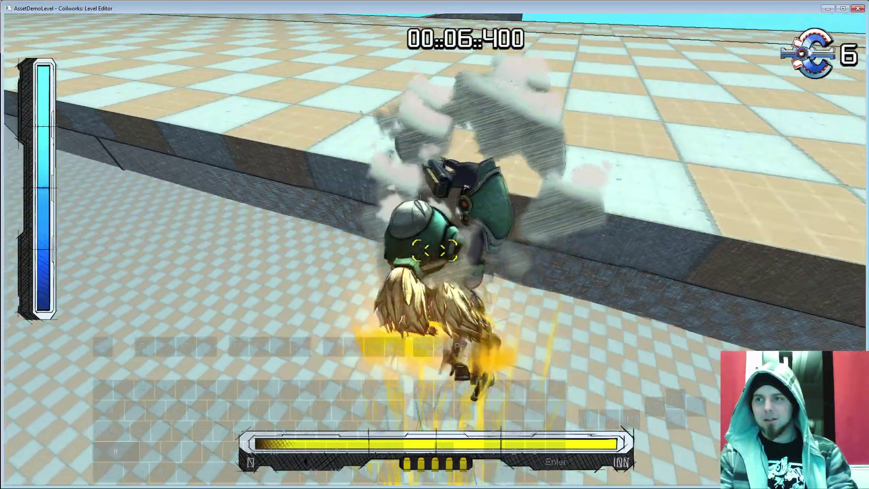
{"action": "key", "text": "d"}
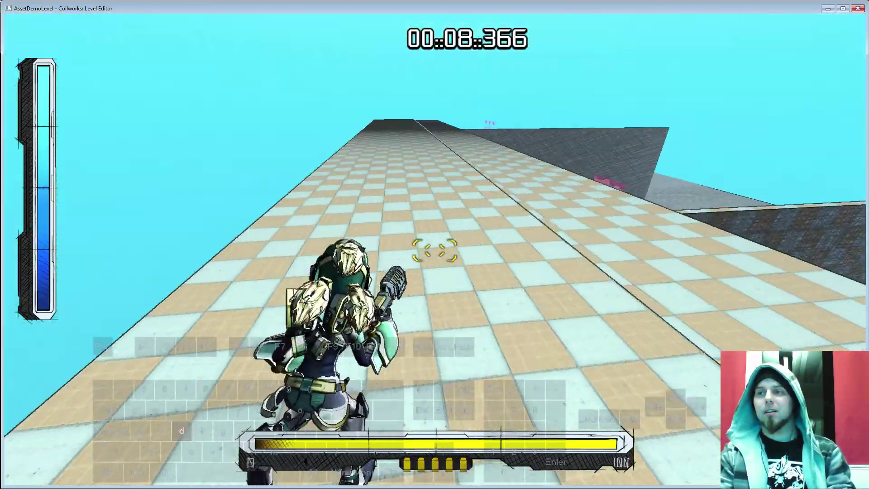
{"action": "key", "text": "w"}
{"action": "key", "text": "a"}
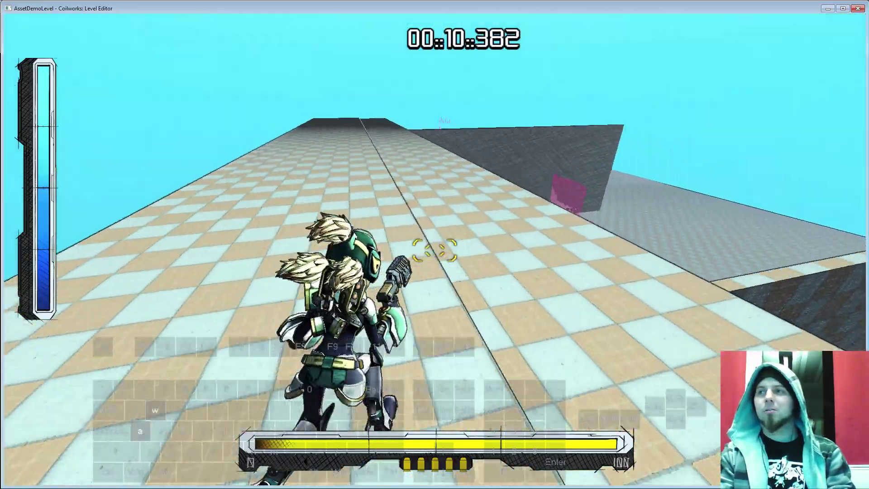
{"action": "key", "text": "d"}
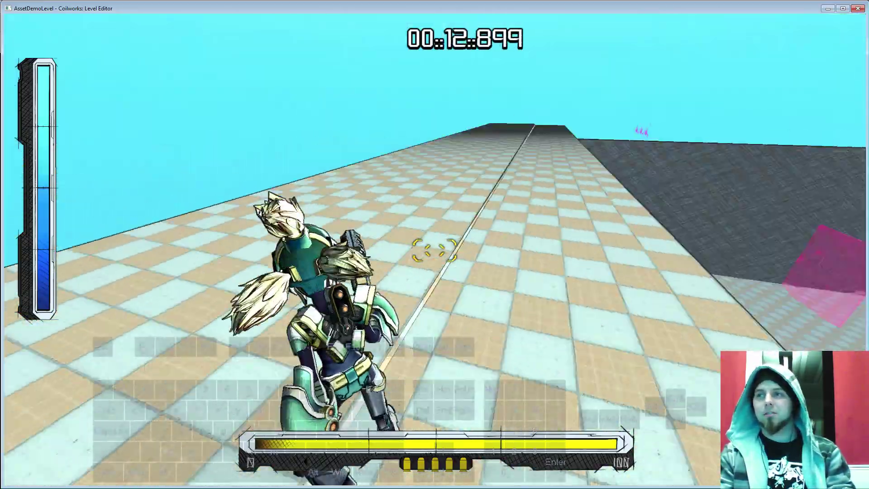
- Return to editing, reopen the player's settings, and enable Allow Edge Dash "Exploit"
{"action": "key", "text": "Escape"}
{"action": "right_click", "coordinate": [275, 252]}
{"action": "left_click", "coordinate": [288, 265]}
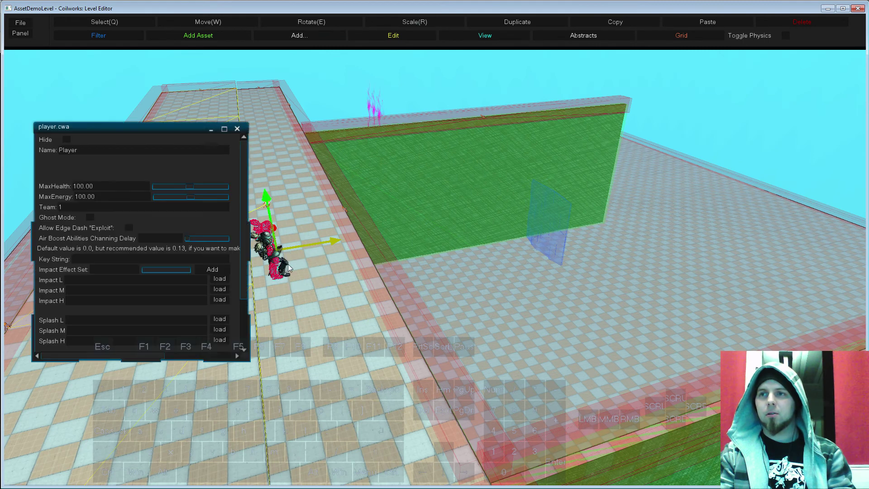
{"action": "left_click_drag", "start_coordinate": [109, 127], "coordinate": [78, 89]}
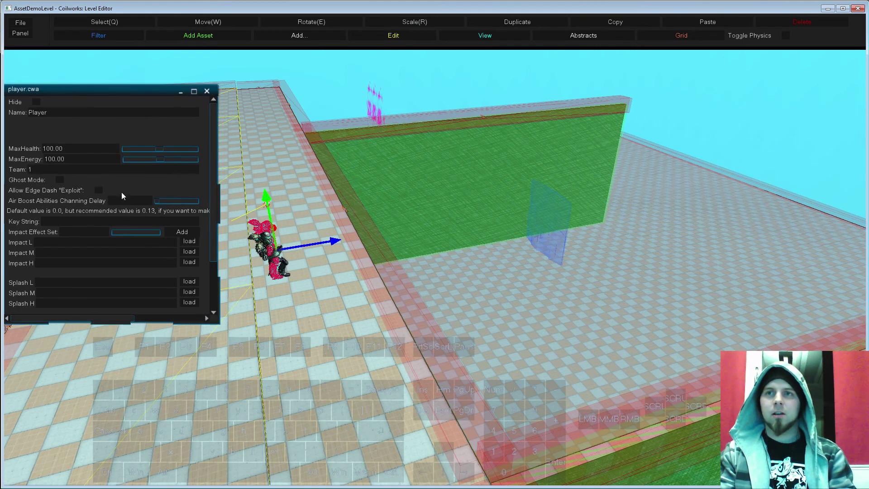
{"action": "left_click", "coordinate": [98, 191]}
- Widen the player's settings window, set Air Boost Abilities Channing Delay to 0, and close the settings
{"action": "left_click", "coordinate": [131, 202]}
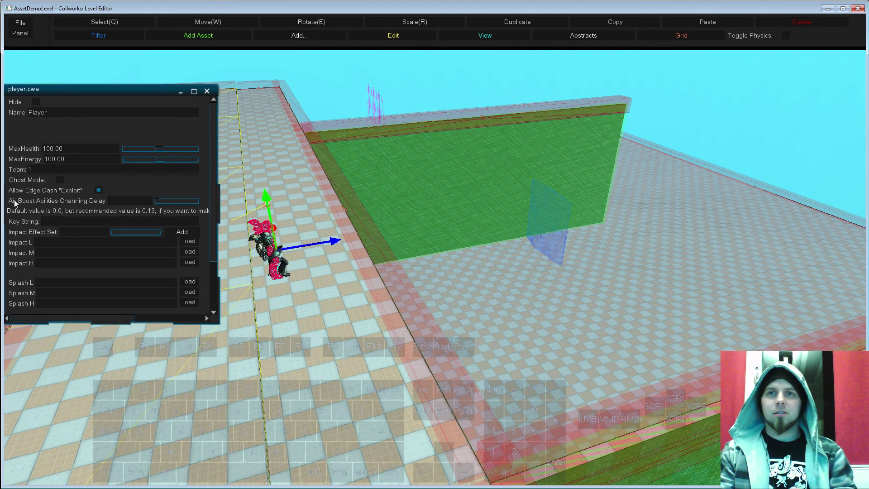
{"action": "left_click_drag", "start_coordinate": [218, 210], "coordinate": [230, 210]}
{"action": "left_click", "coordinate": [134, 200]}
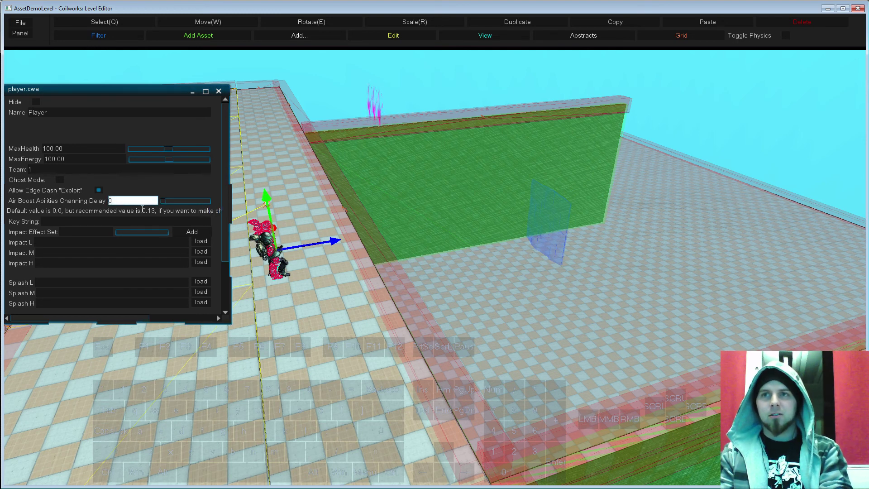
{"action": "key", "text": "Return"}
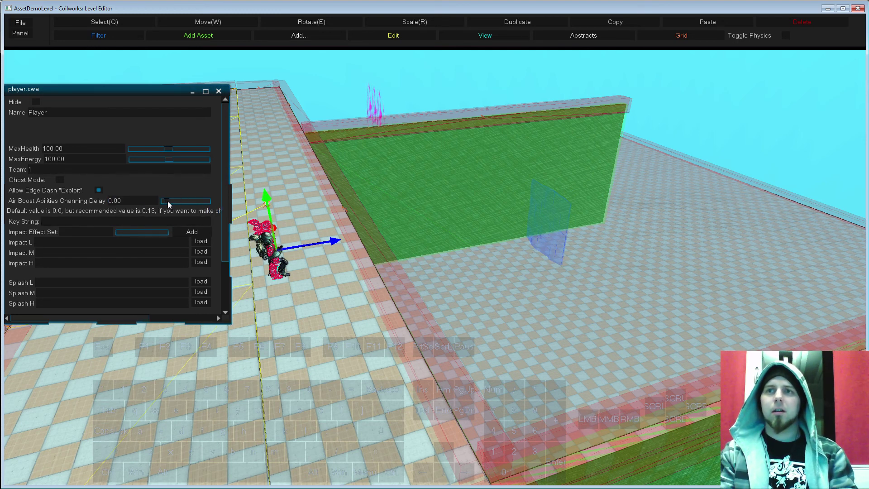
{"action": "left_click", "coordinate": [219, 91]}
- Play-test chaining shots, jumps and air boosts above the floor strips with an air boost delay of 0
{"action": "key", "text": "ctrl+F5"}
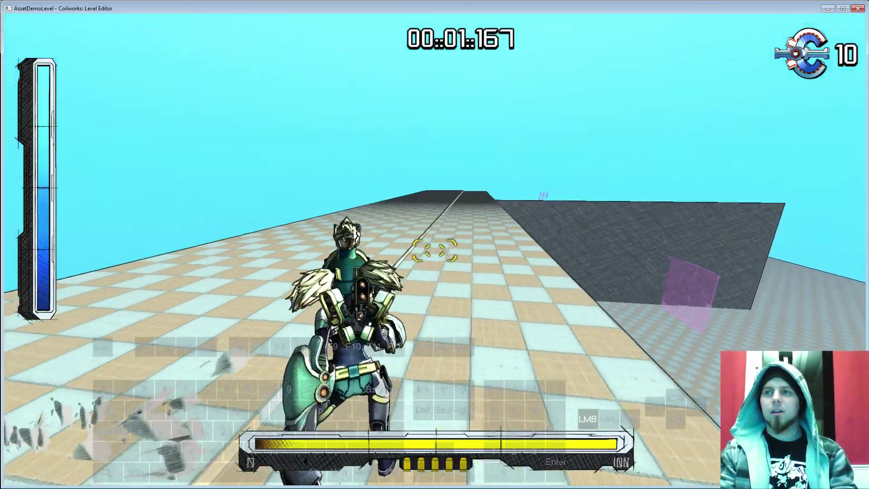
{"action": "left_click", "coordinate": [435, 250]}
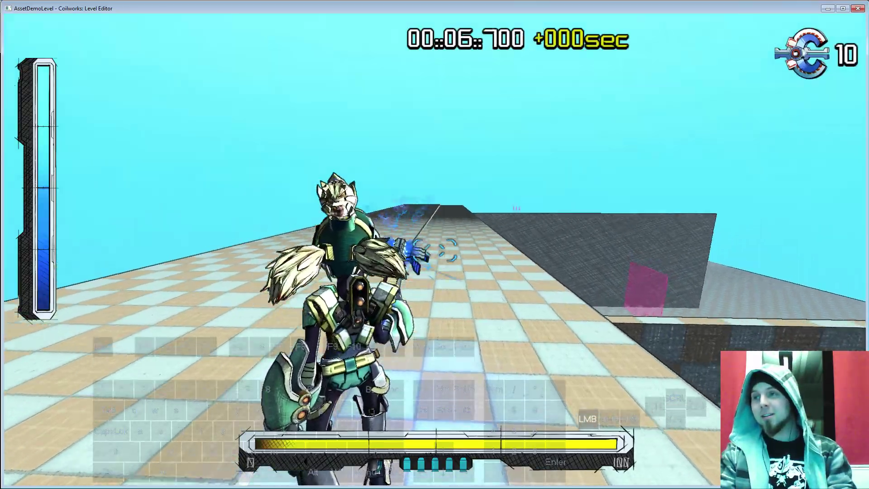
{"action": "key", "text": "shift+space"}
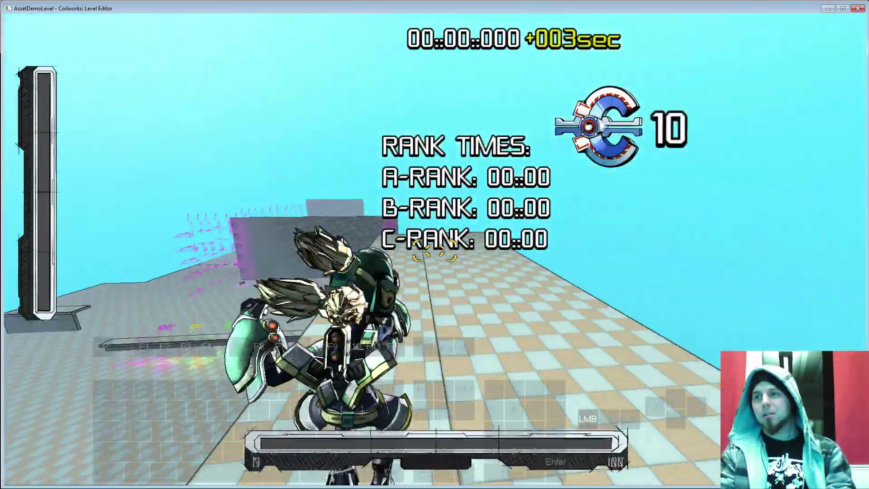
{"action": "key", "text": "d"}
{"action": "left_click", "coordinate": [435, 251]}
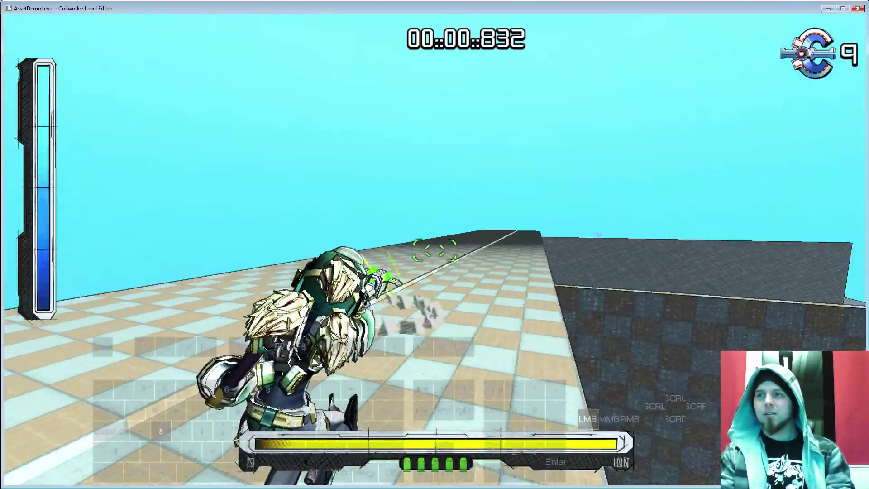
{"action": "left_click", "coordinate": [435, 251]}
{"action": "key", "text": "shift+space"}
{"action": "key", "text": "shift"}
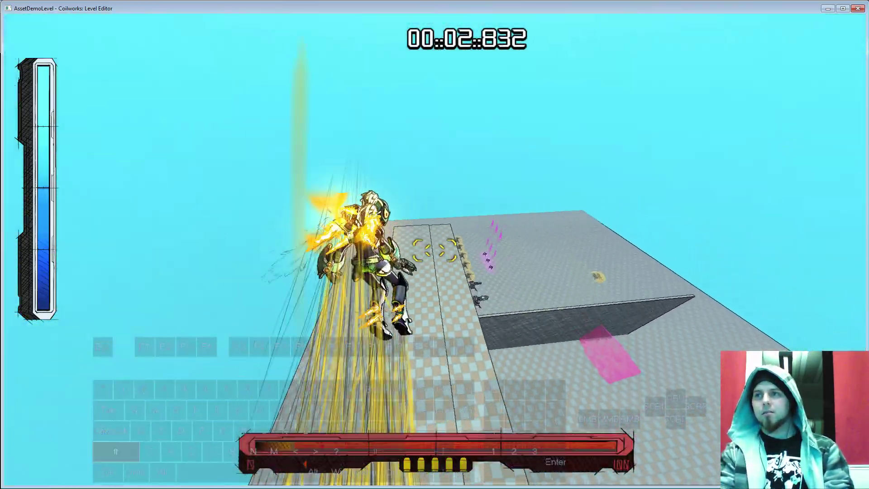
{"action": "left_click", "coordinate": [434, 250]}
- Return to editing, set the player's Air Boost Abilities Channing Delay to 0.13, and close the settings
{"action": "key", "text": "Escape"}
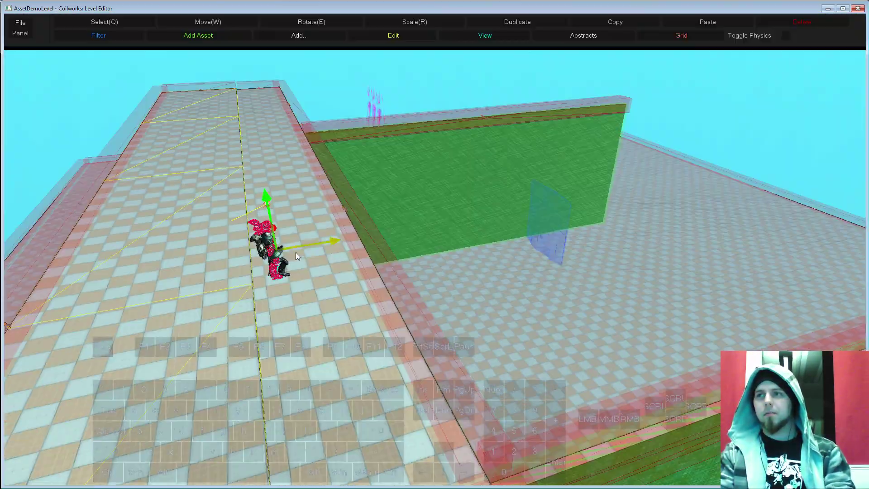
{"action": "right_click", "coordinate": [282, 246]}
{"action": "left_click", "coordinate": [299, 254]}
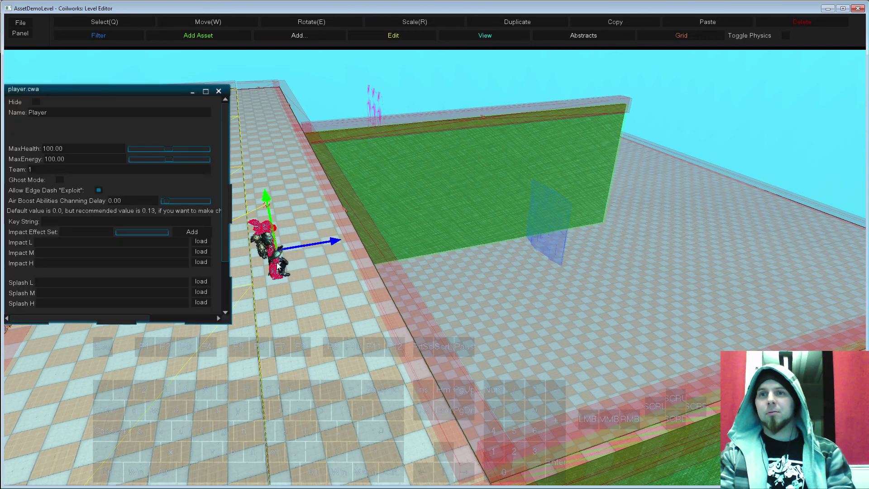
{"action": "left_click_drag", "start_coordinate": [228, 322], "coordinate": [271, 367]}
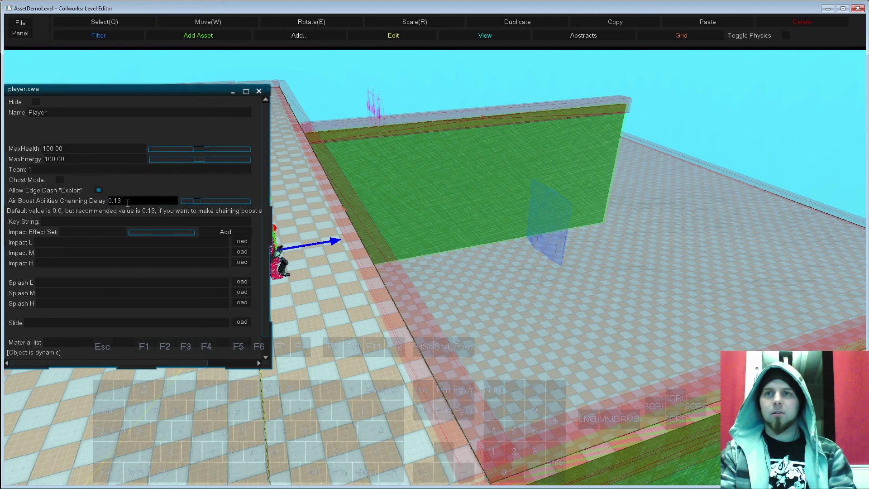
{"action": "left_click", "coordinate": [259, 91]}
- Play-test a shot followed by air boosts with the 0.13 delay, and restart the run
{"action": "key", "text": "ctrl+p"}
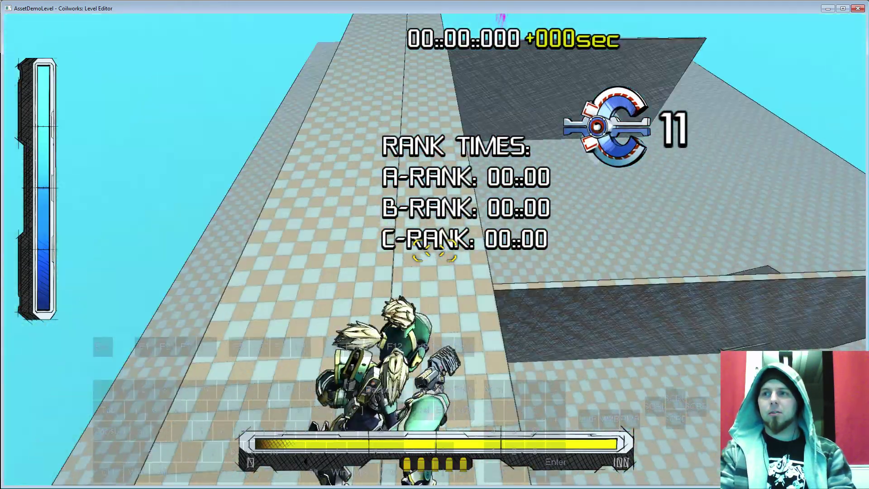
{"action": "key", "text": "s"}
{"action": "left_click", "coordinate": [435, 250]}
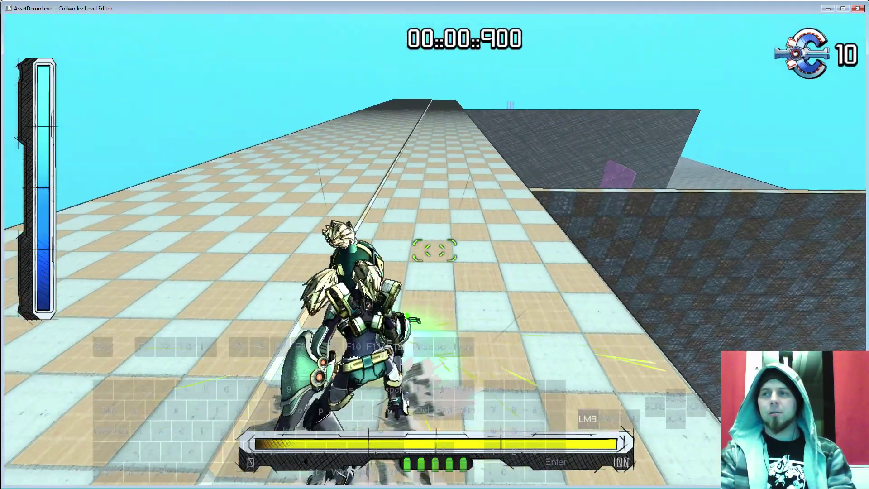
{"action": "key", "text": "shift+space"}
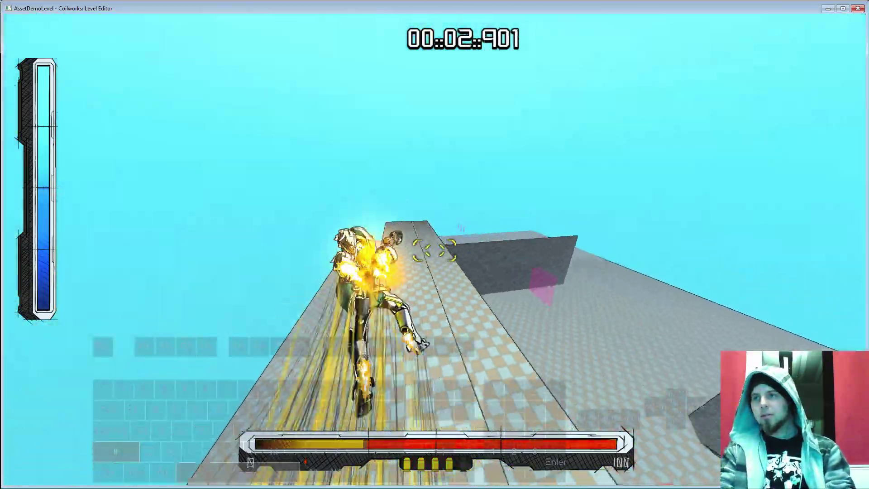
{"action": "left_click", "coordinate": [434, 250]}
{"action": "key", "text": "r"}
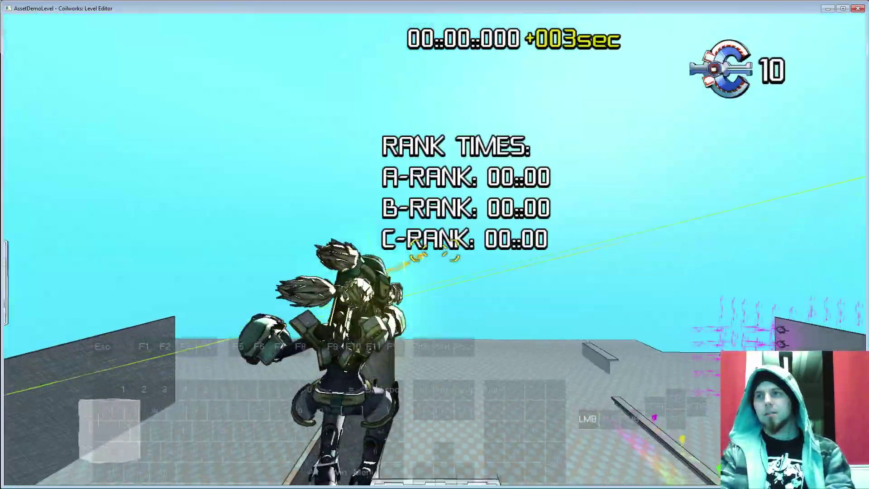
- Play-test shots and air boosts along the raised tiled walkway with the 0.13 air boost delay
{"action": "left_click", "coordinate": [434, 250]}
{"action": "key", "text": "d"}
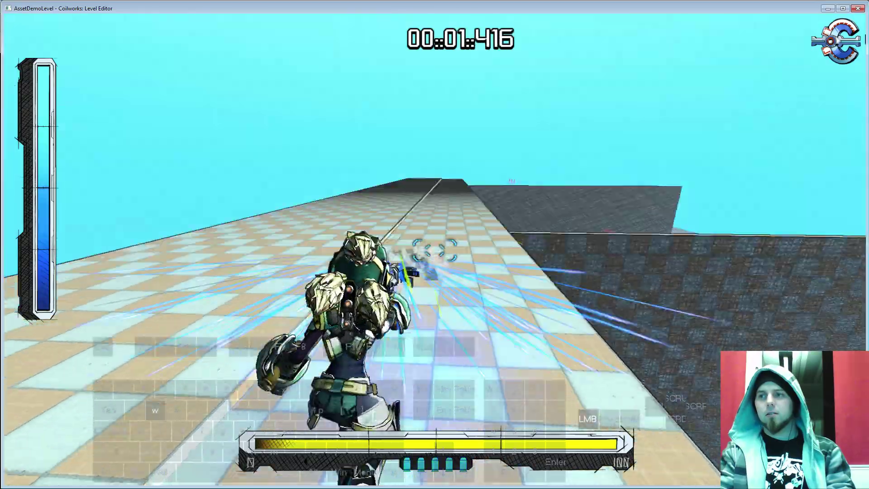
{"action": "key", "text": "shift+space"}
{"action": "left_click", "coordinate": [435, 250]}
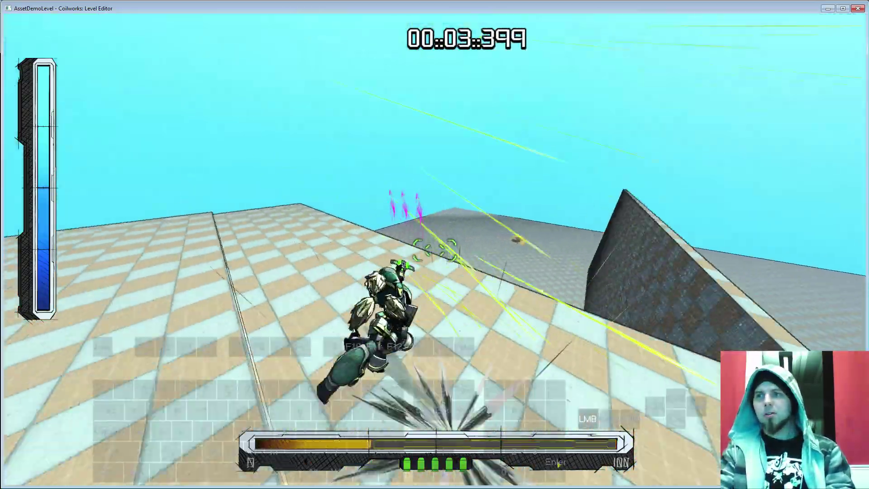
{"action": "key", "text": "shift"}
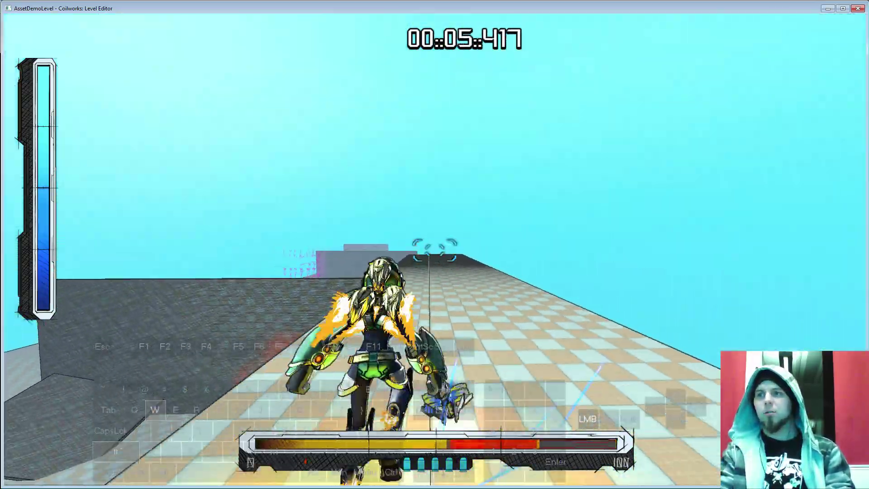
{"action": "key", "text": "d"}
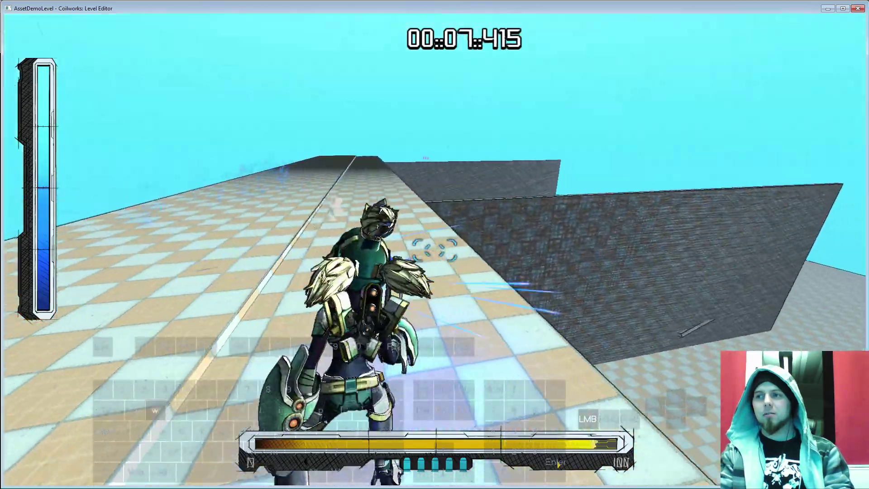
{"action": "key", "text": "w"}
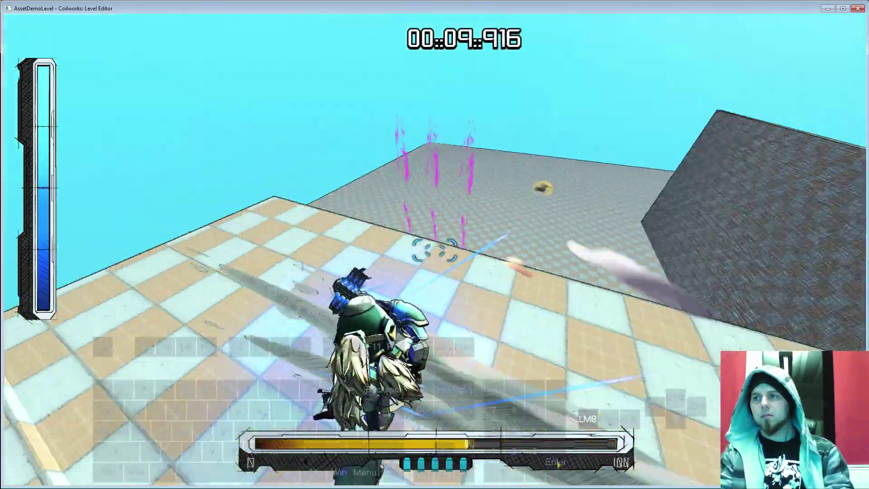
- Play-test chaining shots, jumps and boosts off the walkway and past the dark walls with the 0.13 delay
{"action": "left_click", "coordinate": [435, 250]}
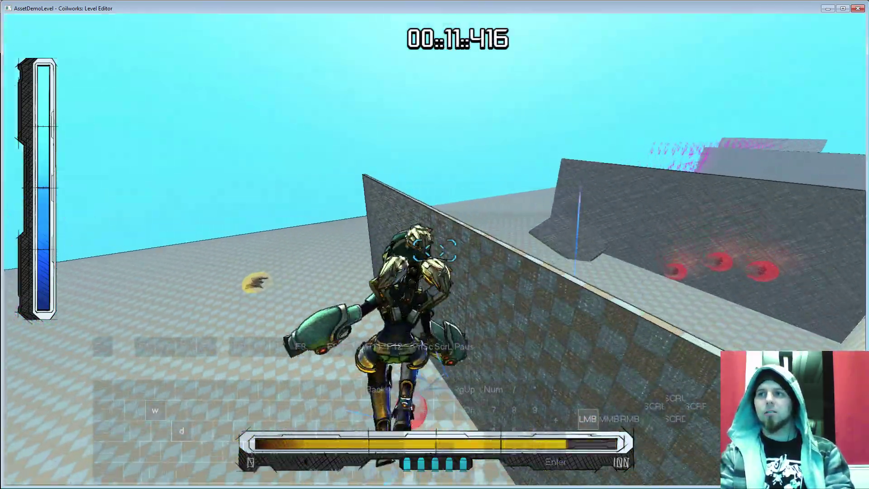
{"action": "key", "text": "space"}
{"action": "key", "text": "shift"}
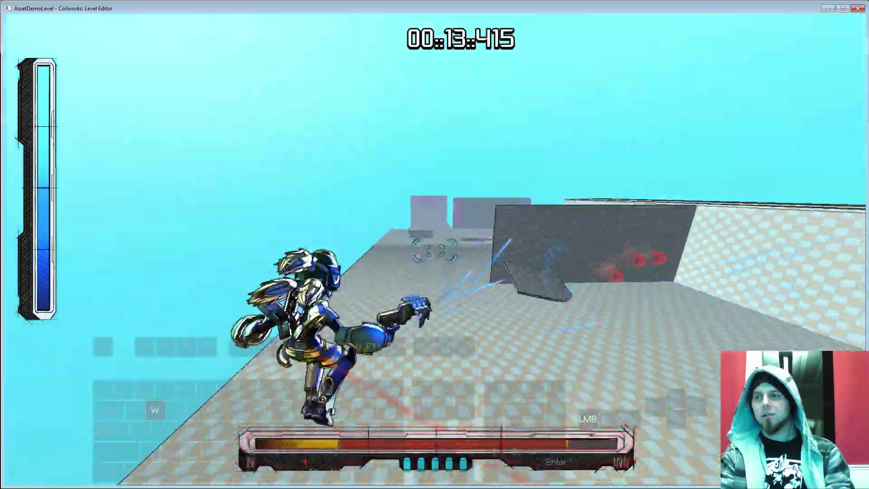
{"action": "left_click", "coordinate": [434, 250]}
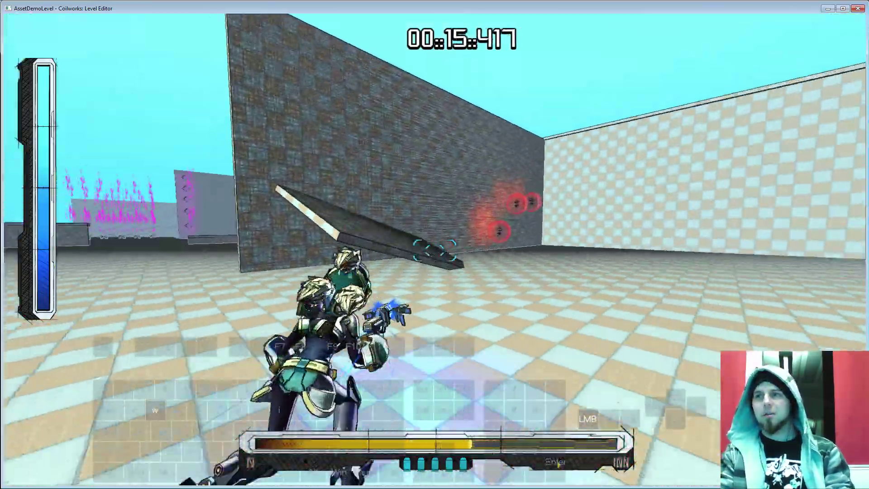
{"action": "key", "text": "shift"}
{"action": "key", "text": "space"}
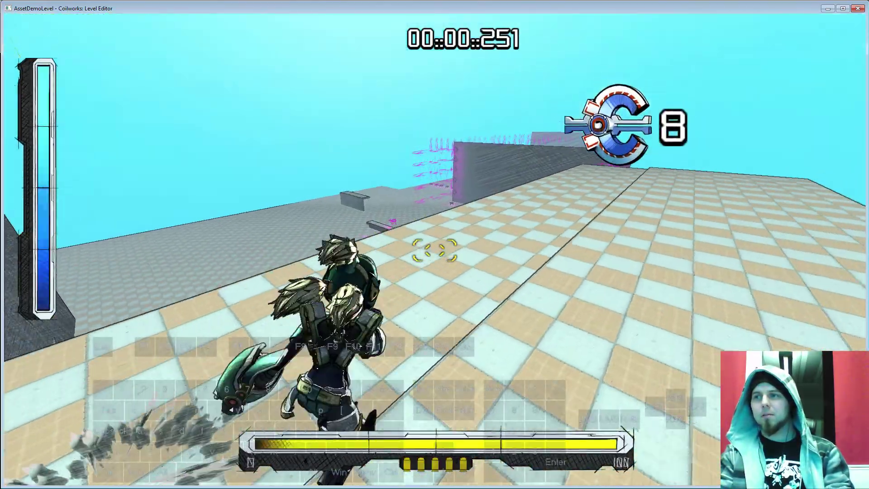
- Return to editing, set the player's Air Boost Abilities Channing Delay to 0.8, and close the settings
{"action": "key", "text": "Escape"}
{"action": "right_click", "coordinate": [283, 253]}
{"action": "left_click", "coordinate": [295, 255]}
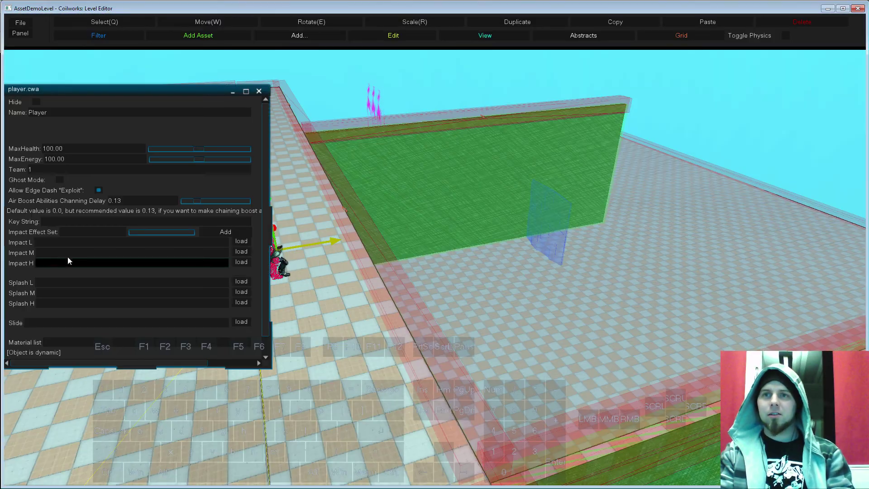
{"action": "left_click", "coordinate": [122, 200]}
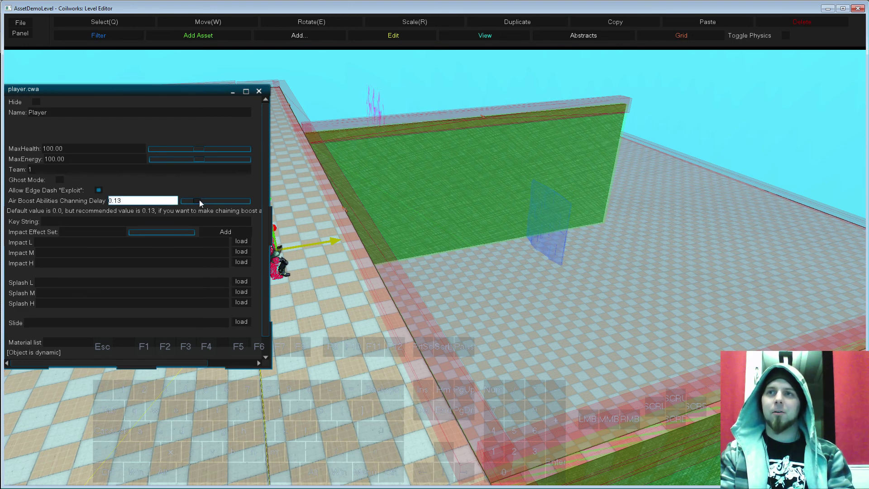
{"action": "left_click_drag", "start_coordinate": [121, 200], "coordinate": [116, 201]}
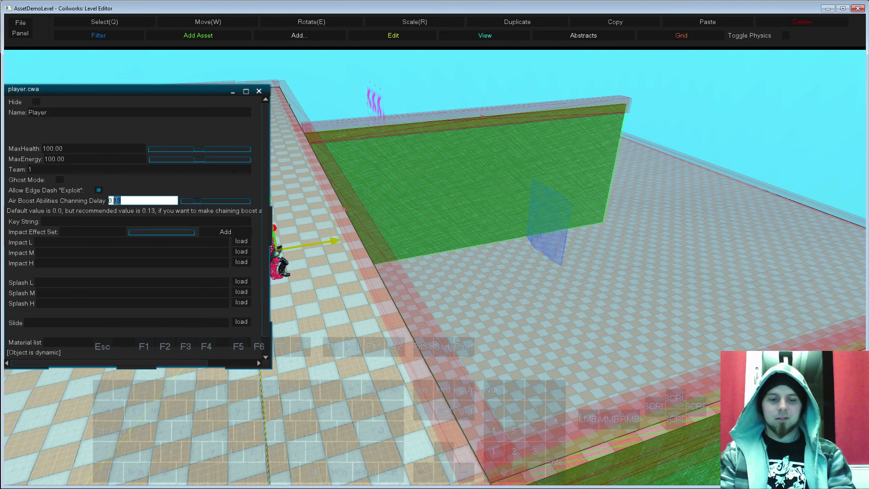
{"action": "type", "text": "8"}
{"action": "key", "text": "Return"}
{"action": "left_click", "coordinate": [258, 91]}
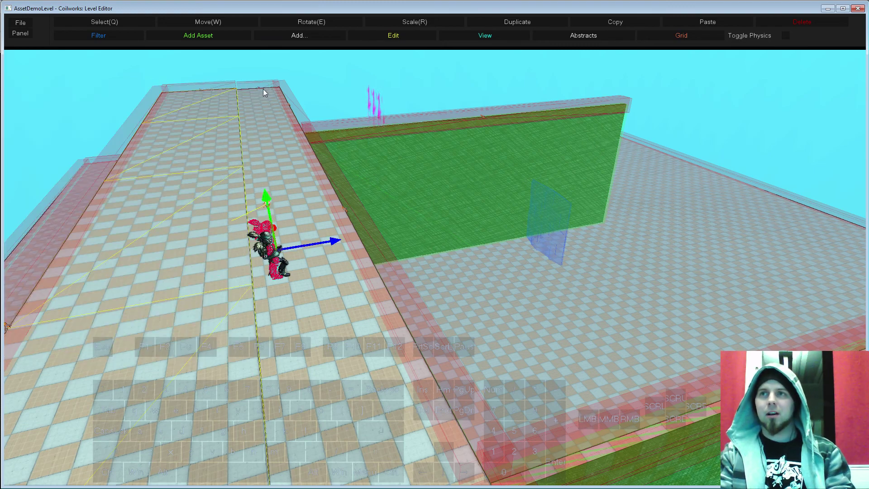
- Play-test running off the walkway and boosting with the 0.8 air boost delay
{"action": "key", "text": "F5"}
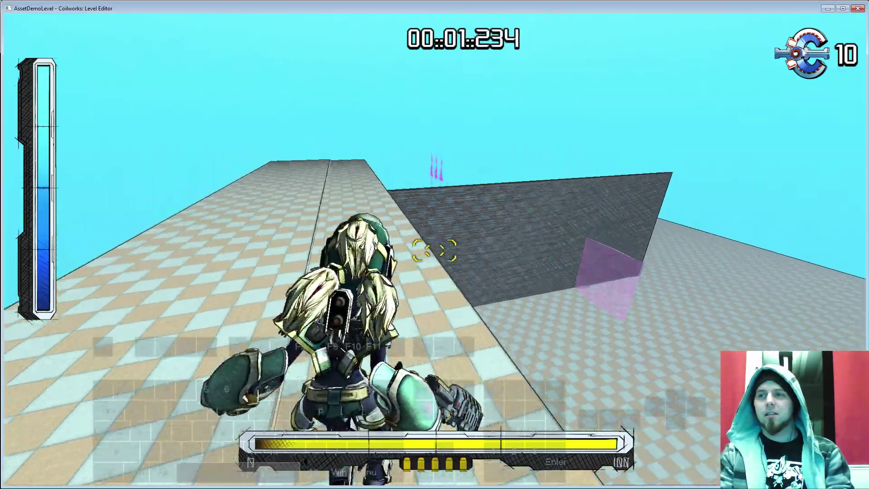
{"action": "key", "text": "w"}
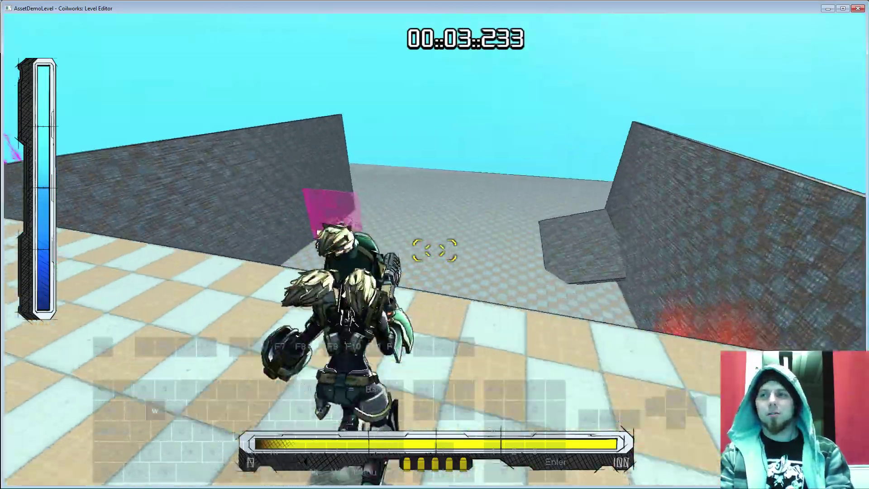
{"action": "key", "text": "shift"}
{"action": "key", "text": "r"}
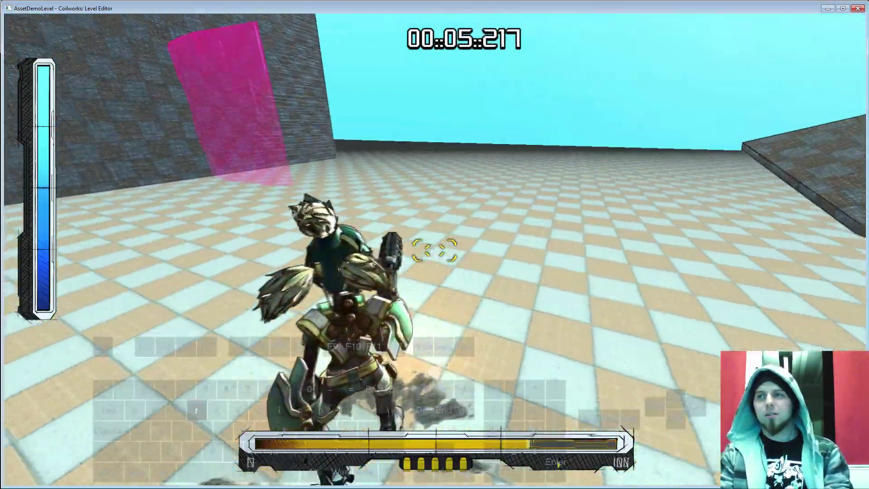
- Return to editing, set the player's Air Boost Abilities Channing Delay to 0.1, and close the settings
{"action": "key", "text": "Escape"}
{"action": "left_click", "coordinate": [281, 254]}
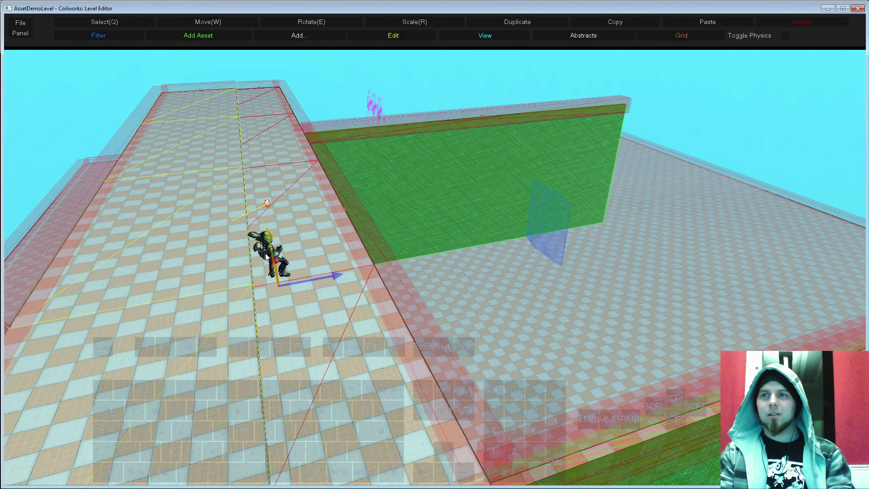
{"action": "right_click", "coordinate": [277, 247]}
{"action": "left_click", "coordinate": [295, 257]}
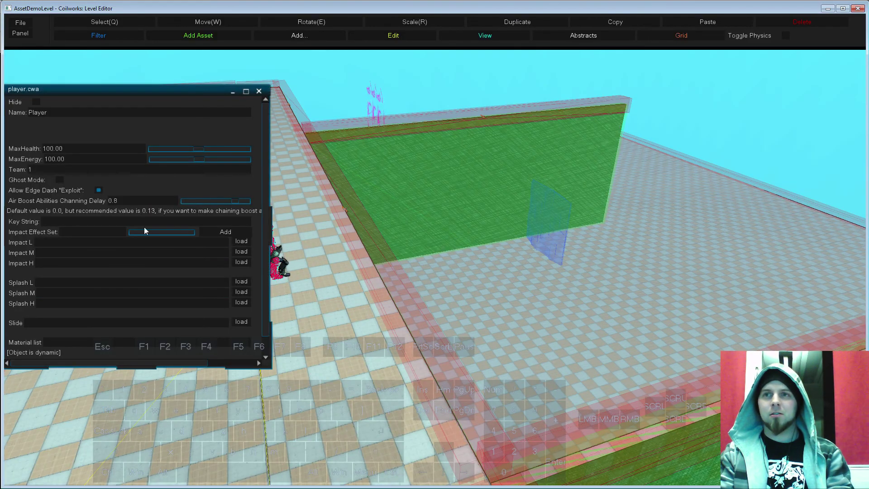
{"action": "left_click", "coordinate": [112, 201]}
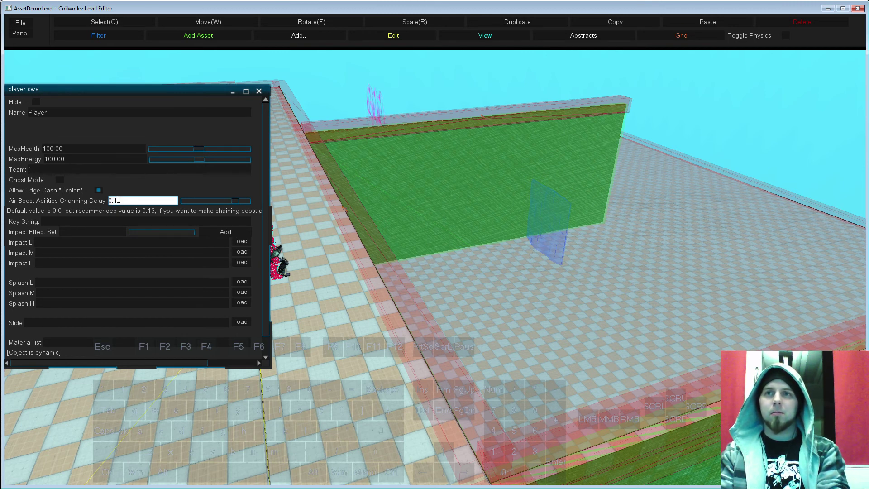
{"action": "key", "text": "Return"}
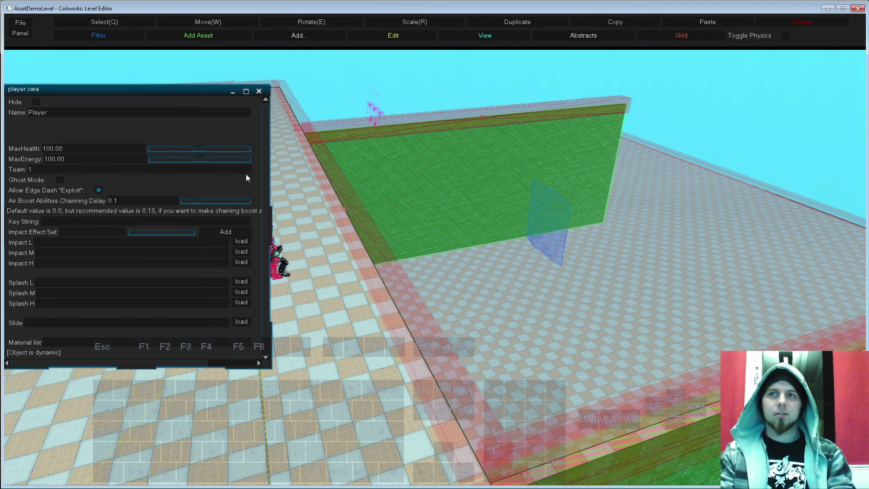
{"action": "left_click", "coordinate": [259, 91]}
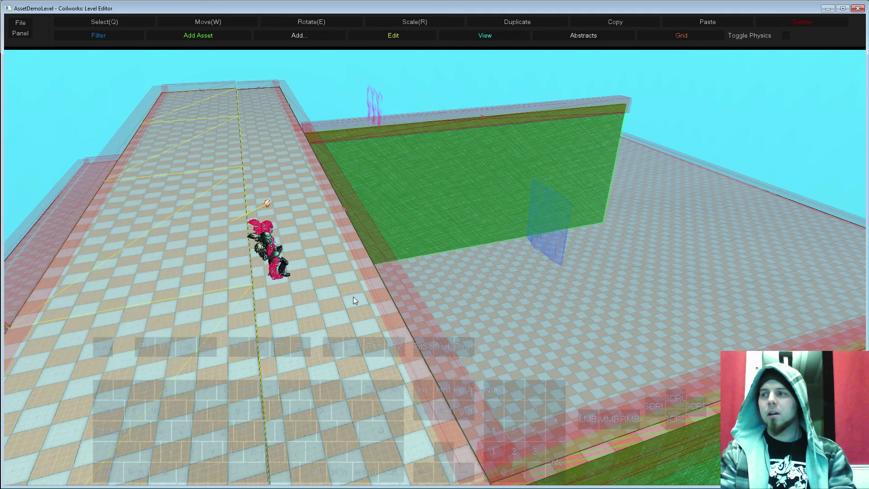
- Deselect the player character on the walkway
{"action": "key", "text": "s"}
{"action": "right_click_drag", "start_coordinate": [353, 297], "coordinate": [297, 301]}
{"action": "key", "text": "d"}
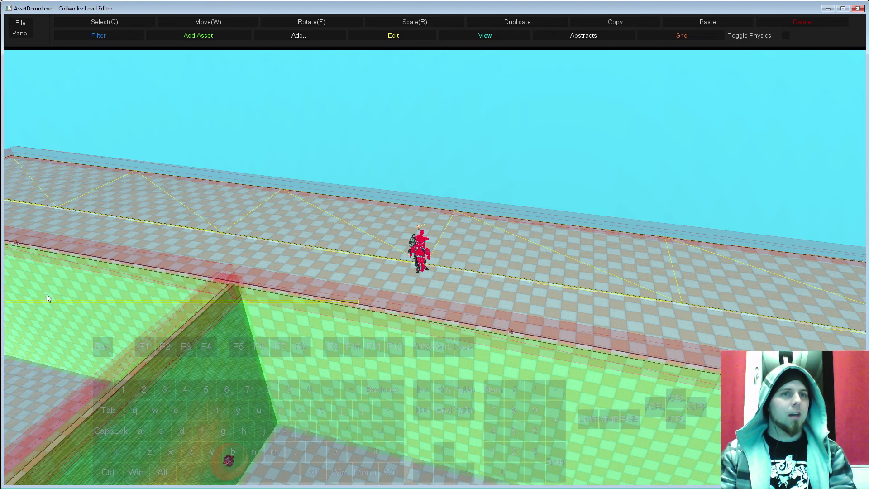
{"action": "left_click", "coordinate": [369, 260]}
{"action": "left_click", "coordinate": [423, 143]}
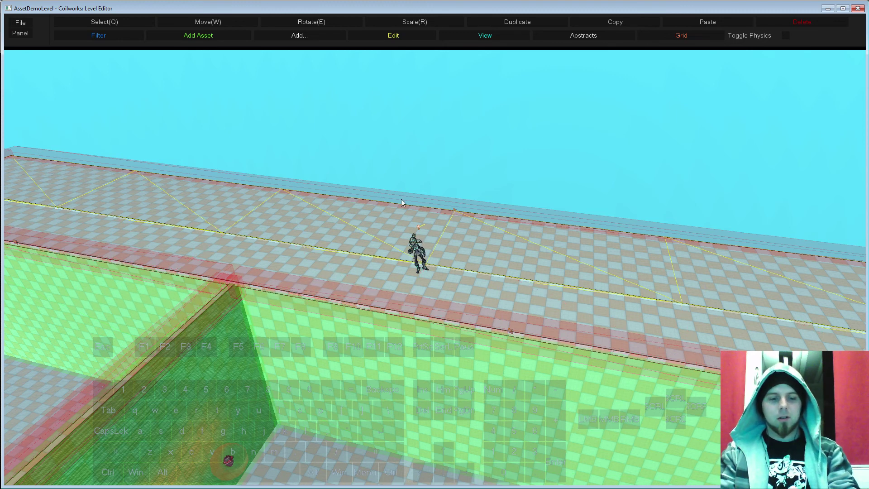
- Open the level settings and set the level music to Sinister Gale
{"action": "left_click", "coordinate": [25, 33]}
{"action": "left_click", "coordinate": [24, 66]}
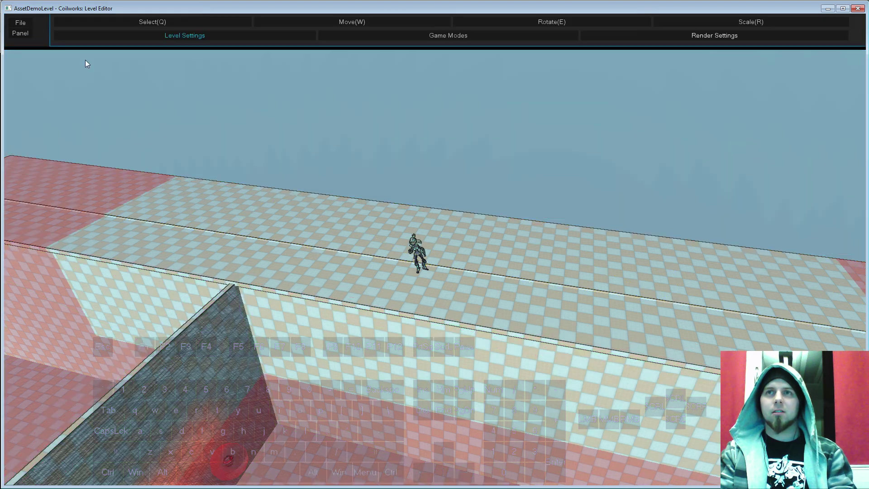
{"action": "left_click", "coordinate": [206, 39]}
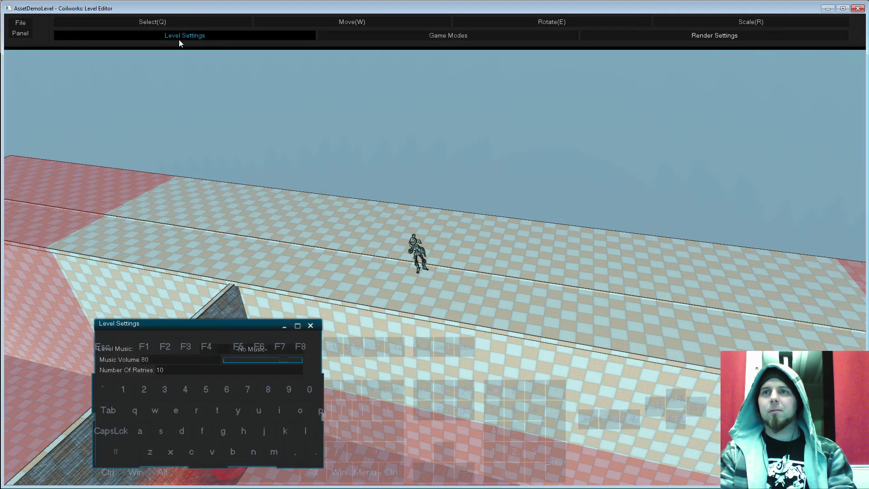
{"action": "left_click_drag", "start_coordinate": [192, 332], "coordinate": [164, 172]}
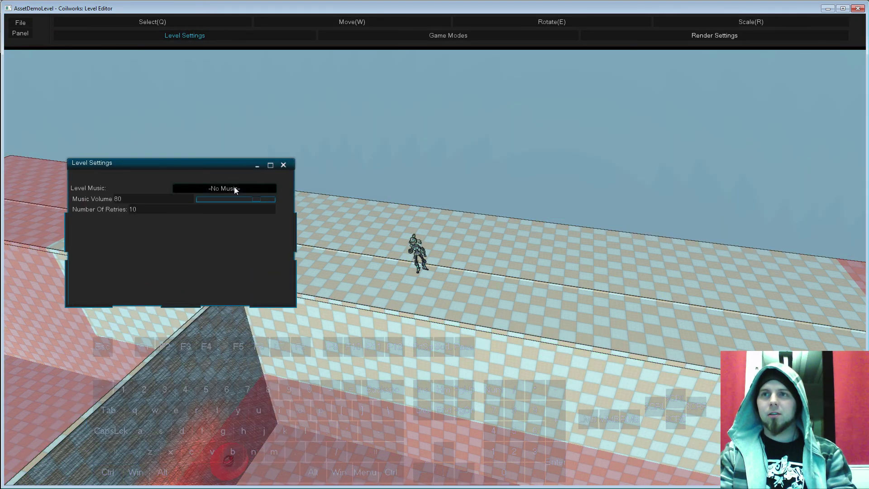
{"action": "left_click", "coordinate": [234, 187]}
{"action": "left_click", "coordinate": [203, 240]}
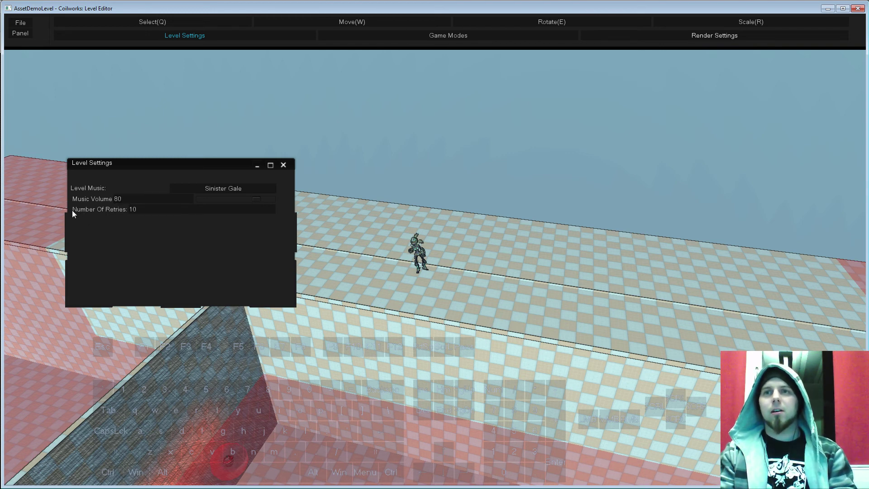
- Set the level's Number Of Retries to 30 and close the level settings
{"action": "left_click", "coordinate": [144, 208]}
{"action": "type", "text": "3"}
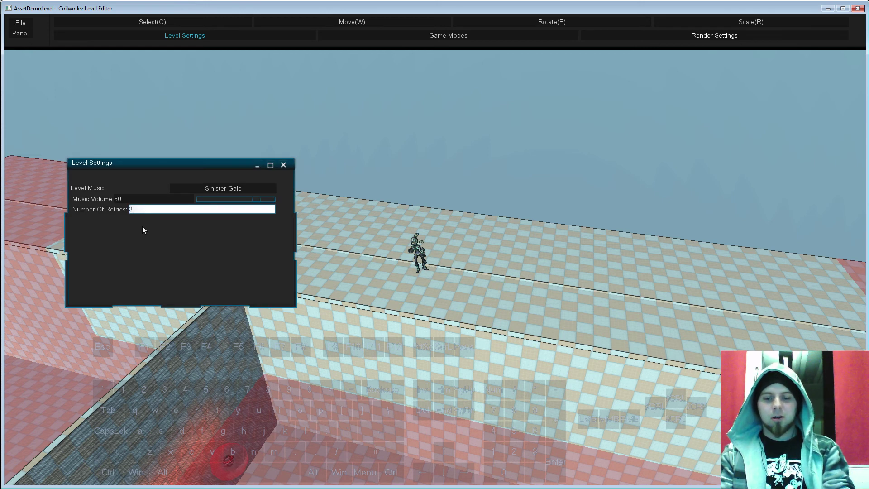
{"action": "type", "text": "0"}
{"action": "key", "text": "Return"}
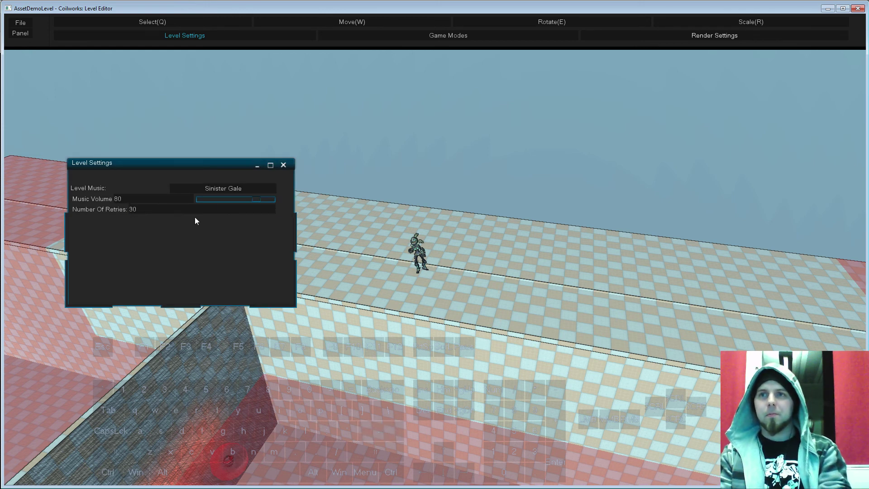
{"action": "left_click", "coordinate": [283, 165]}
- Open the Normal game mode for editing and assign it a different icon
{"action": "left_click", "coordinate": [452, 41]}
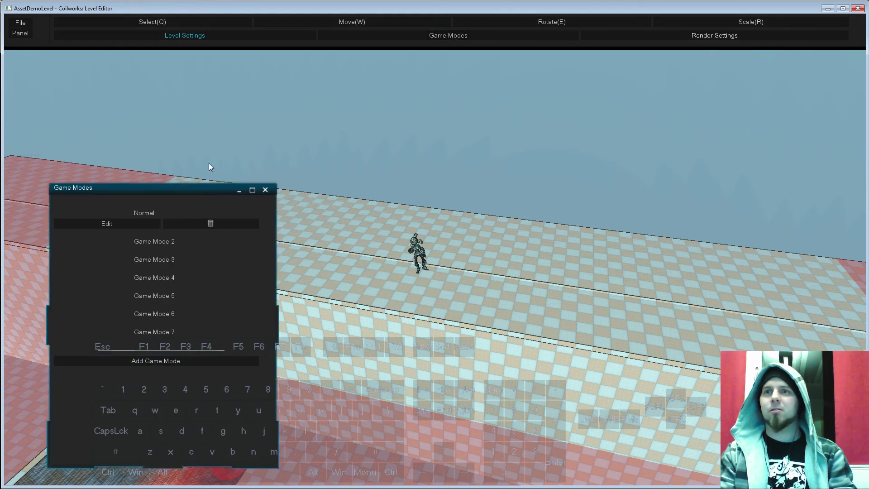
{"action": "left_click_drag", "start_coordinate": [162, 190], "coordinate": [161, 98]}
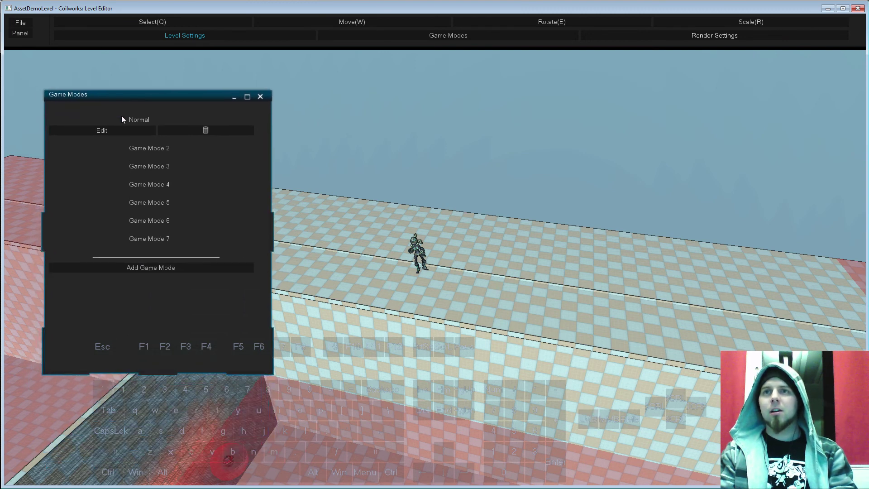
{"action": "left_click", "coordinate": [97, 130]}
{"action": "left_click_drag", "start_coordinate": [235, 218], "coordinate": [170, 143]}
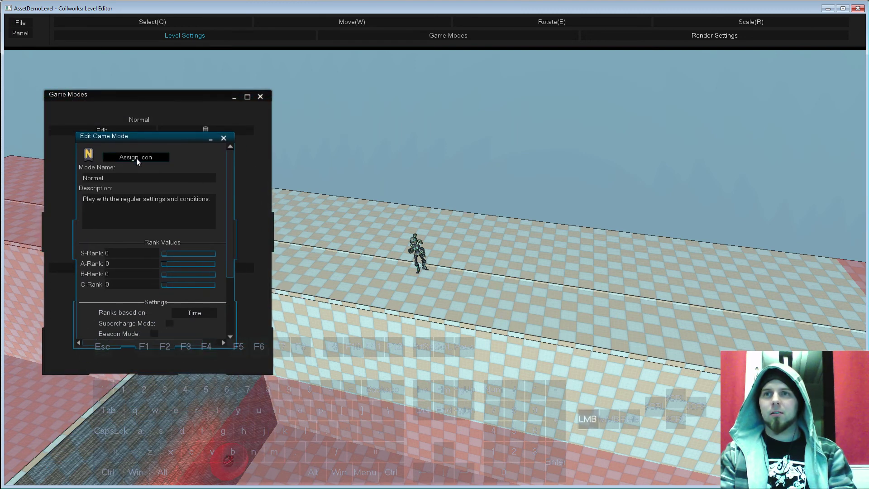
{"action": "left_click", "coordinate": [136, 157]}
{"action": "left_click", "coordinate": [119, 187]}
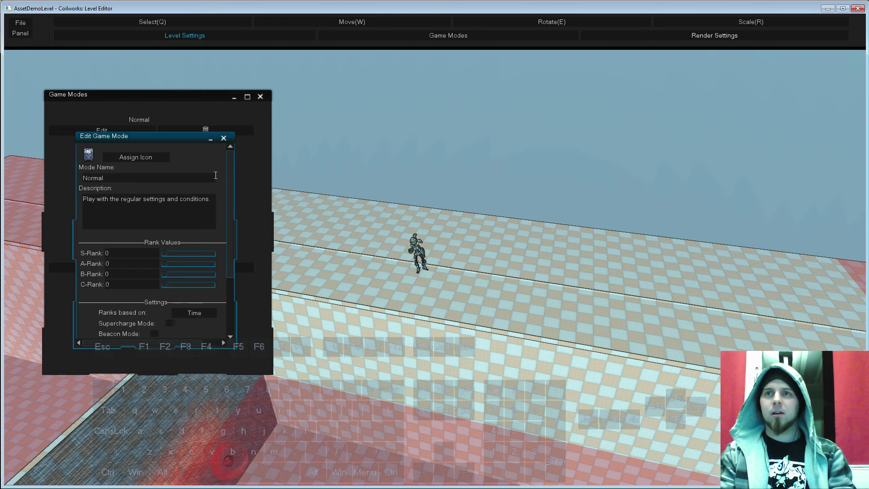
- Try the Override Player Max Energy option in the Normal game mode, turn it back off, and close the game mode windows
{"action": "left_click_drag", "start_coordinate": [232, 346], "coordinate": [401, 432]}
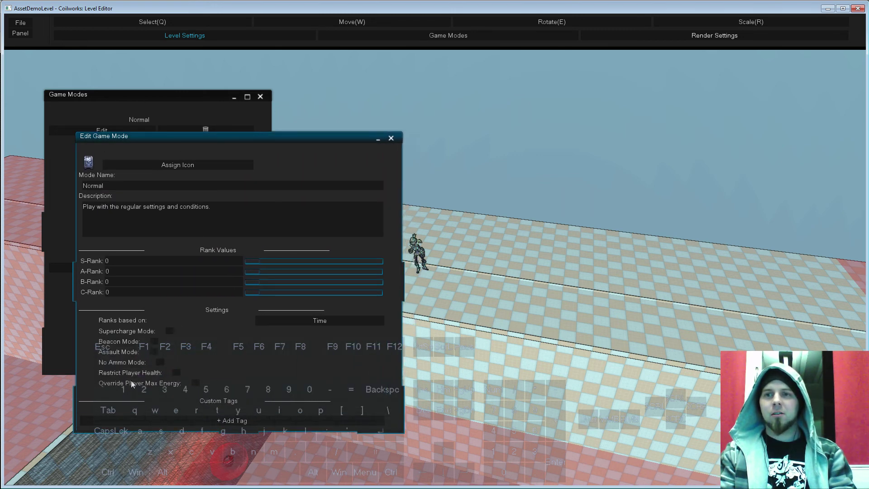
{"action": "left_click", "coordinate": [194, 383]}
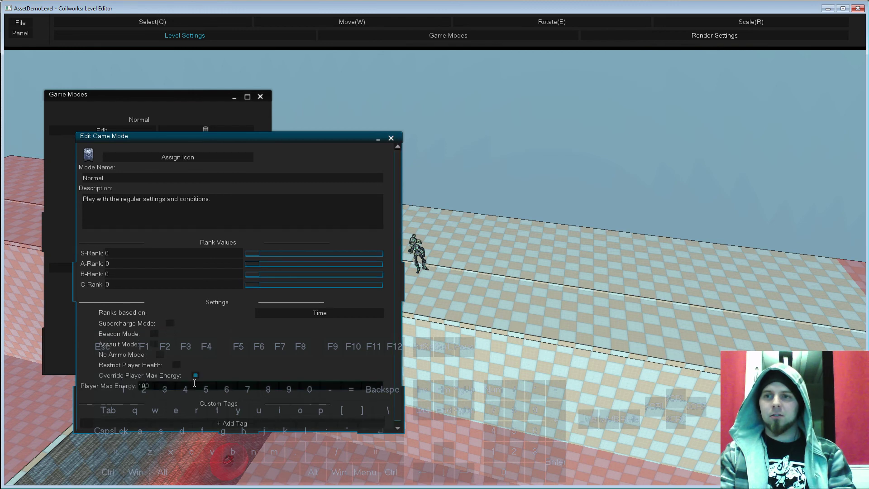
{"action": "left_click", "coordinate": [147, 385]}
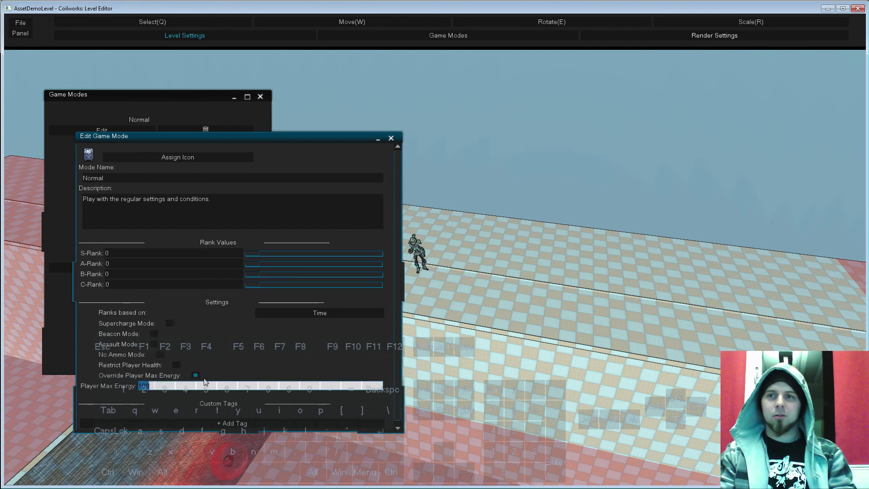
{"action": "left_click", "coordinate": [195, 376]}
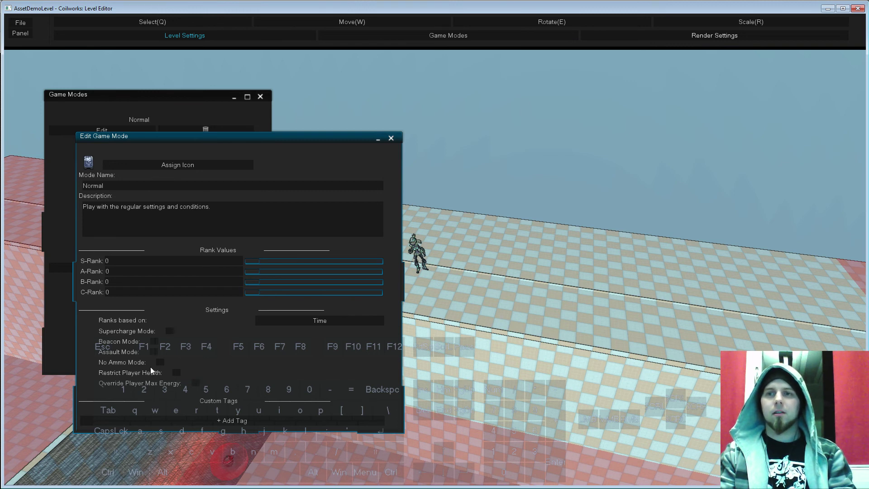
{"action": "left_click", "coordinate": [391, 138]}
{"action": "left_click", "coordinate": [261, 97]}
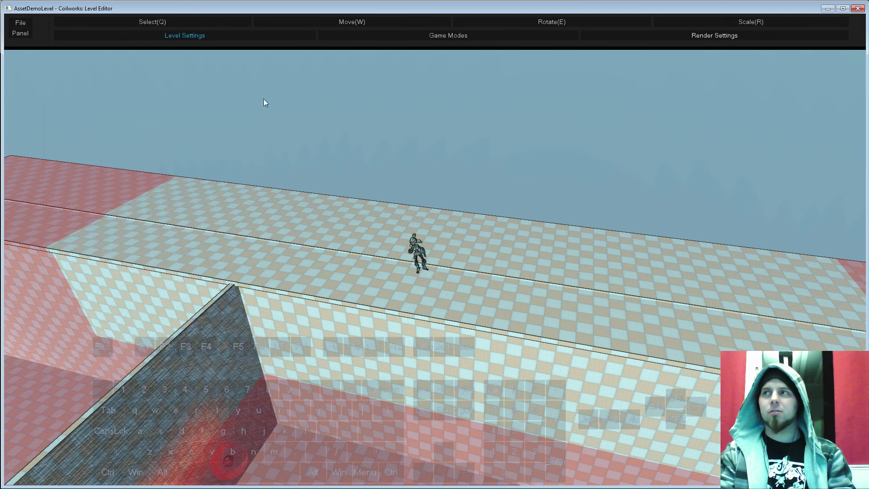
- Open the render settings, enlarge them to review the atmosphere, hatch and light pass options, and close them
{"action": "left_click", "coordinate": [715, 35]}
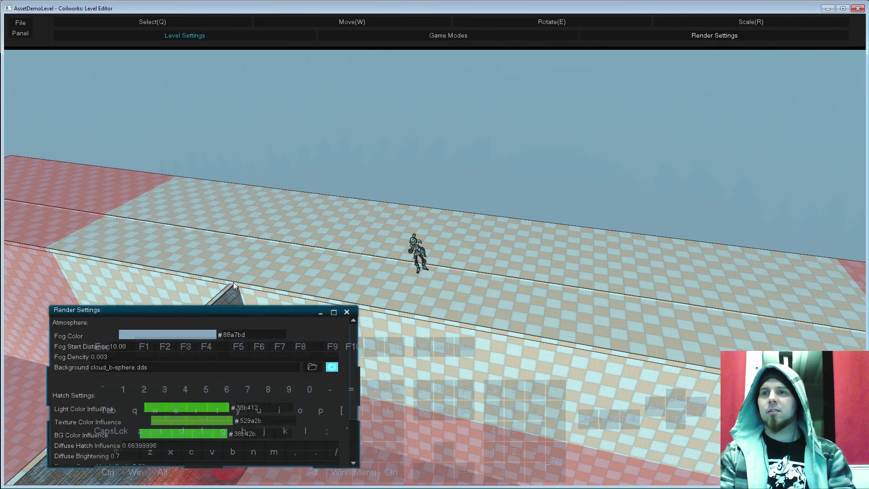
{"action": "left_click_drag", "start_coordinate": [219, 314], "coordinate": [204, 119]}
{"action": "left_click", "coordinate": [340, 269]}
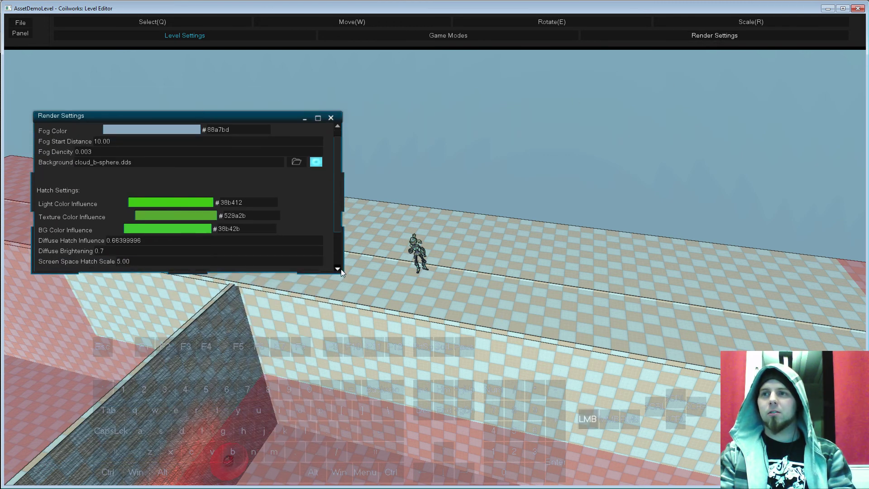
{"action": "left_click_drag", "start_coordinate": [344, 273], "coordinate": [357, 443]}
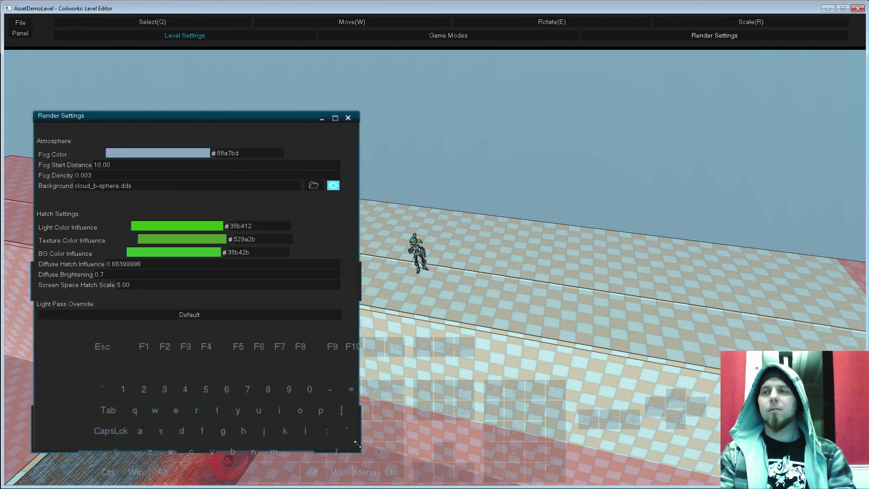
{"action": "left_click_drag", "start_coordinate": [359, 278], "coordinate": [352, 278]}
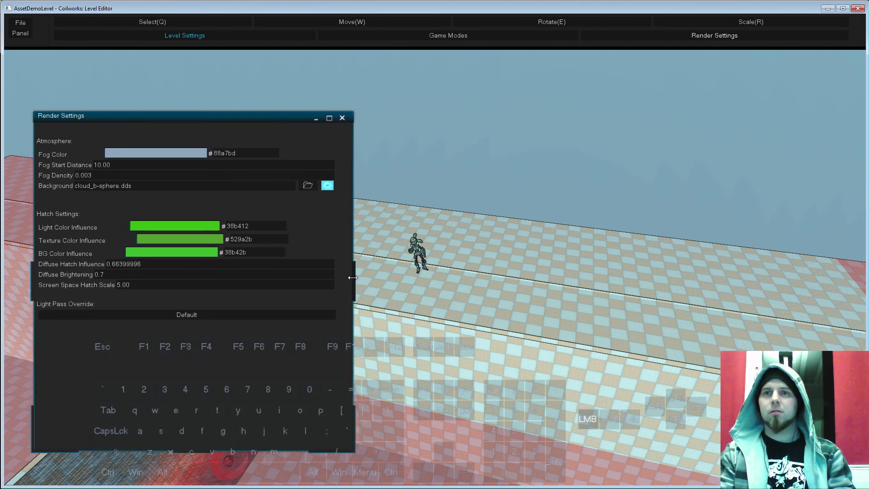
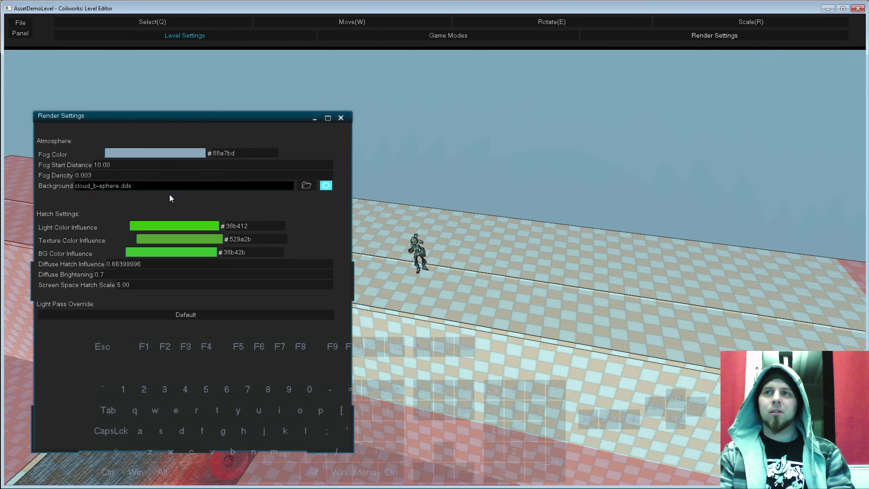
{"action": "left_click", "coordinate": [343, 119]}
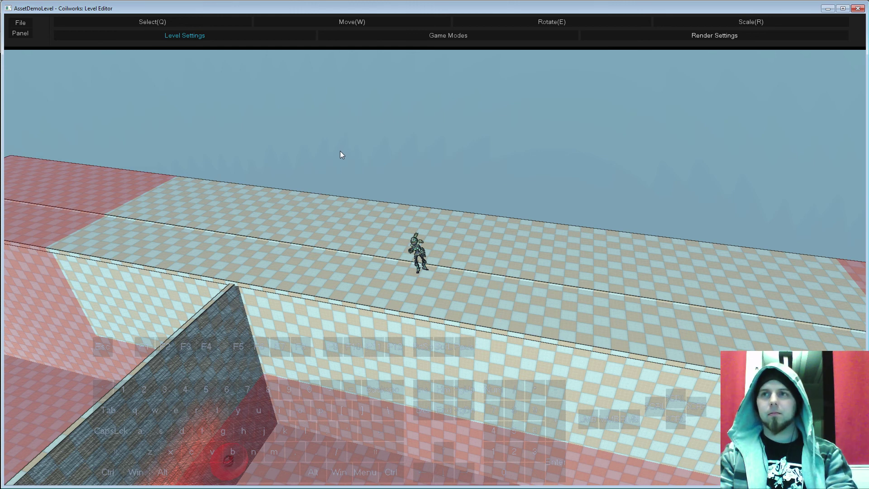
- Switch the editor from level settings back to asset editing with the Select tool
{"action": "left_click", "coordinate": [23, 34]}
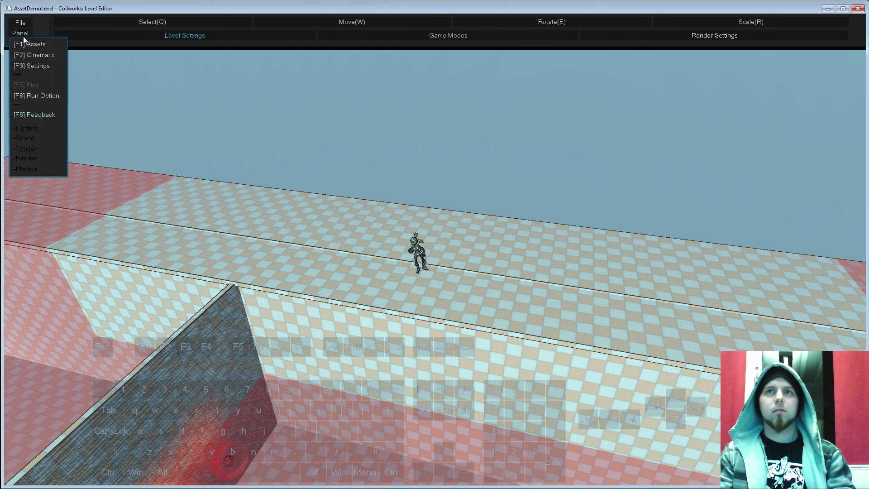
{"action": "left_click", "coordinate": [27, 43]}
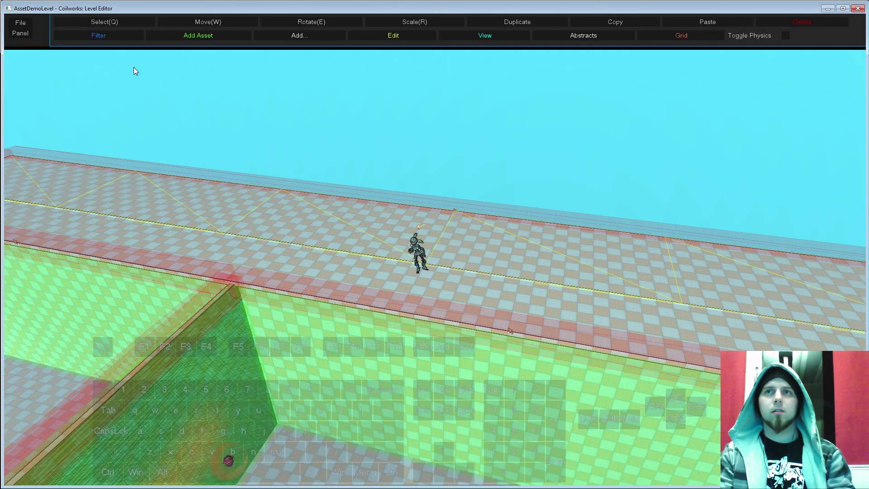
{"action": "left_click", "coordinate": [239, 124]}
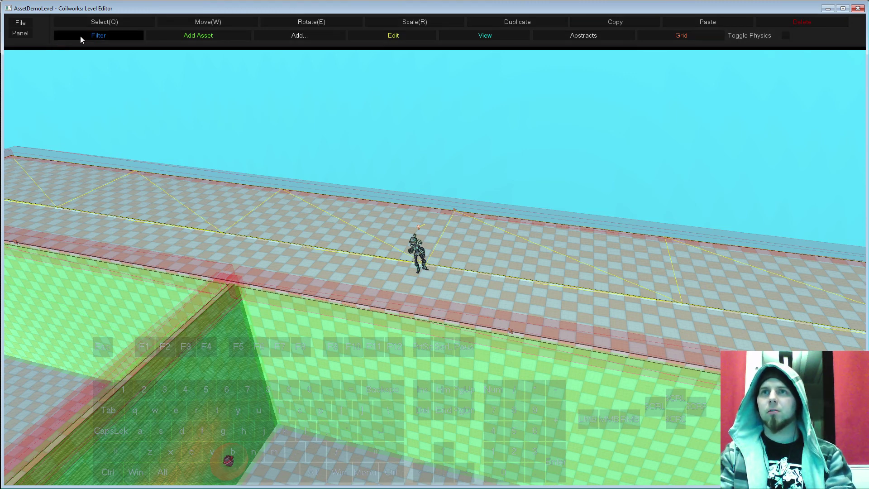
{"action": "left_click", "coordinate": [88, 21]}
{"action": "key", "text": "F2"}
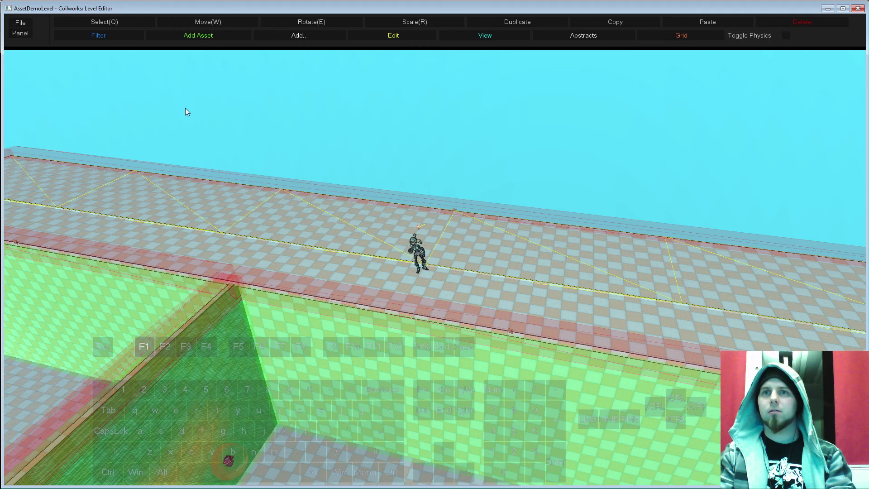
- Select the second weapon pickup on the low ledge, open its entity settings for inspection, and close them
{"action": "key", "text": "d"}
{"action": "right_click_drag", "start_coordinate": [290, 157], "coordinate": [248, 158]}
{"action": "key", "text": "w"}
{"action": "key", "text": "s"}
{"action": "key", "text": "d"}
{"action": "key", "text": "w"}
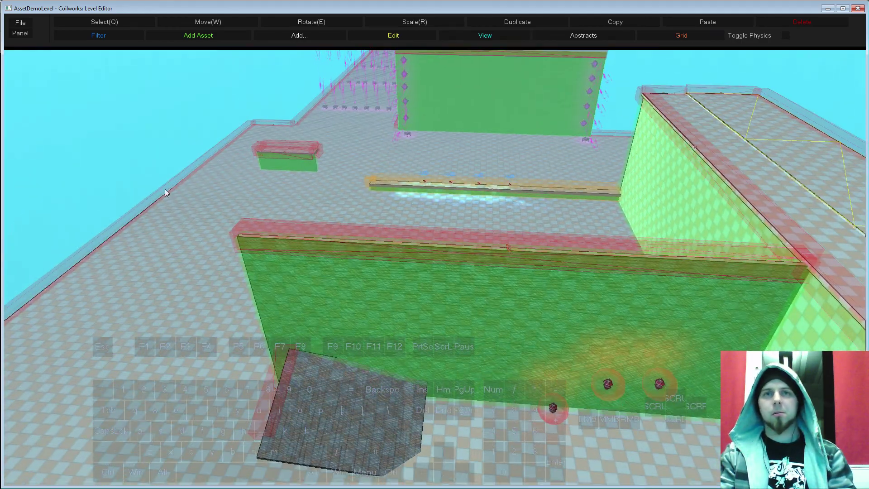
{"action": "mouse_move", "coordinate": [238, 217]}
{"action": "right_mouse_down"}
{"action": "mouse_move", "coordinate": [287, 217]}
{"action": "mouse_move", "coordinate": [253, 226]}
{"action": "mouse_move", "coordinate": [255, 219]}
{"action": "right_mouse_up"}
{"action": "key", "text": "w"}
{"action": "key", "text": "a"}
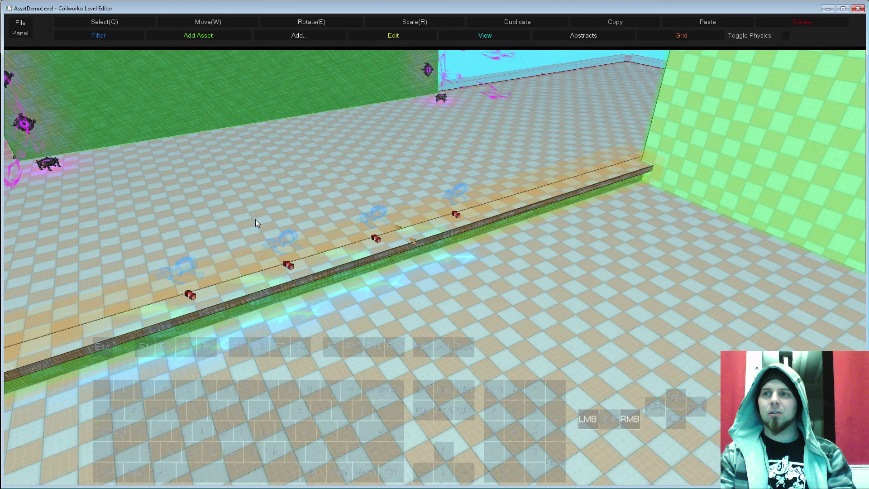
{"action": "left_click", "coordinate": [289, 266]}
{"action": "right_click", "coordinate": [289, 265]}
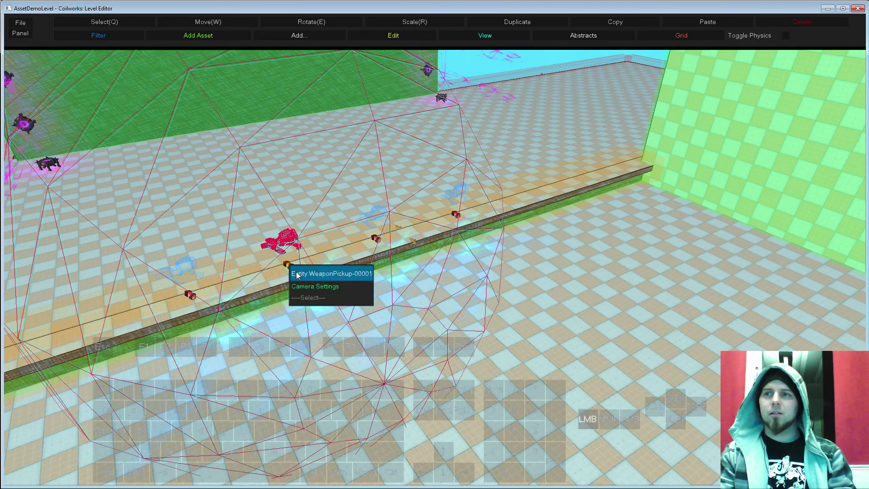
{"action": "left_click", "coordinate": [299, 273]}
{"action": "mouse_move", "coordinate": [265, 143]}
{"action": "left_mouse_down"}
{"action": "mouse_move", "coordinate": [267, 328]}
{"action": "mouse_move", "coordinate": [280, 215]}
{"action": "mouse_move", "coordinate": [272, 136]}
{"action": "left_mouse_up"}
{"action": "left_click", "coordinate": [259, 91]}
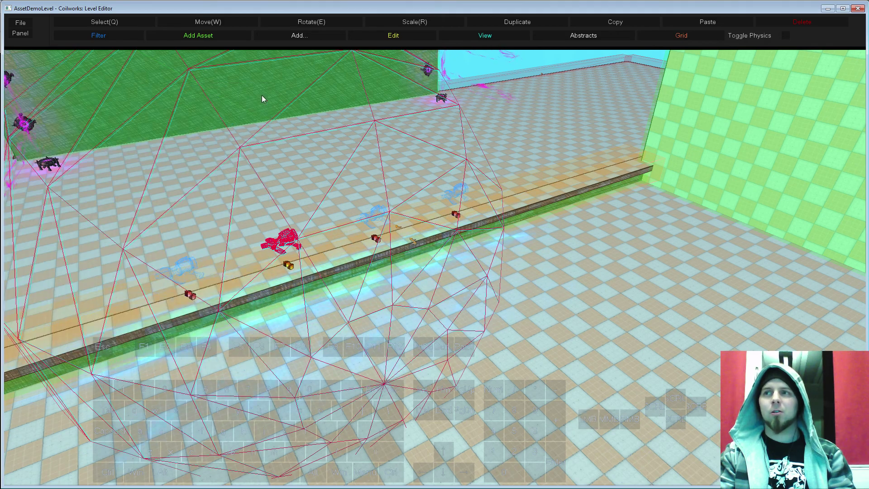
- Examine the weapon pickup ledge and the surrounding walls and traps from several angles
{"action": "right_click_drag", "start_coordinate": [436, 305], "coordinate": [439, 302]}
{"action": "key", "text": "s"}
{"action": "key", "text": "w"}
{"action": "key", "text": "a"}
{"action": "key", "text": "s"}
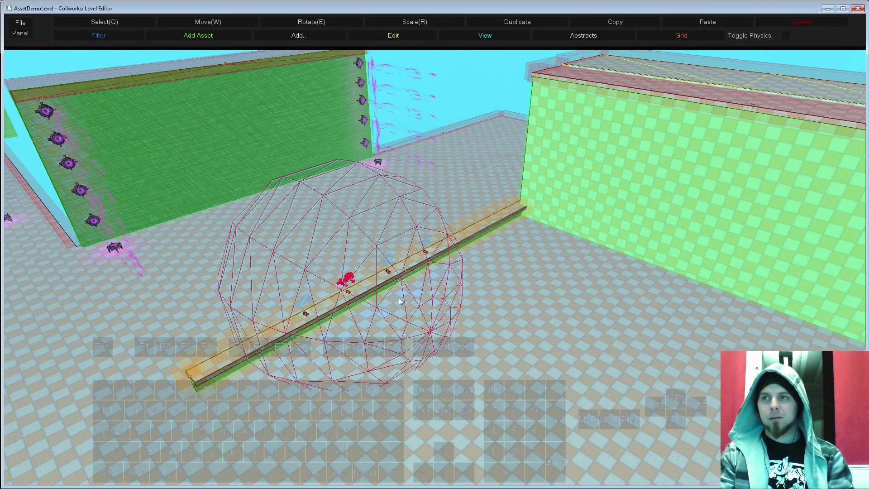
{"action": "right_click_drag", "start_coordinate": [496, 372], "coordinate": [490, 370]}
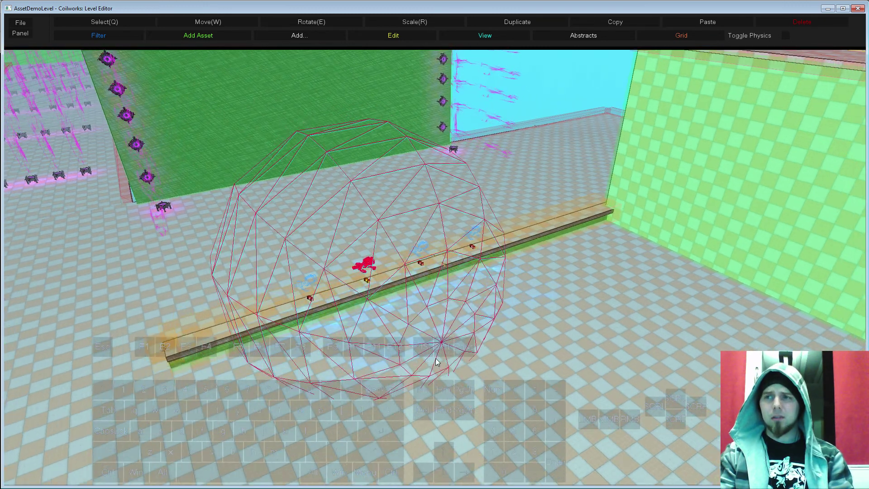
{"action": "key", "text": "e"}
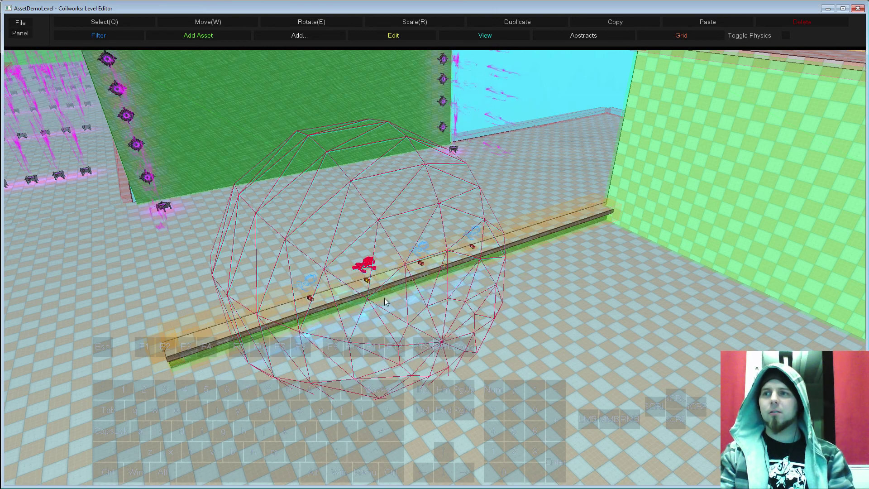
{"action": "right_click_drag", "start_coordinate": [384, 298], "coordinate": [418, 290]}
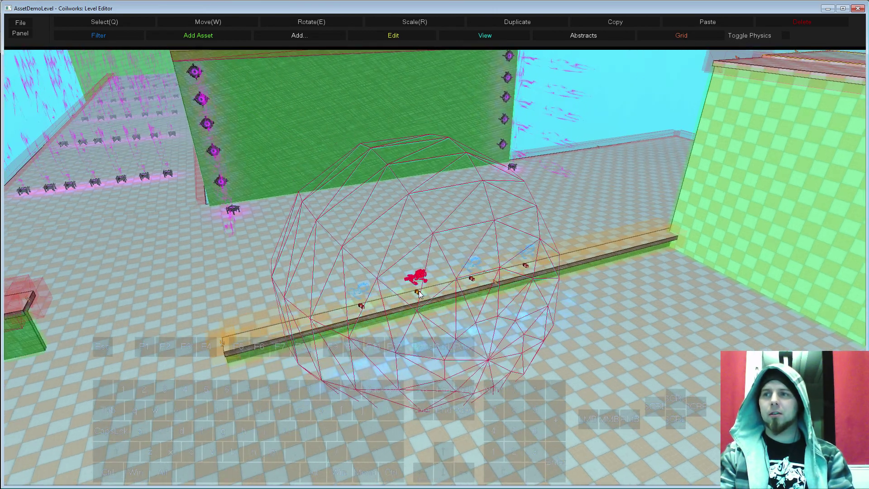
{"action": "right_click_drag", "start_coordinate": [419, 293], "coordinate": [474, 340]}
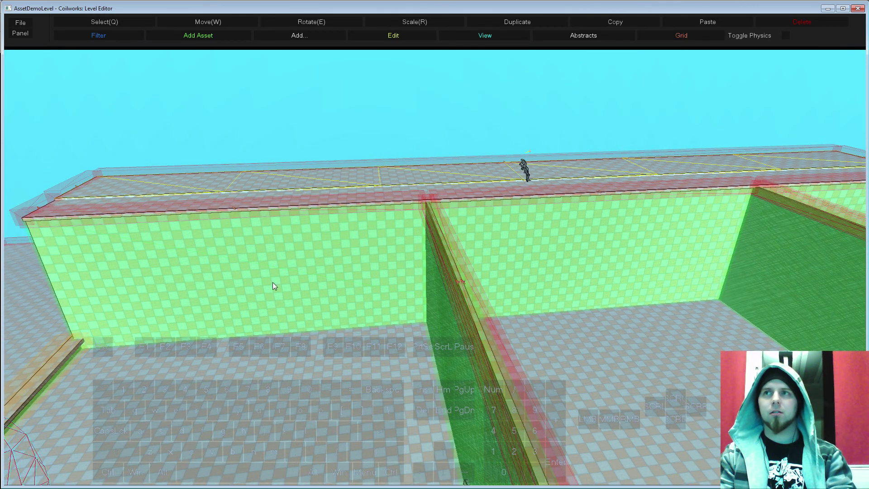
- Try the Move tool on the weapon pickups along the low ledge and finish by selecting the floor
{"action": "left_click", "coordinate": [196, 23]}
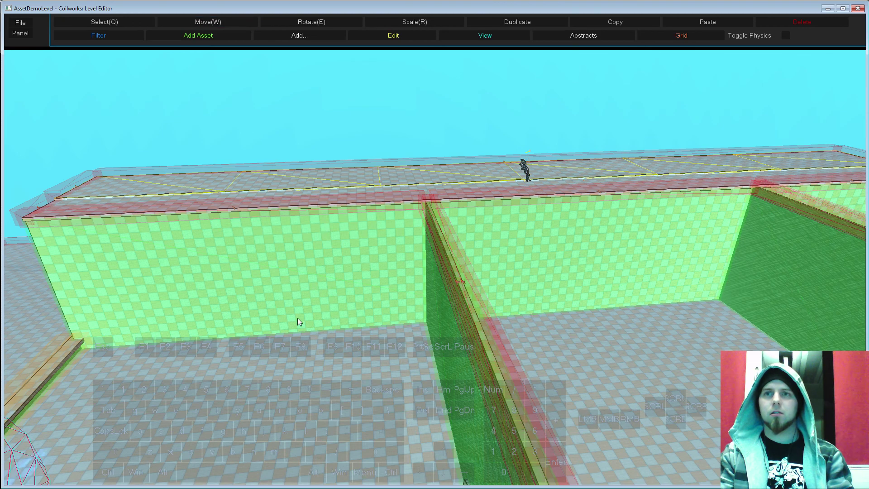
{"action": "mouse_move", "coordinate": [298, 318]}
{"action": "right_mouse_down"}
{"action": "mouse_move", "coordinate": [280, 330]}
{"action": "mouse_move", "coordinate": [284, 322]}
{"action": "right_mouse_up"}
{"action": "left_click", "coordinate": [285, 181]}
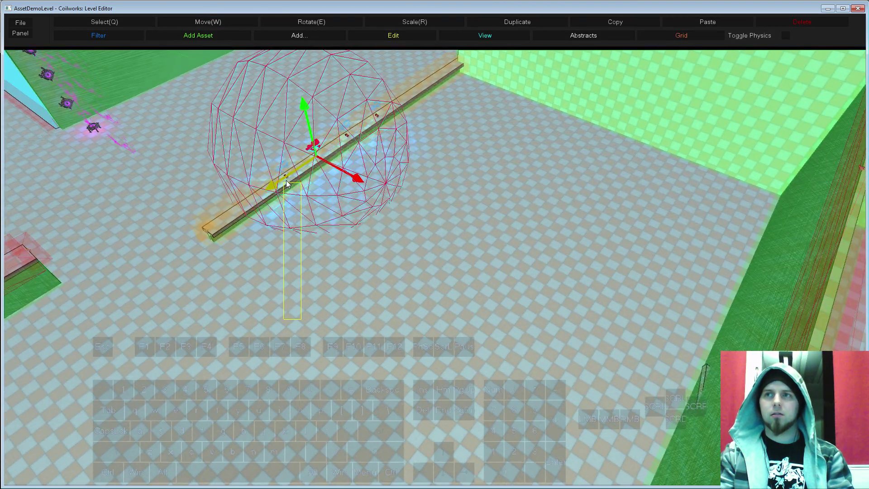
{"action": "left_click", "coordinate": [275, 183]}
{"action": "left_click", "coordinate": [311, 236]}
{"action": "key", "text": "q"}
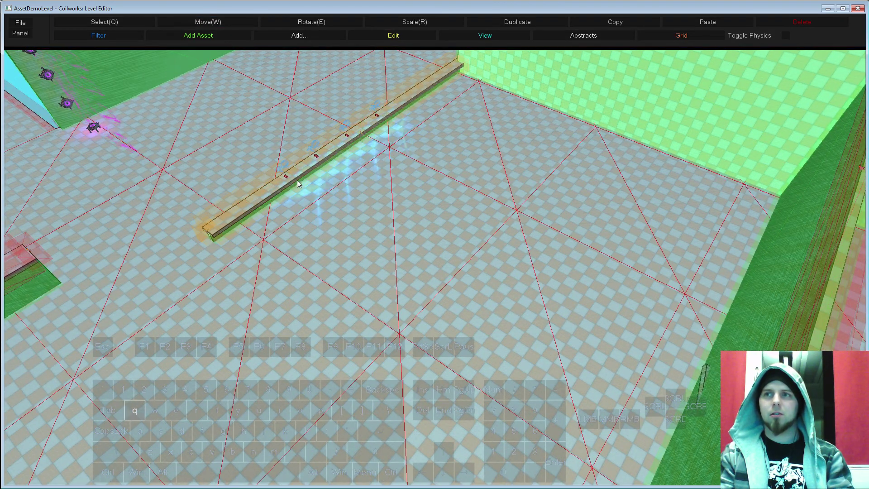
{"action": "left_click", "coordinate": [290, 178]}
{"action": "key", "text": "w"}
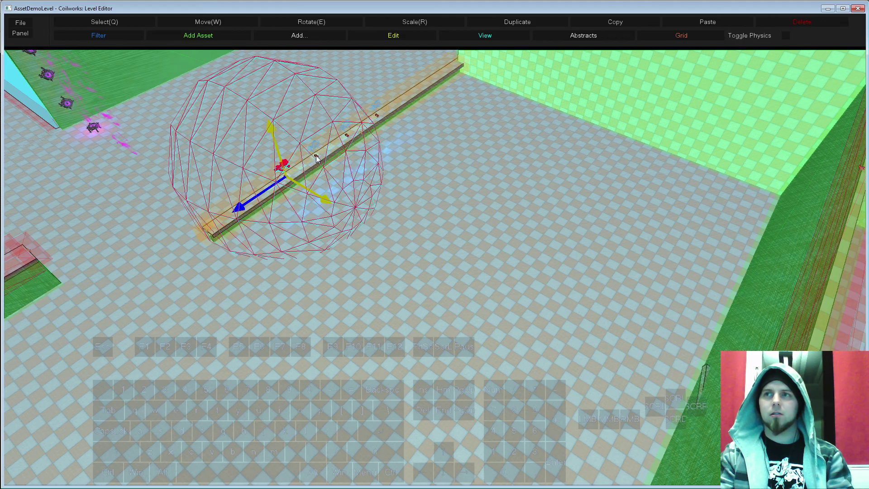
{"action": "right_click_drag", "start_coordinate": [366, 208], "coordinate": [414, 259]}
{"action": "left_click", "coordinate": [426, 281]}
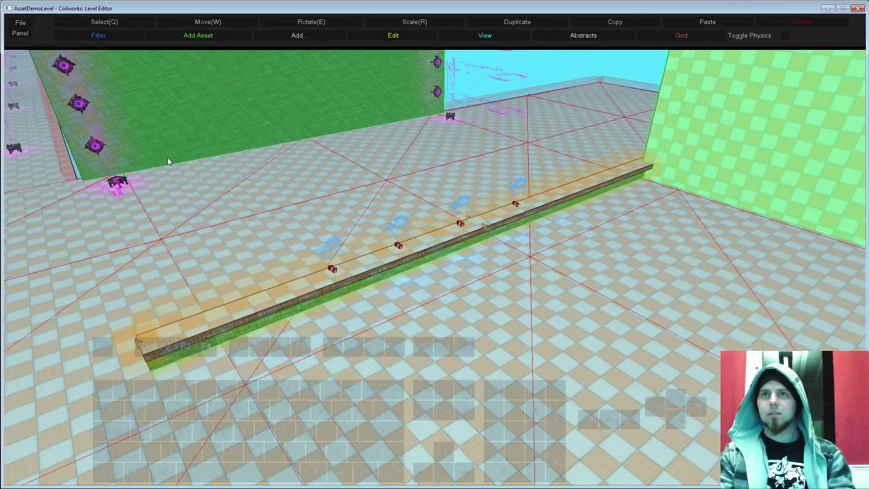
- Close the level editor without saving the changes, switch to Steam and launch Cloudbuilt's Level Editor again
{"action": "left_click", "coordinate": [861, 10]}
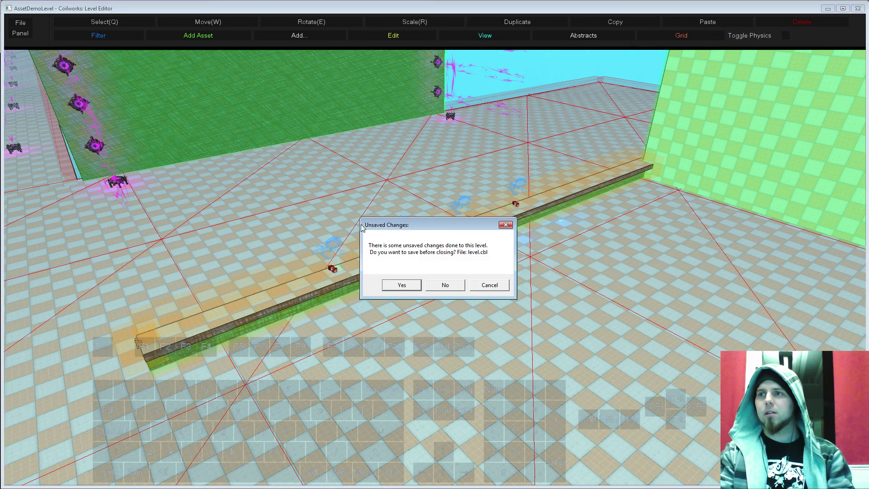
{"action": "left_click", "coordinate": [445, 286]}
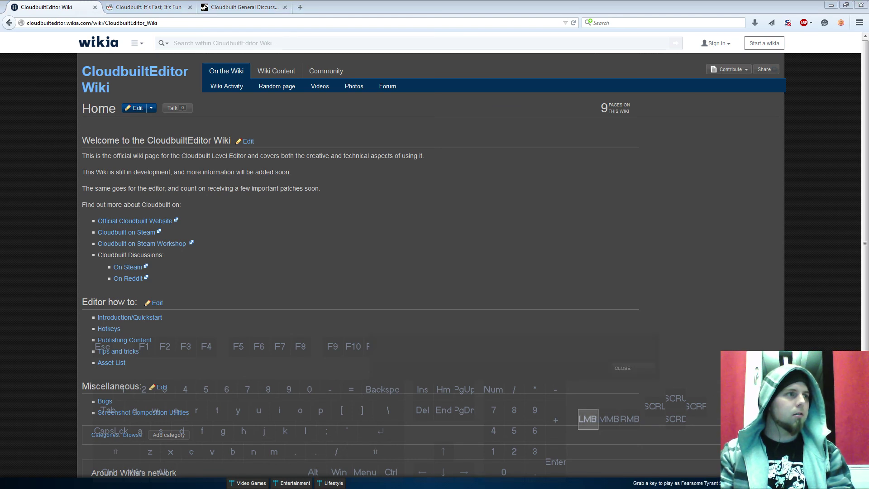
{"action": "key", "text": "alt+Tab"}
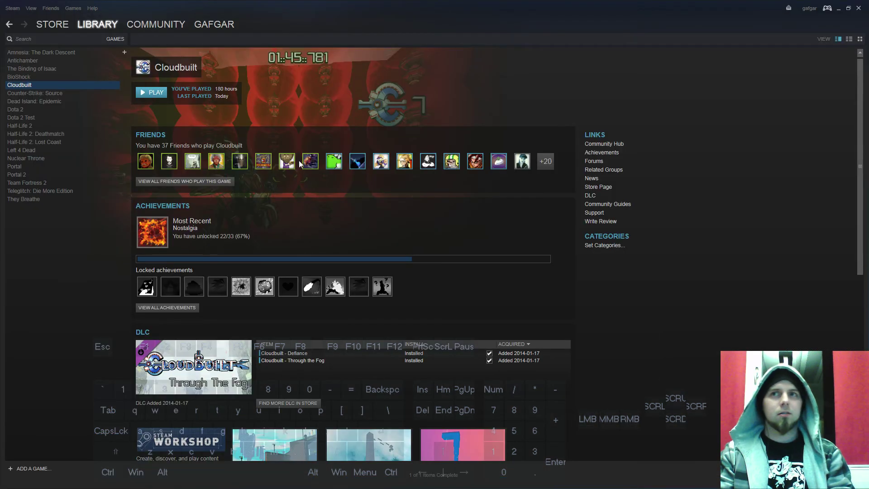
{"action": "key", "text": "Return"}
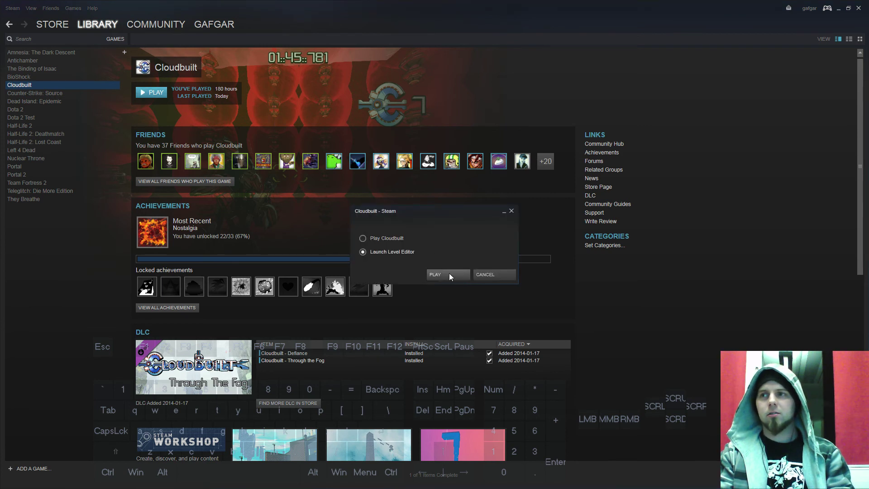
{"action": "left_click", "coordinate": [449, 274]}
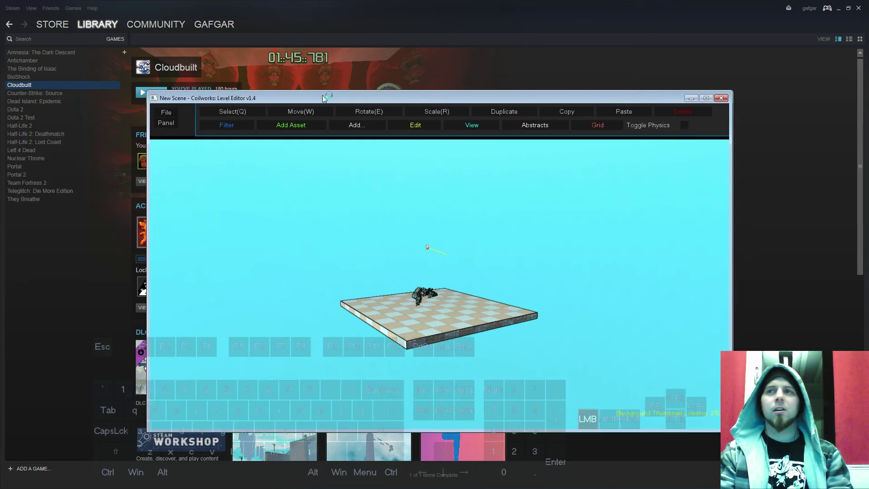
- Maximize the relaunched editor window and frame the new scene's starting platform and player character
{"action": "left_click_drag", "start_coordinate": [324, 61], "coordinate": [394, 0]}
{"action": "key", "text": "w"}
{"action": "right_click_drag", "start_coordinate": [265, 210], "coordinate": [273, 193]}
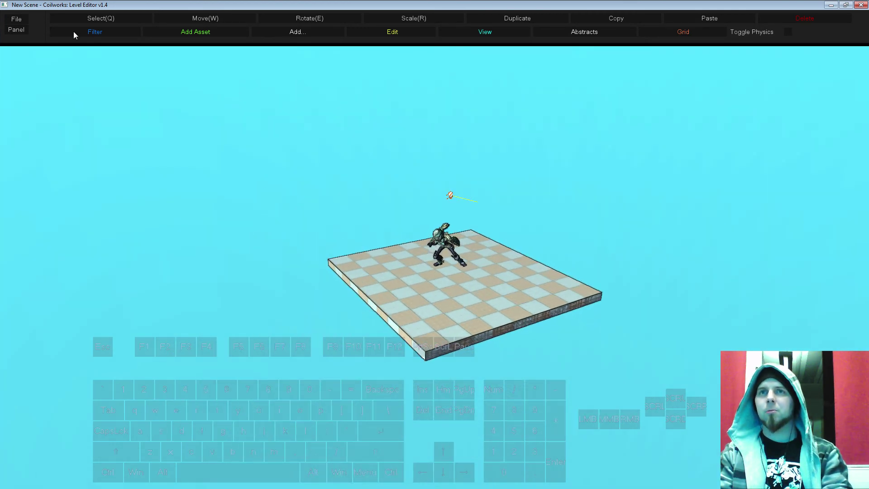
- Open the saved AssetDemoLevel scene
{"action": "left_click", "coordinate": [16, 21]}
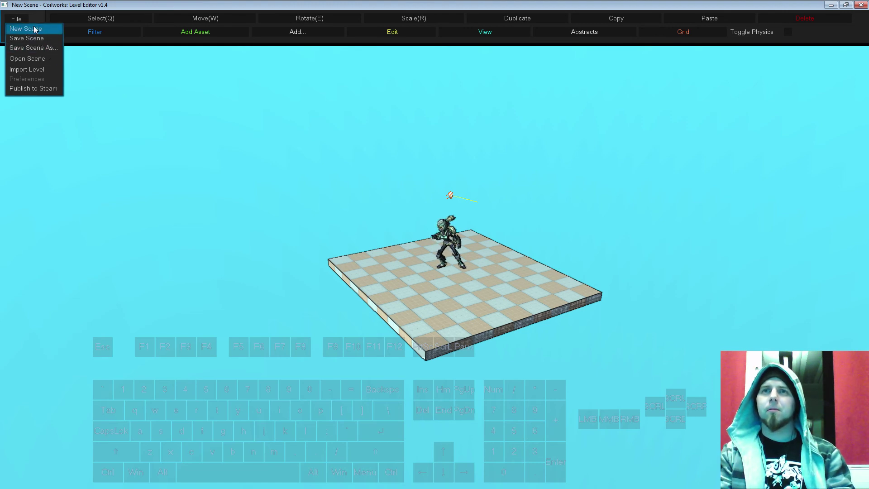
{"action": "left_click", "coordinate": [29, 60]}
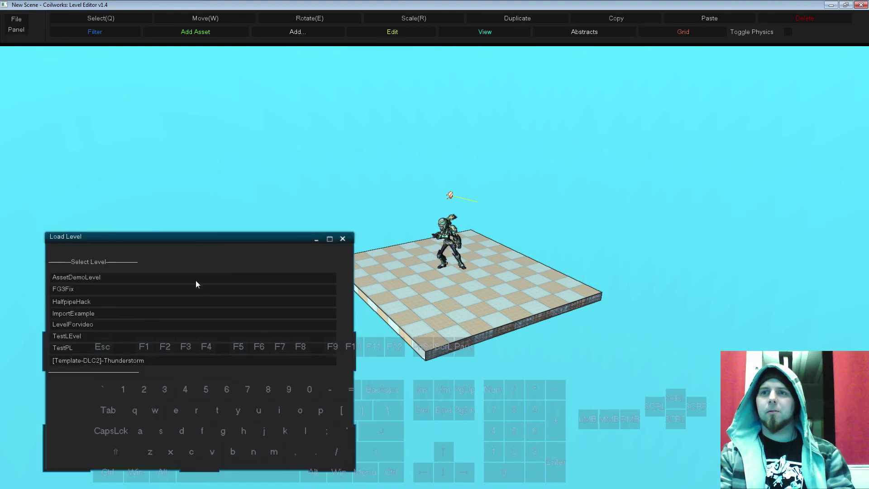
{"action": "left_click", "coordinate": [96, 281]}
- Review the properties of the third weapon pickup along the low ledge, including its custom bullet settings
{"action": "right_click_drag", "start_coordinate": [547, 295], "coordinate": [380, 190]}
{"action": "key", "text": "w"}
{"action": "left_click", "coordinate": [380, 190]}
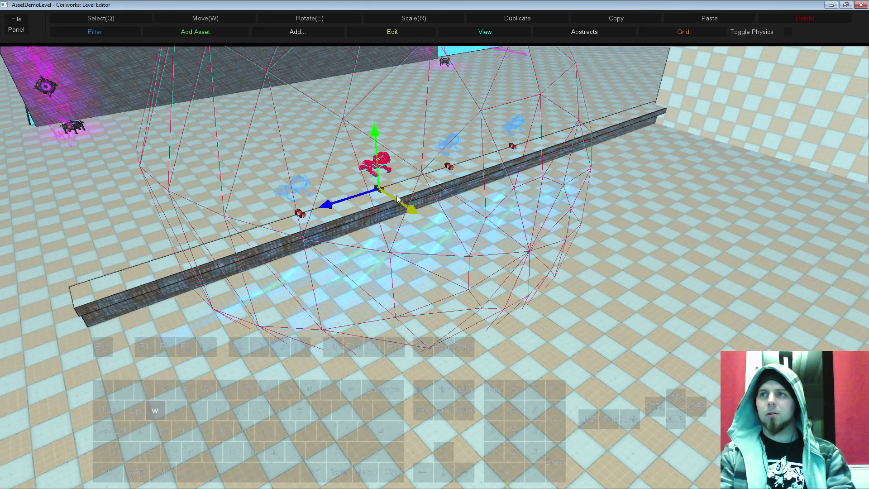
{"action": "left_click", "coordinate": [449, 167]}
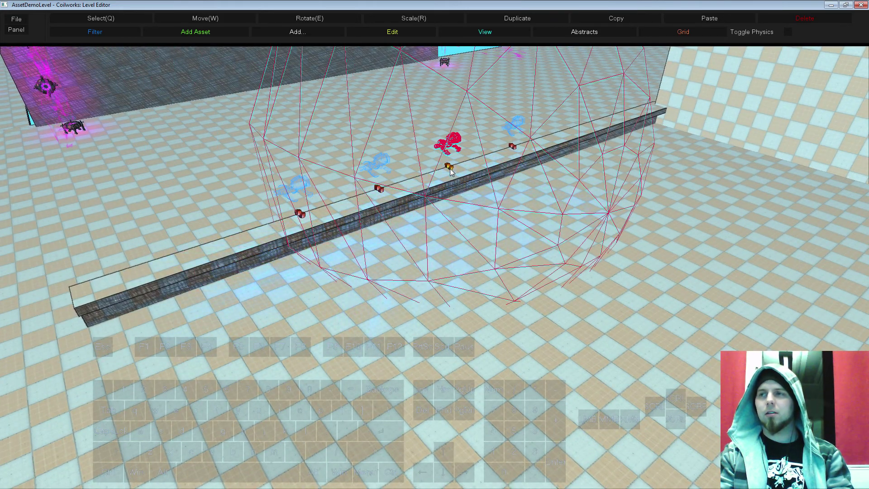
{"action": "right_click", "coordinate": [450, 171]}
{"action": "left_click", "coordinate": [471, 176]}
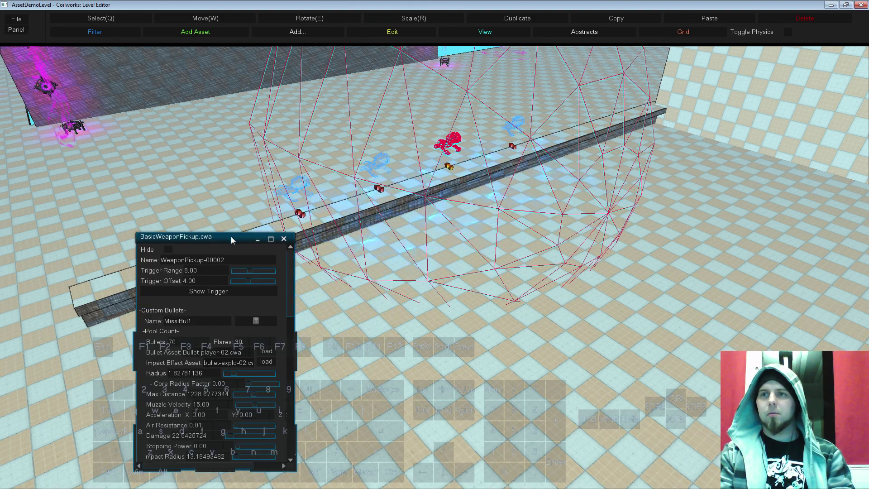
{"action": "left_click_drag", "start_coordinate": [231, 236], "coordinate": [139, 200]}
{"action": "left_click", "coordinate": [190, 201]}
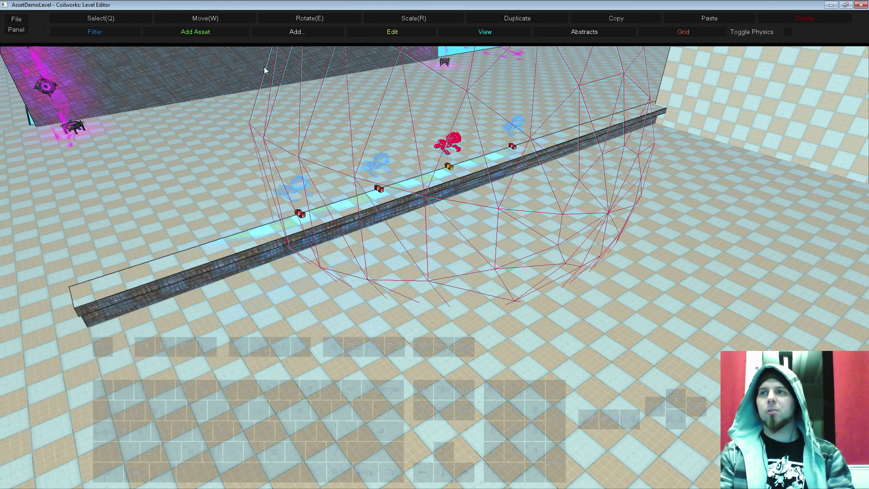
- Find BasicWeaponPickup.cwa with the asset filter "wea" and place one at the empty near end of the low ledge
{"action": "left_click", "coordinate": [212, 32]}
{"action": "type", "text": "s"}
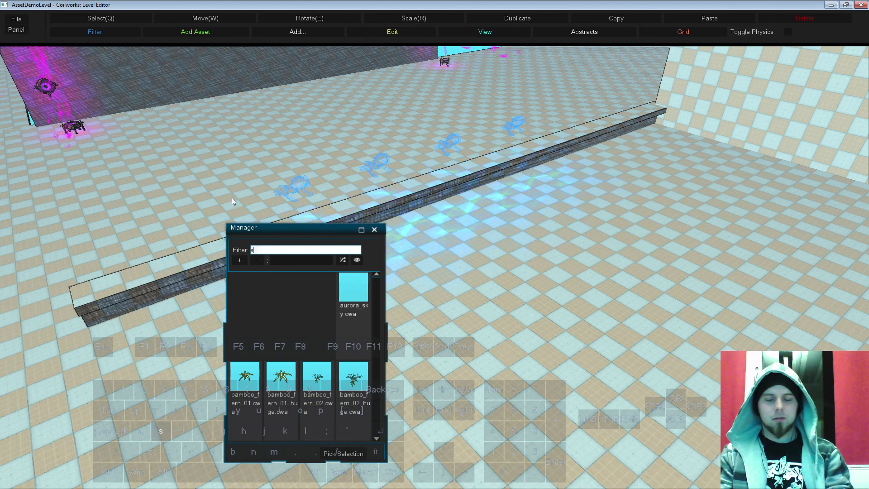
{"action": "type", "text": "we"}
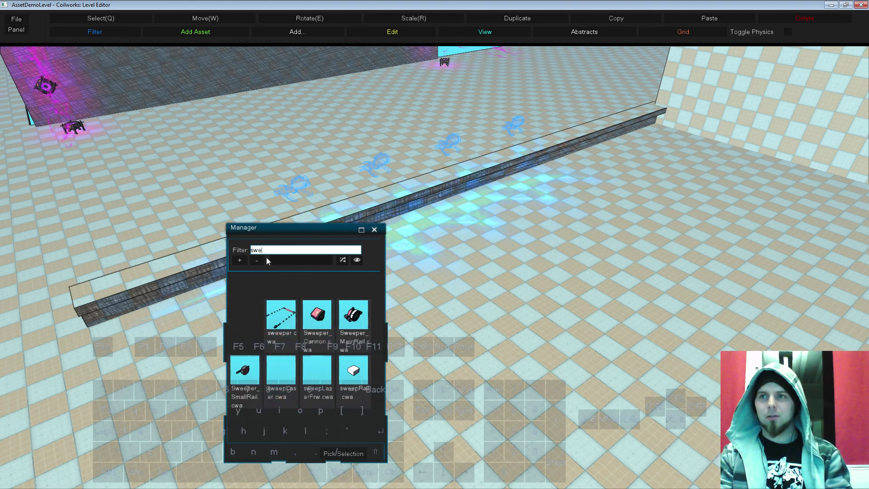
{"action": "key", "text": "BackSpace"}
{"action": "key", "text": "BackSpace"}
{"action": "key", "text": "BackSpace"}
{"action": "type", "text": "wea"}
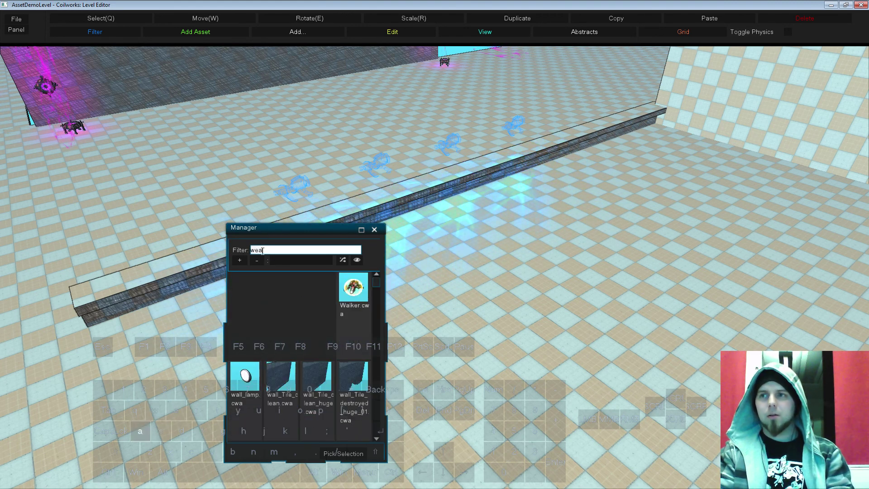
{"action": "left_click", "coordinate": [353, 317]}
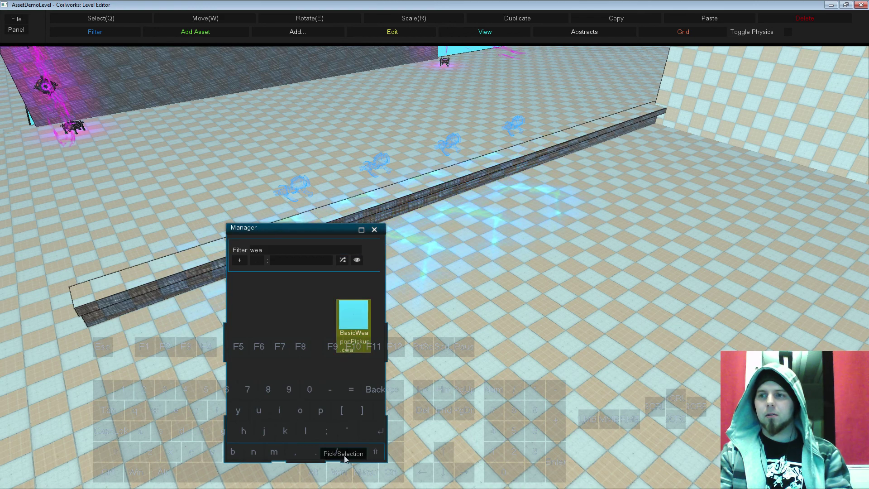
{"action": "left_click", "coordinate": [343, 454]}
{"action": "left_click", "coordinate": [217, 248]}
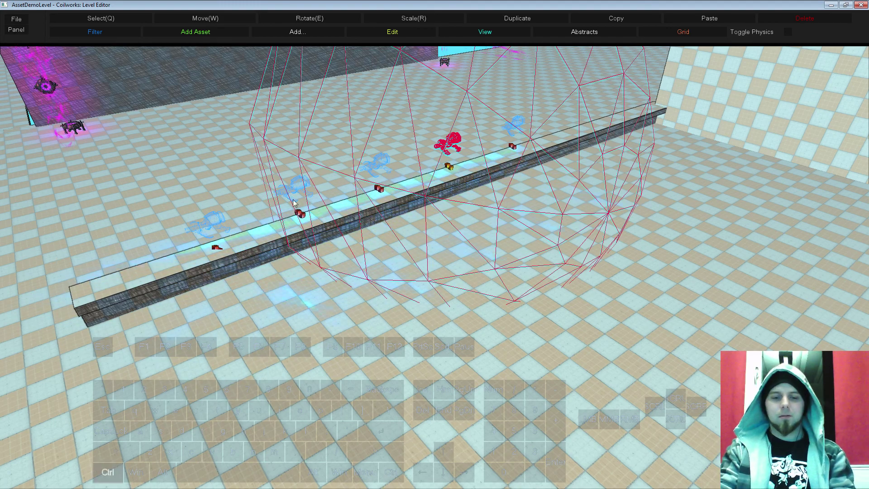
- Playtest the level briefly, running toward the row of weapon pickups, and return to the editor
{"action": "key", "text": "ctrl+p"}
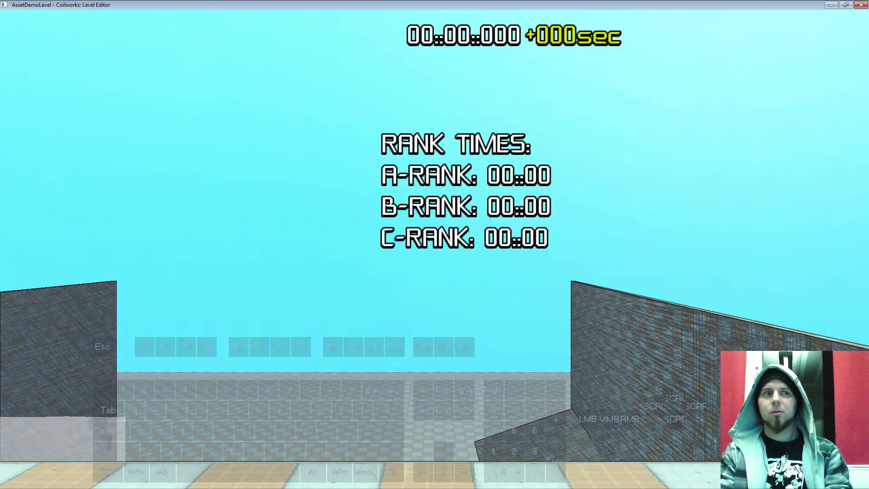
{"action": "key", "text": "w"}
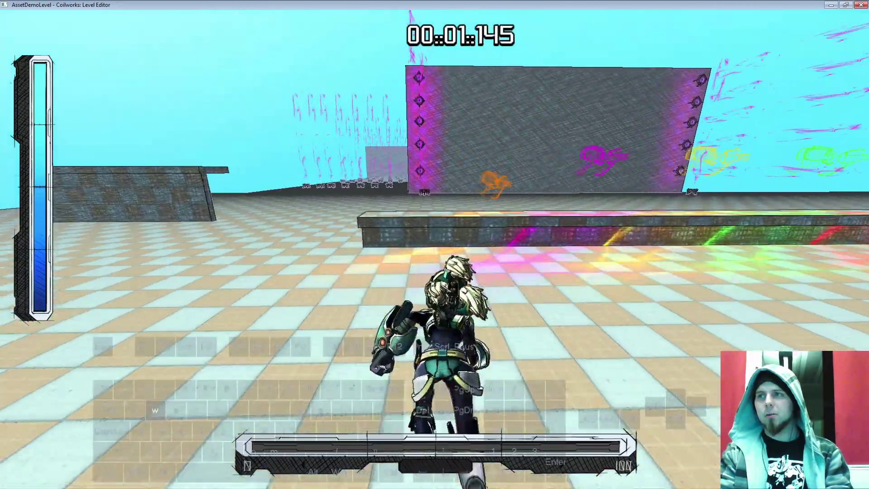
{"action": "key", "text": "s"}
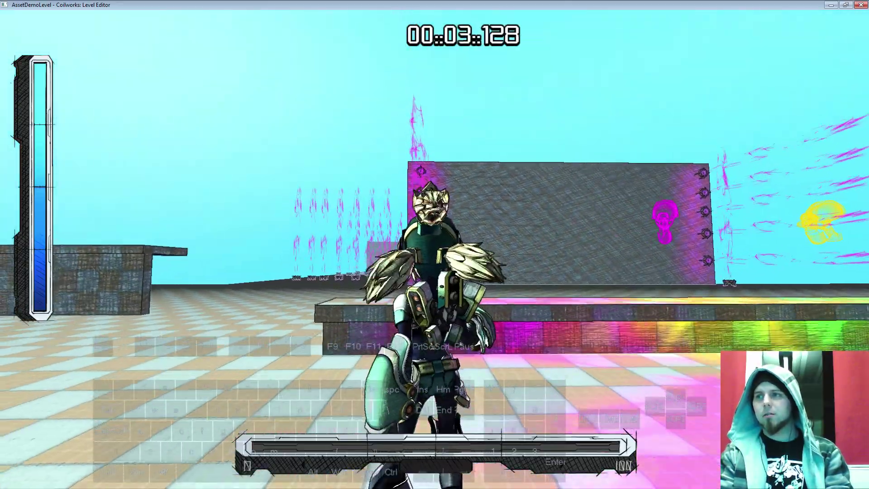
{"action": "key", "text": "Escape"}
- Turn off Ghost Mode in the player character's properties
{"action": "key", "text": "w"}
{"action": "key", "text": "d"}
{"action": "mouse_move", "coordinate": [475, 316]}
{"action": "right_mouse_down"}
{"action": "mouse_move", "coordinate": [528, 292]}
{"action": "mouse_move", "coordinate": [480, 327]}
{"action": "right_mouse_up"}
{"action": "left_click", "coordinate": [458, 318]}
{"action": "left_click", "coordinate": [464, 321]}
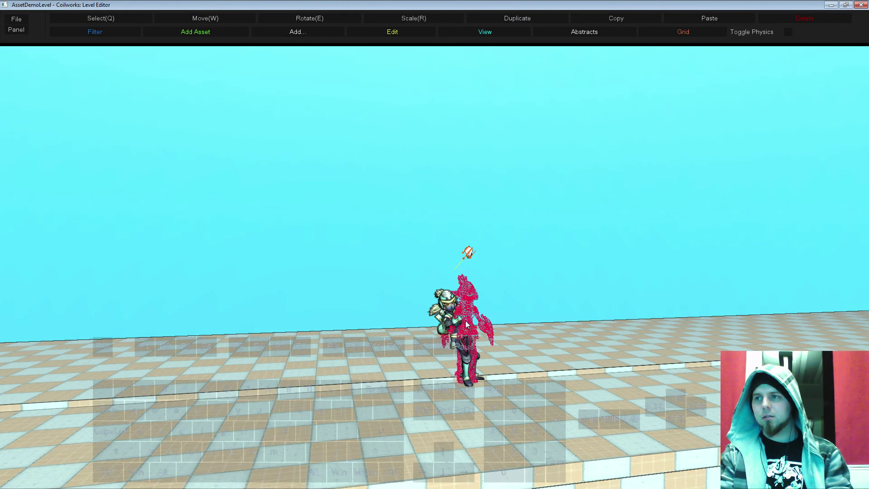
{"action": "right_click", "coordinate": [465, 320]}
{"action": "left_click", "coordinate": [484, 329]}
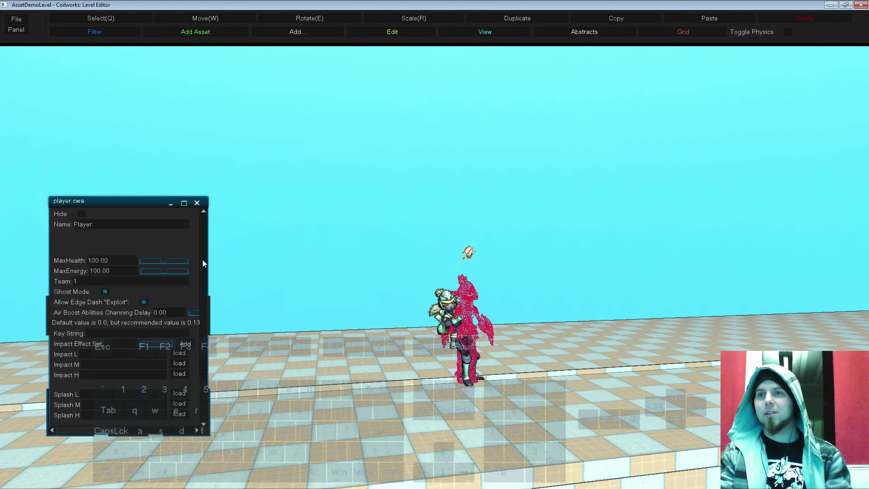
{"action": "left_click_drag", "start_coordinate": [202, 259], "coordinate": [200, 277]}
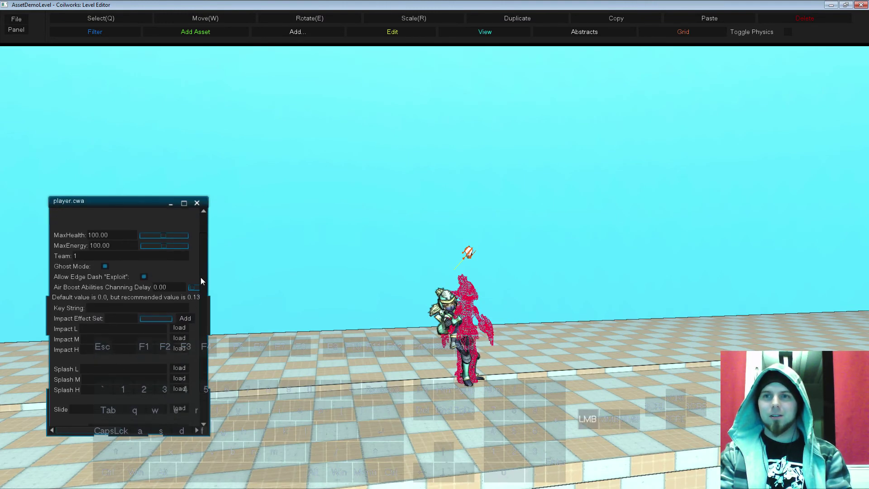
{"action": "left_click", "coordinate": [105, 266]}
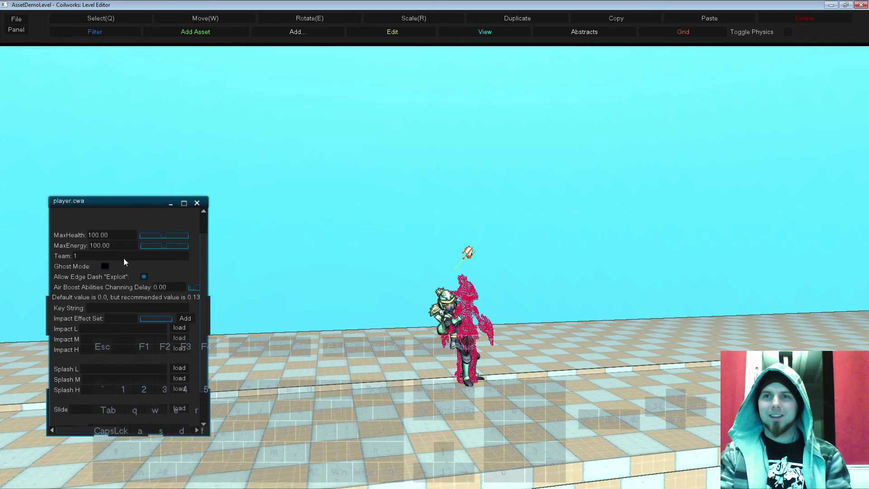
{"action": "left_click", "coordinate": [198, 203]}
- Save the AssetDemoLevel scene
{"action": "key", "text": "a"}
{"action": "right_click_drag", "start_coordinate": [333, 276], "coordinate": [319, 295]}
{"action": "key", "text": "ctrl+s"}
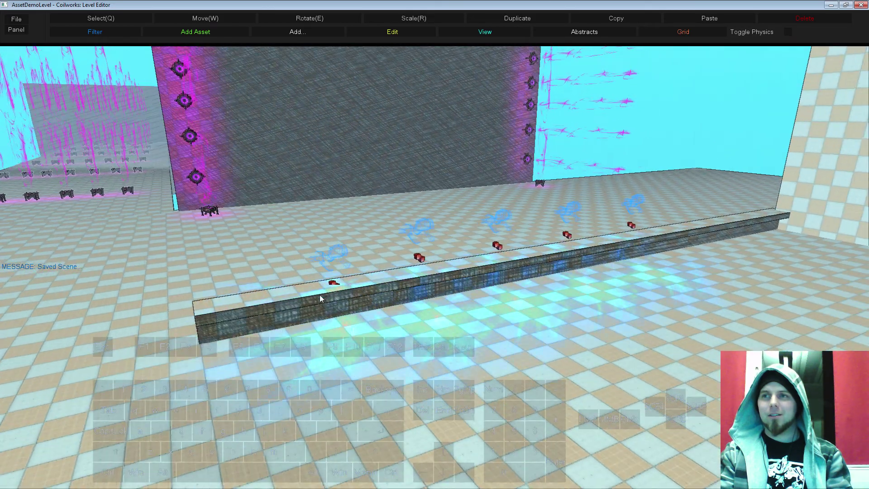
- Review the properties of the newly placed weapon pickup at the near end of the ledge
{"action": "left_click", "coordinate": [320, 298]}
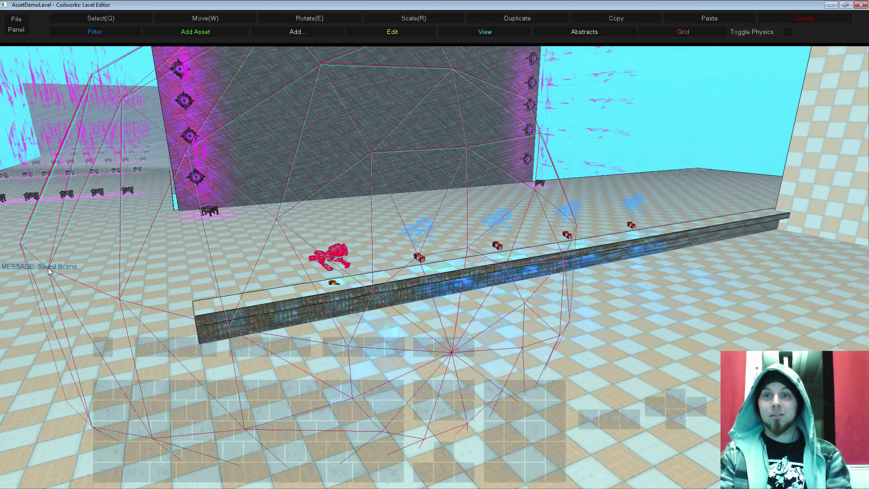
{"action": "mouse_move", "coordinate": [345, 317]}
{"action": "right_mouse_down"}
{"action": "mouse_move", "coordinate": [358, 337]}
{"action": "mouse_move", "coordinate": [352, 323]}
{"action": "right_mouse_up"}
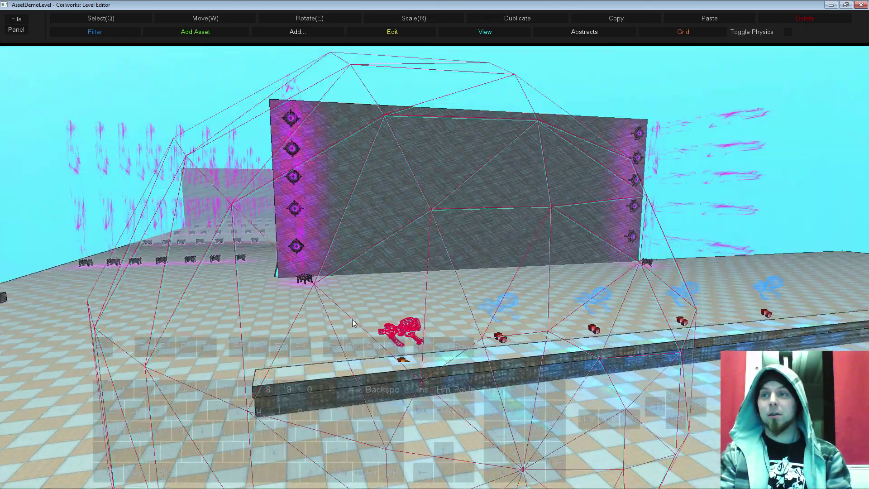
{"action": "right_click", "coordinate": [410, 335]}
{"action": "left_click", "coordinate": [430, 342]}
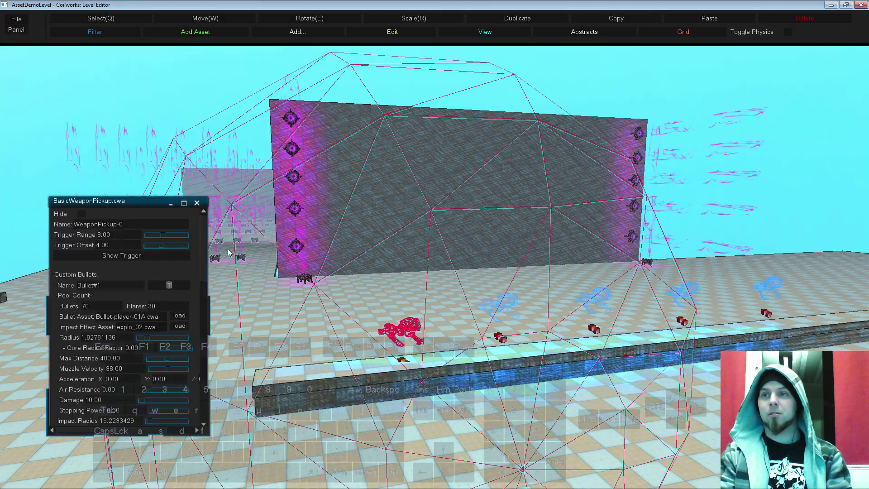
{"action": "left_click", "coordinate": [197, 203]}
- Playtest the level again, collect the first, orange weapon pickup and fire it toward the traps
{"action": "key", "text": "F5"}
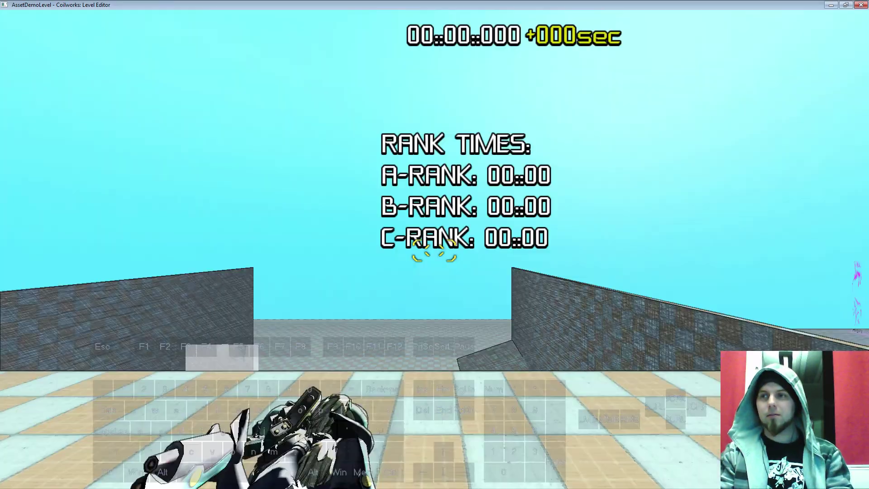
{"action": "key", "text": "w"}
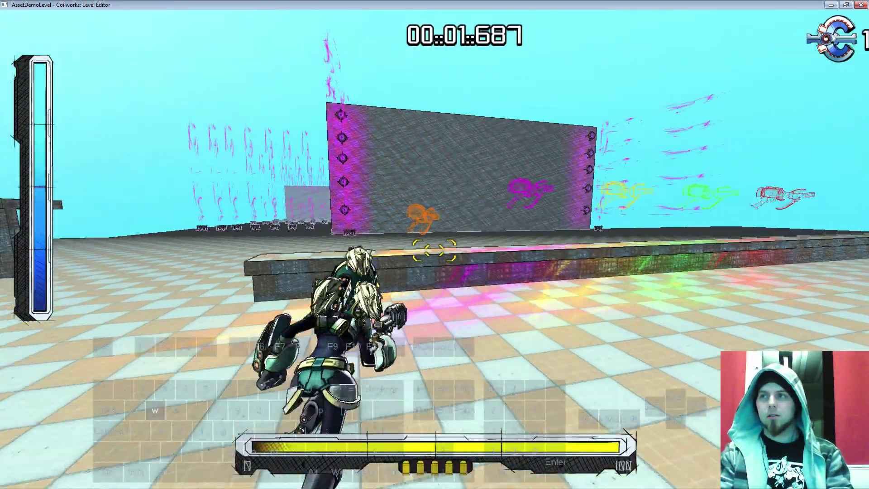
{"action": "key", "text": "space"}
{"action": "key", "text": "s"}
{"action": "left_click", "coordinate": [435, 250]}
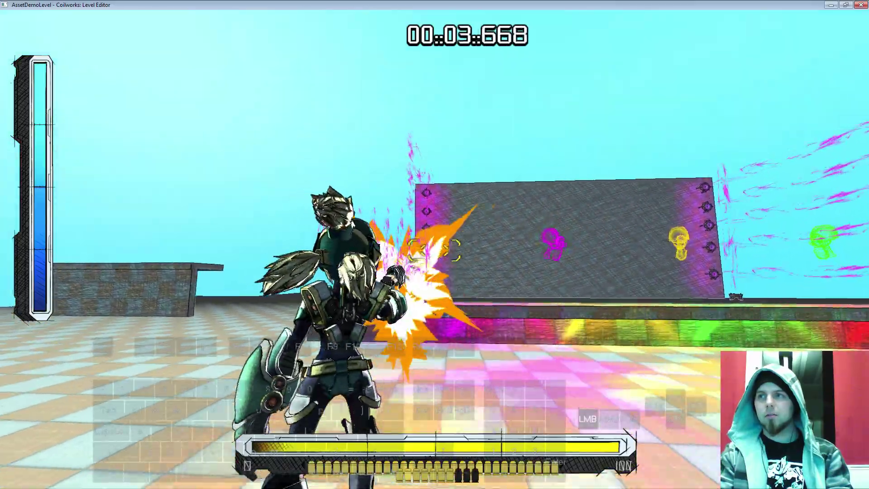
{"action": "left_click_drag", "start_coordinate": [434, 251], "coordinate": [435, 250]}
- Reload, collect the purple weapon pickup on the ledge and fire it at the traps around the dark wall
{"action": "key", "text": "d"}
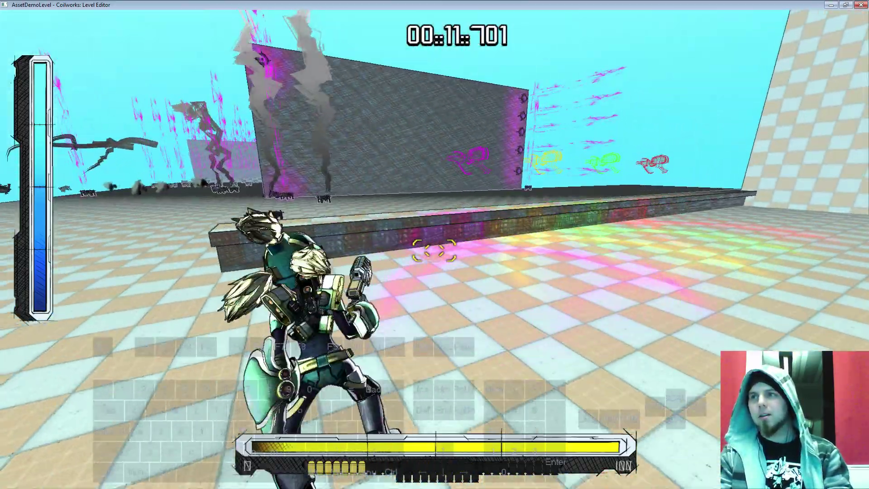
{"action": "key", "text": "r"}
{"action": "key", "text": "w"}
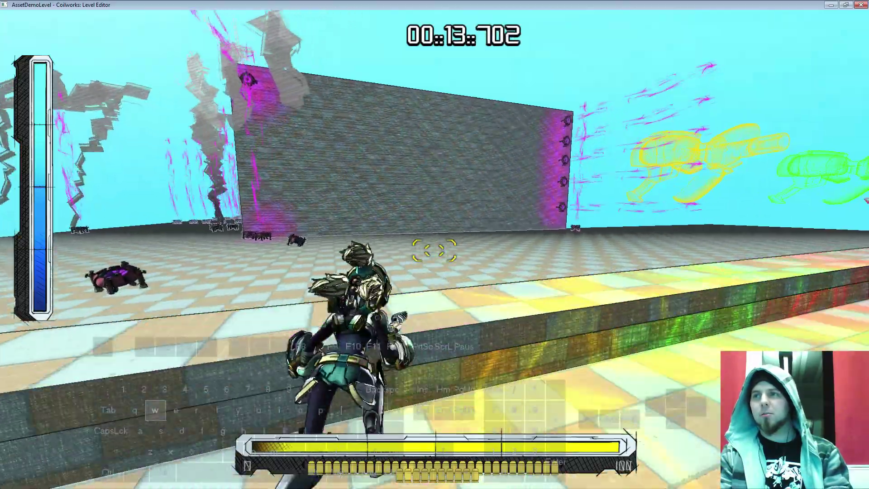
{"action": "key", "text": "s"}
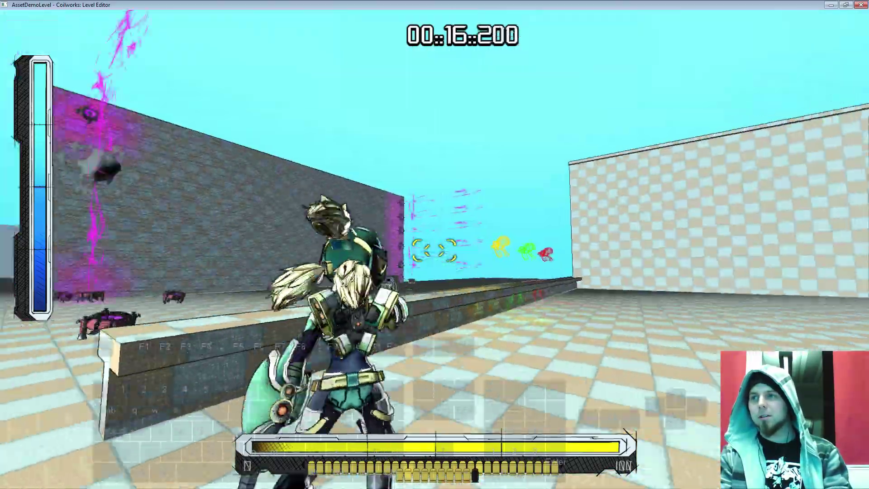
{"action": "left_click", "coordinate": [434, 251]}
{"action": "left_click", "coordinate": [435, 250]}
{"action": "left_click", "coordinate": [434, 250]}
{"action": "left_click", "coordinate": [434, 250]}
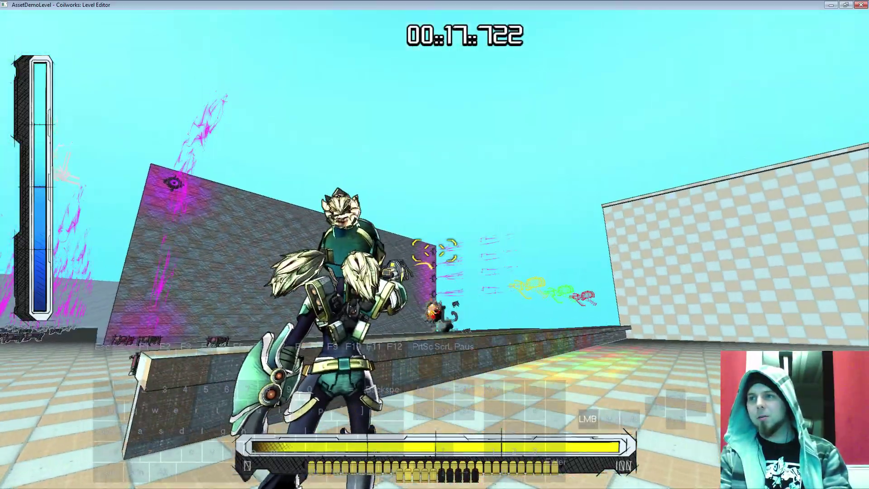
{"action": "left_click", "coordinate": [435, 250]}
{"action": "left_click", "coordinate": [434, 250]}
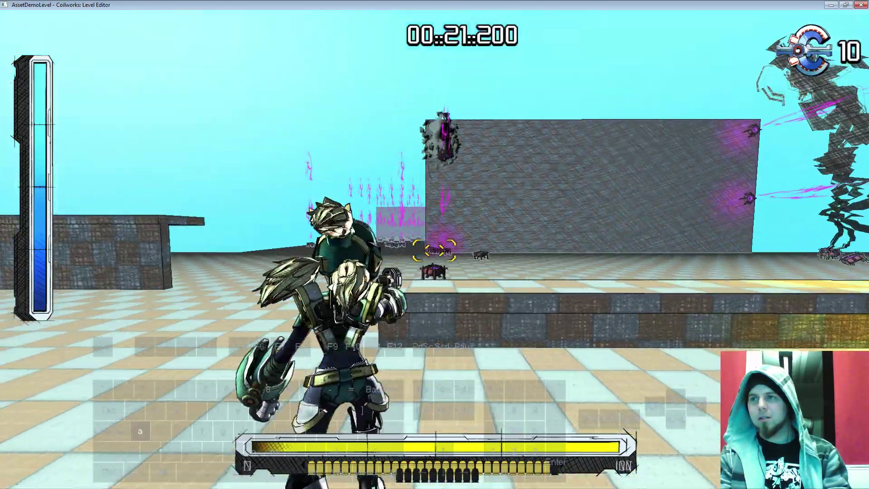
- Fire repeated shots at the distant traps beyond the dark wall to test the weapon's effects
{"action": "left_click", "coordinate": [435, 250]}
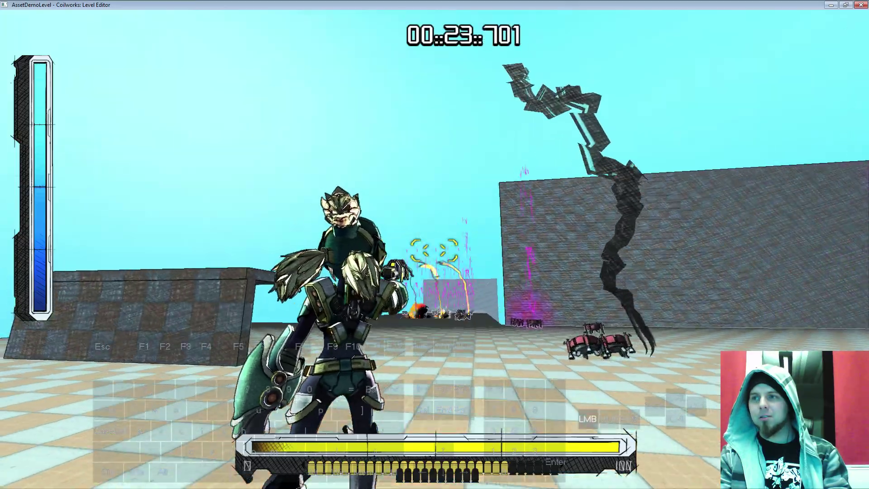
{"action": "left_click", "coordinate": [434, 250]}
{"action": "left_click", "coordinate": [434, 250]}
{"action": "left_click", "coordinate": [435, 251]}
{"action": "left_click", "coordinate": [434, 250]}
{"action": "left_click", "coordinate": [435, 251]}
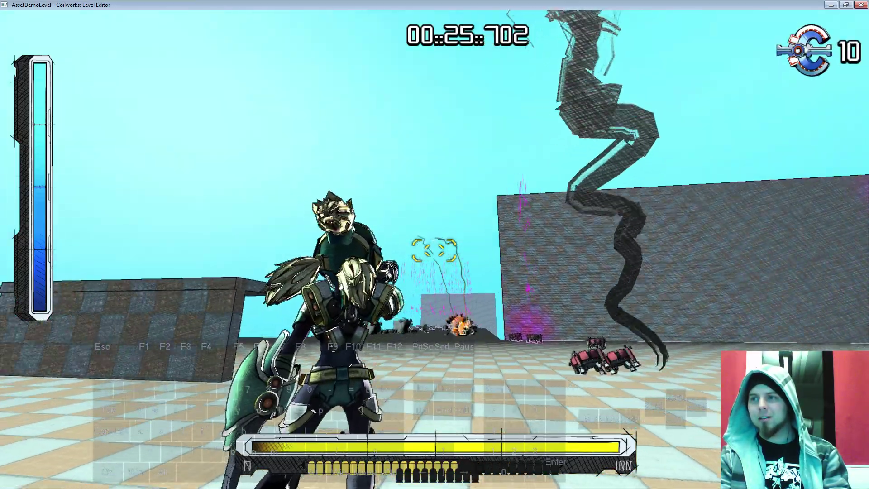
{"action": "left_click", "coordinate": [434, 250]}
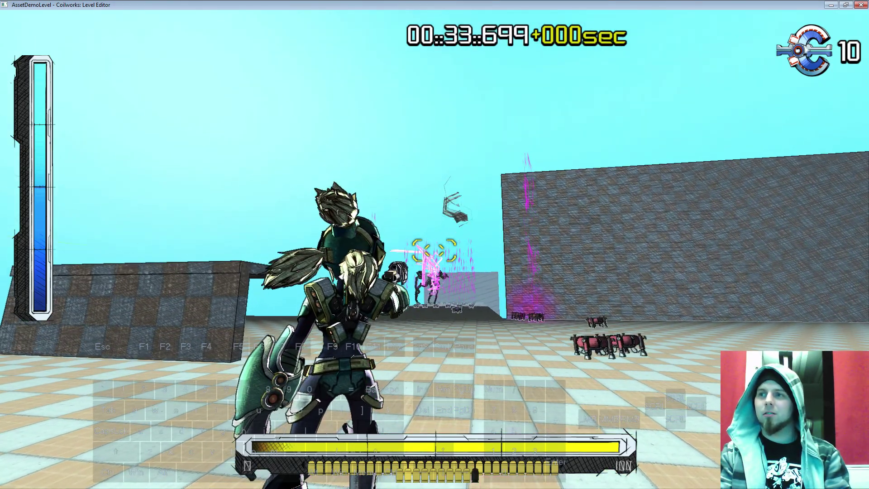
{"action": "left_click", "coordinate": [434, 250]}
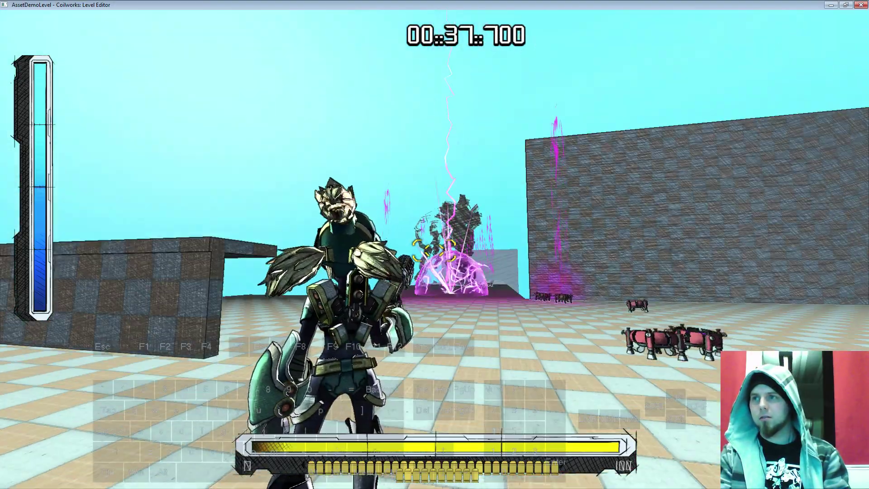
{"action": "left_click", "coordinate": [434, 250]}
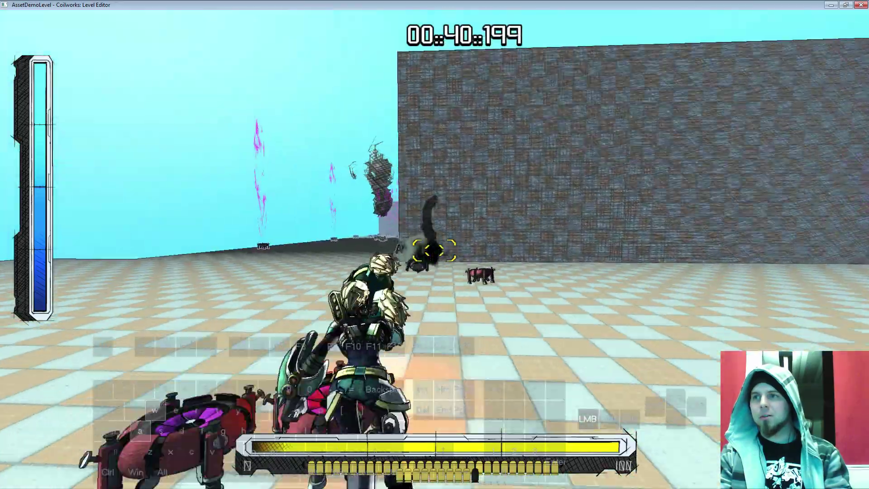
- Advance past the dark wall and fire the purple weapon at the rows of distant floor traps
{"action": "key", "text": "shift+w"}
{"action": "left_click", "coordinate": [434, 250]}
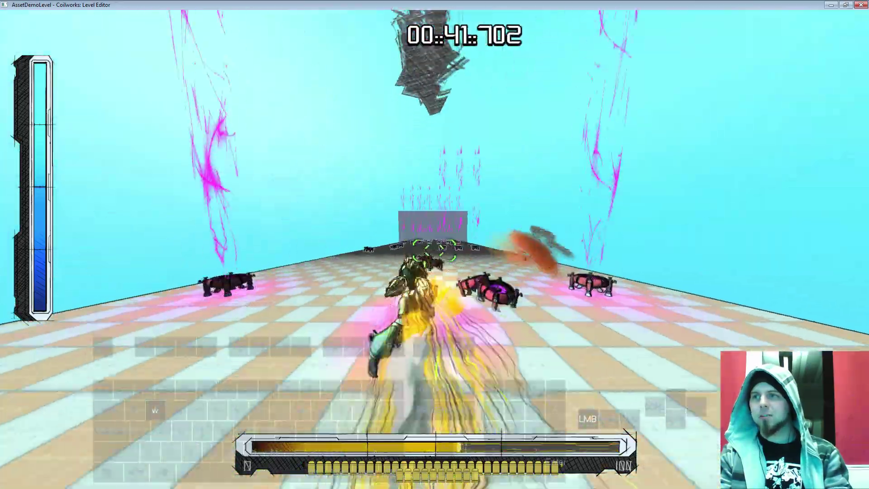
{"action": "left_click", "coordinate": [434, 251]}
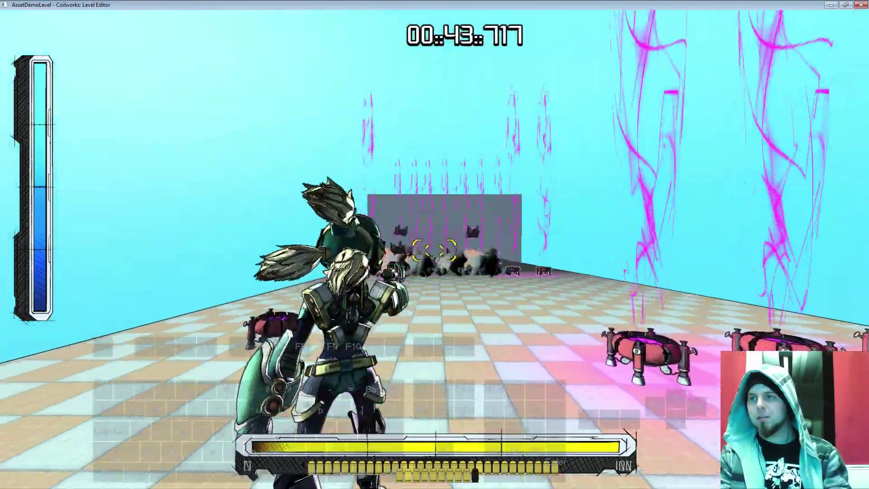
{"action": "key", "text": "w"}
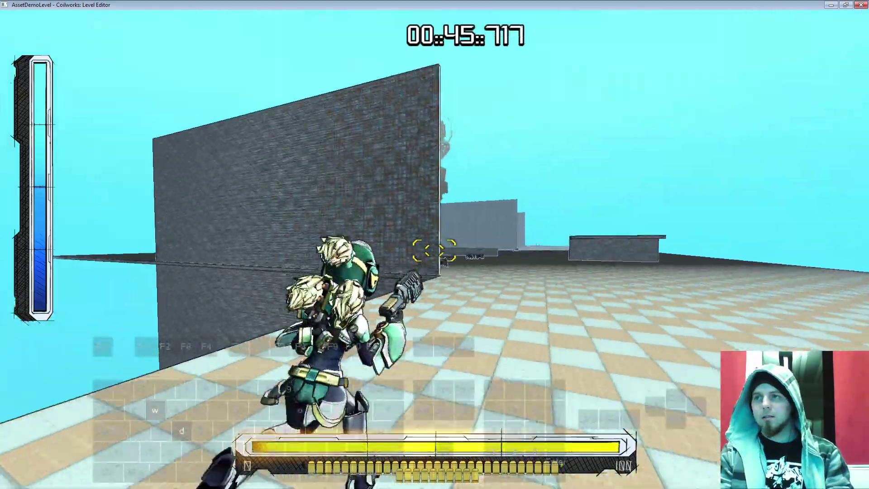
- Return toward the ledge and fire at the floating orb in the pink bubble and the targets near the dark wall
{"action": "key", "text": "shift+w"}
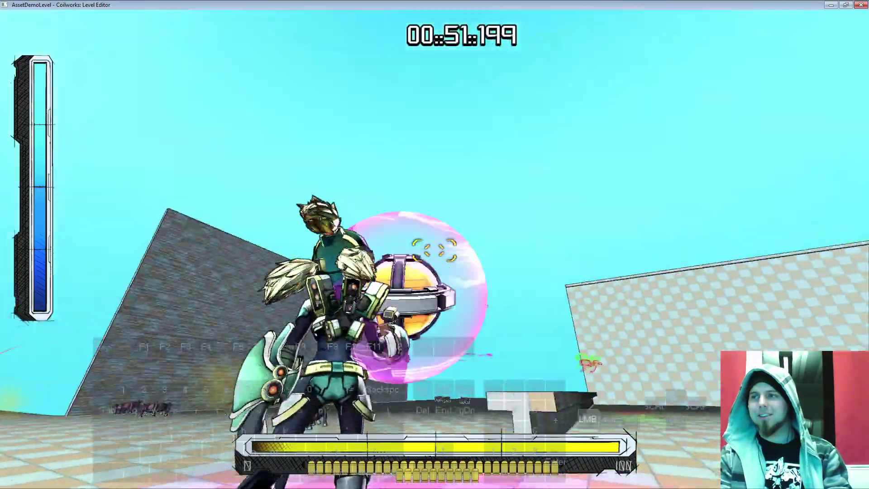
{"action": "left_click", "coordinate": [435, 250]}
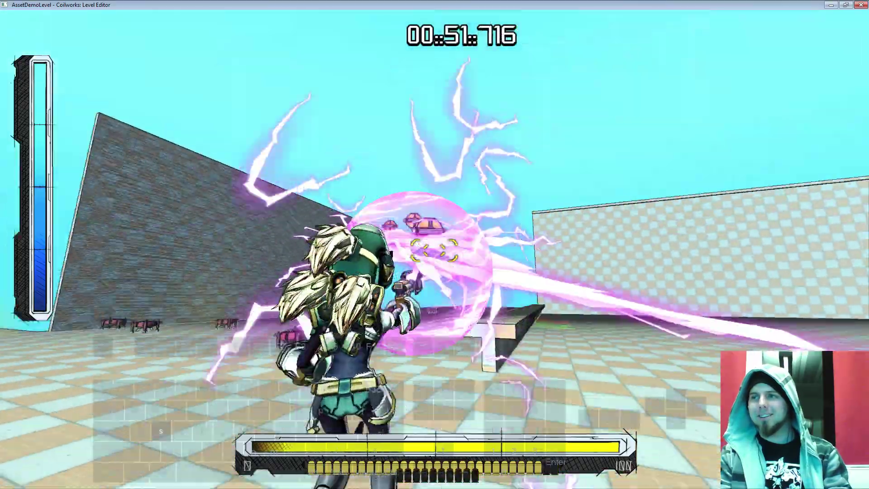
{"action": "key", "text": "d"}
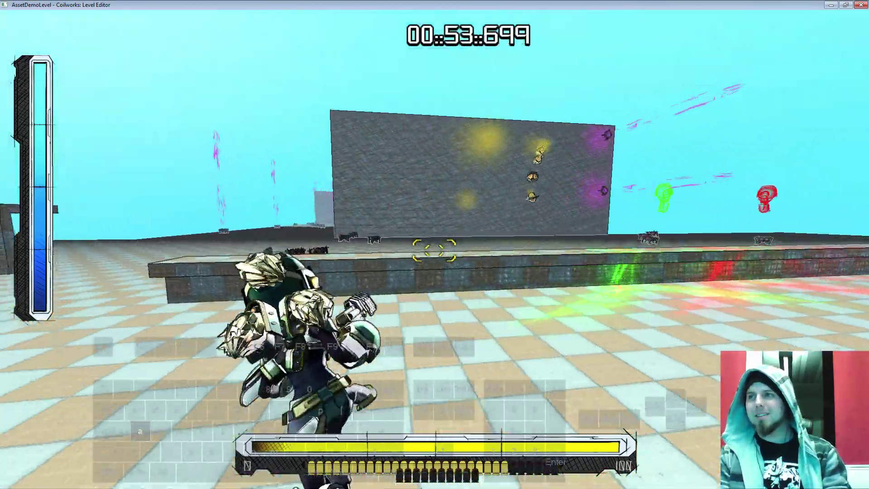
{"action": "key", "text": "d"}
{"action": "left_click", "coordinate": [434, 251]}
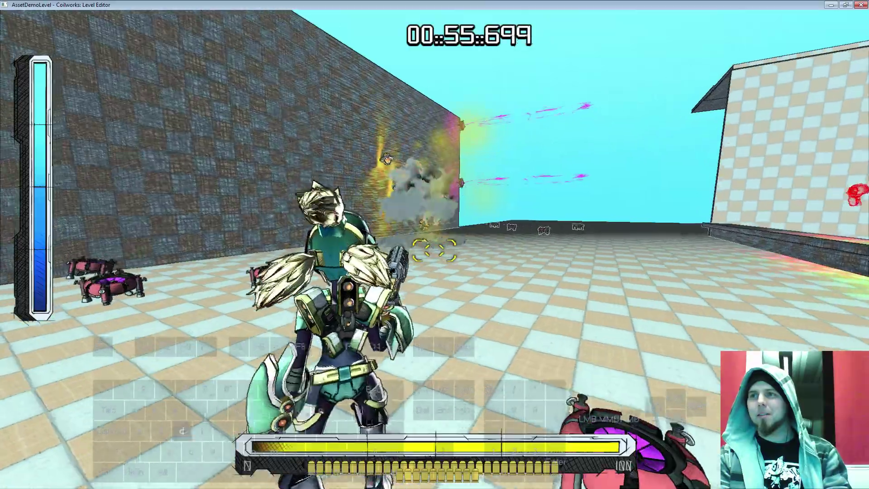
- Circle the dark wall and fire more shots at the traps along the far stretch of floor
{"action": "key", "text": "w"}
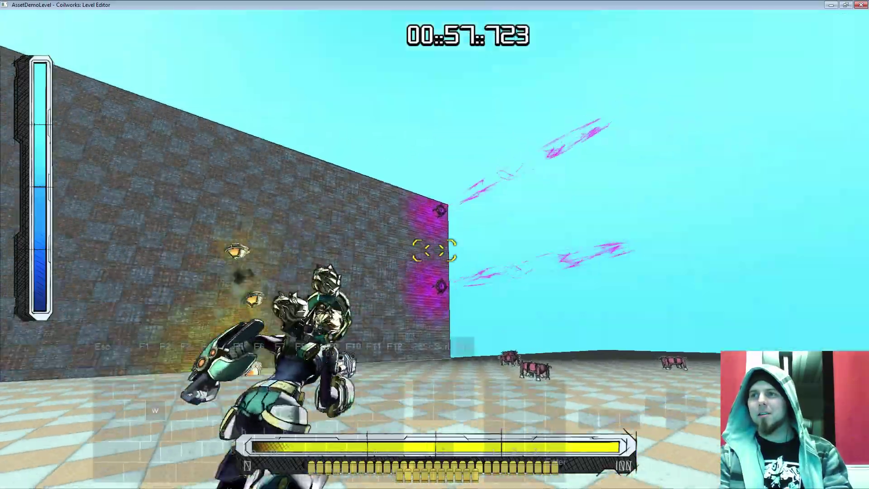
{"action": "key", "text": "w"}
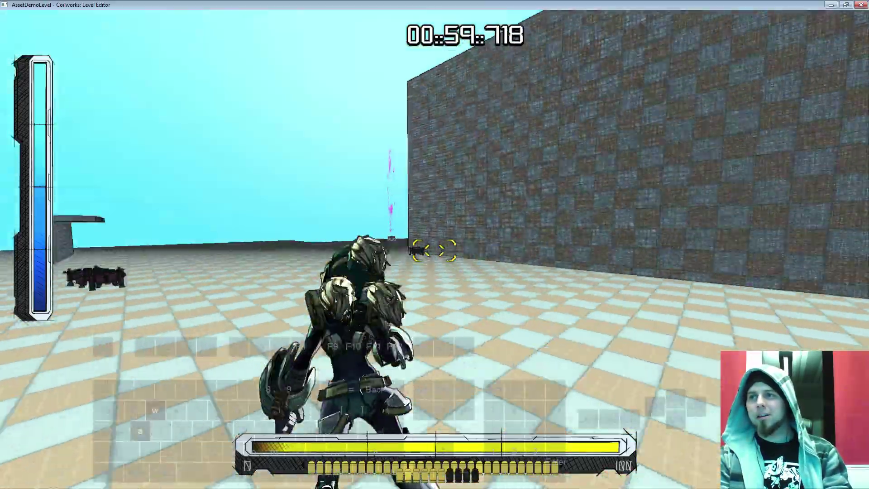
{"action": "key", "text": "a"}
{"action": "left_click", "coordinate": [435, 250]}
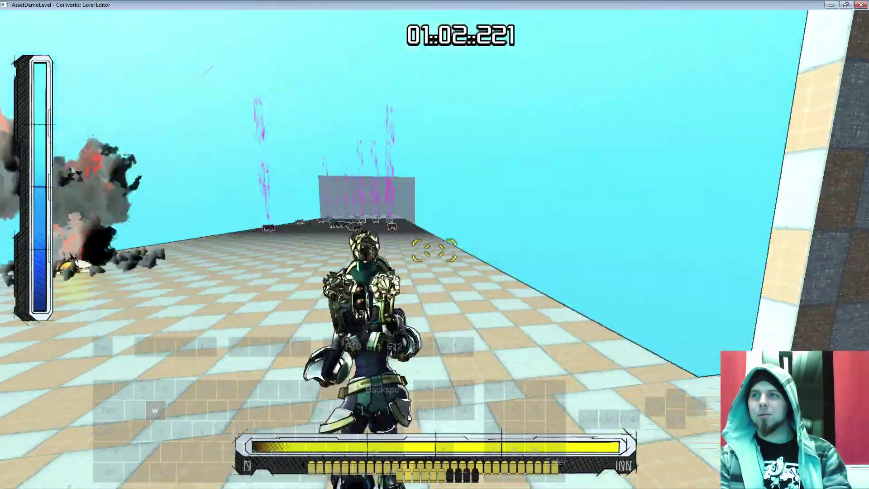
{"action": "left_click", "coordinate": [434, 250]}
{"action": "key", "text": "d"}
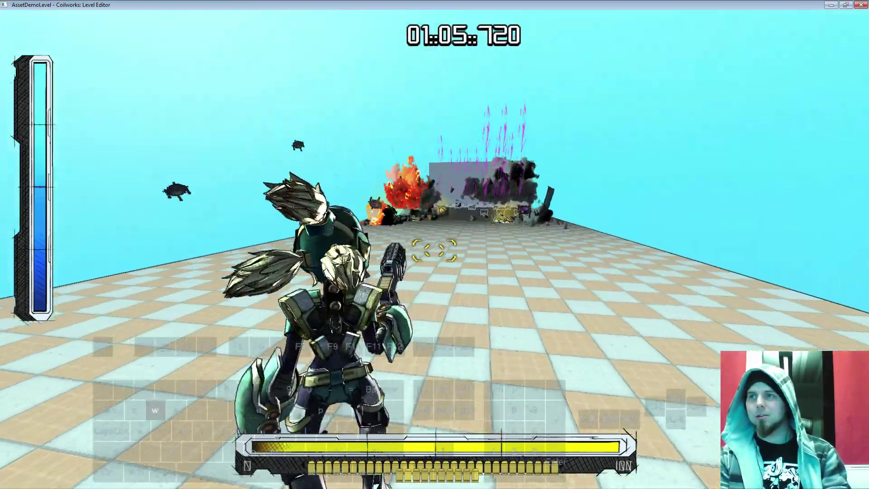
{"action": "left_click", "coordinate": [434, 250]}
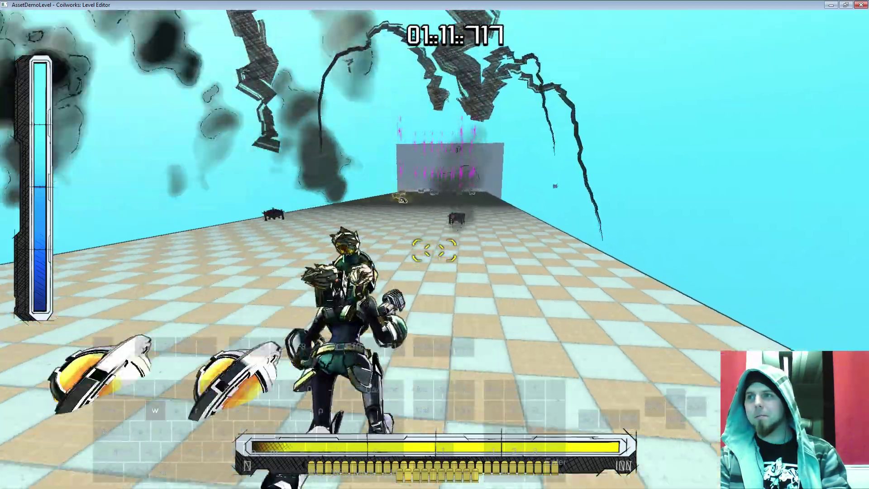
- Run back to the ledge, collect the green weapon pickup and fire it at the distant traps
{"action": "key", "text": "shift"}
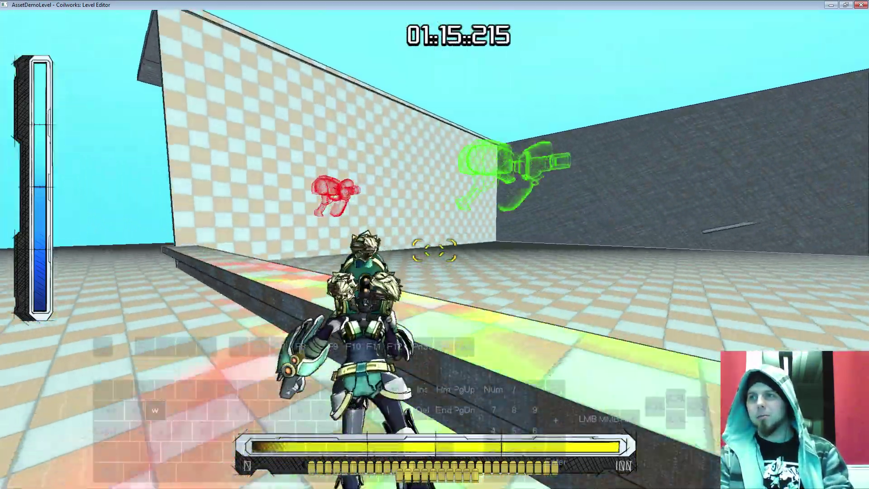
{"action": "left_click", "coordinate": [435, 250]}
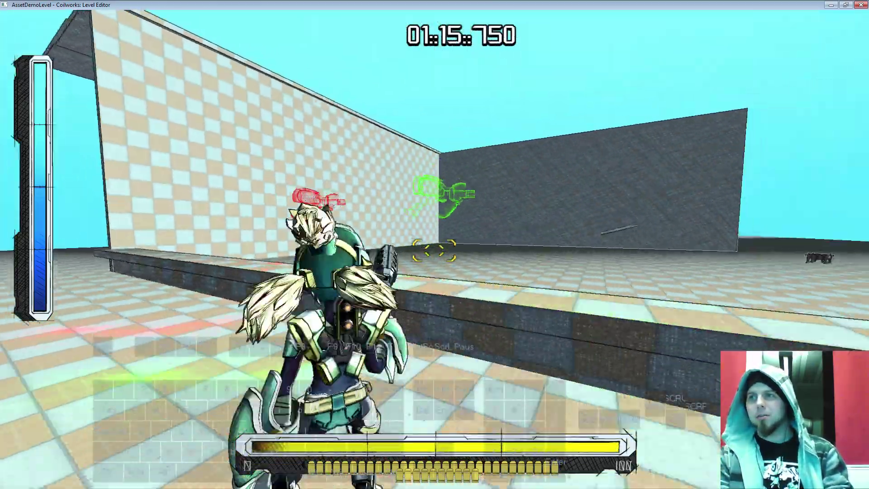
{"action": "key", "text": "a"}
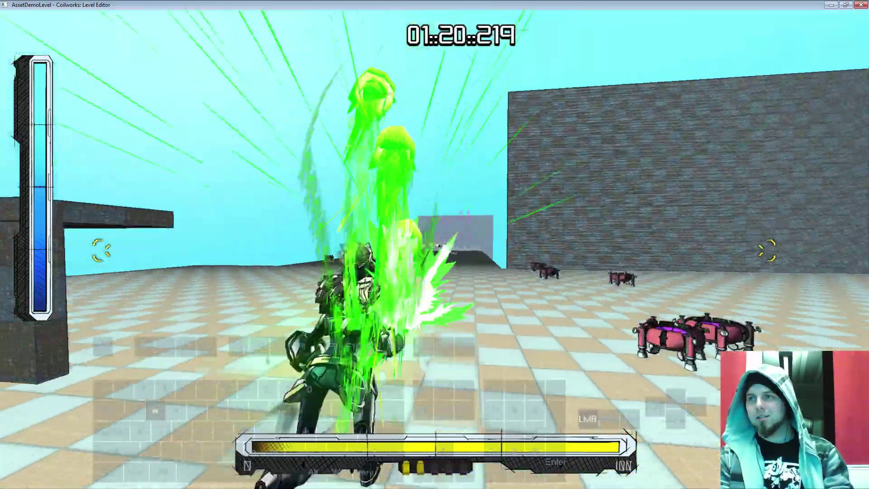
{"action": "left_click", "coordinate": [434, 250]}
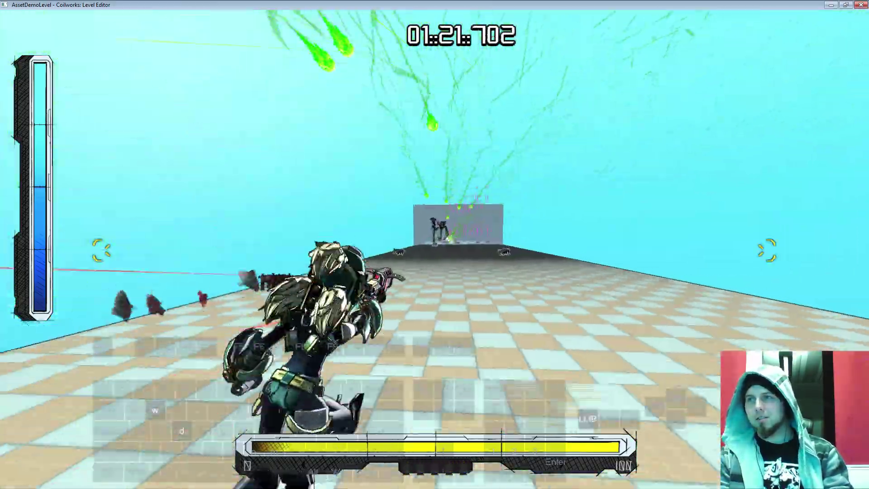
{"action": "key", "text": "d"}
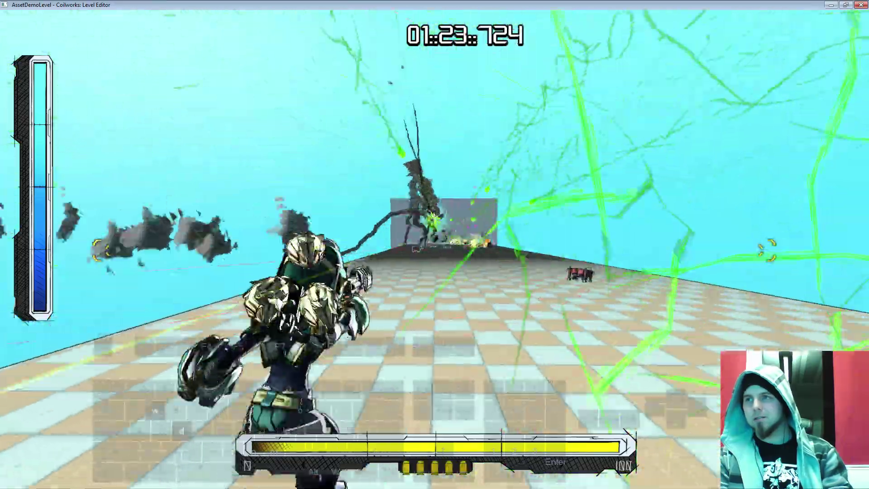
{"action": "left_click", "coordinate": [434, 250]}
{"action": "key", "text": "a"}
{"action": "key", "text": "d"}
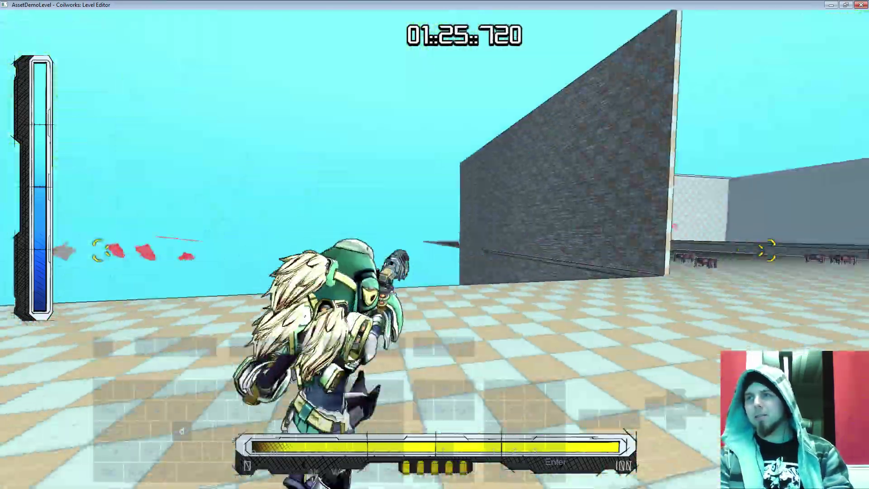
- Return to the ledge, collect the red weapon pickup and test hip-fired and aimed shots around the dark wall
{"action": "key", "text": "shift+w"}
{"action": "key", "text": "w"}
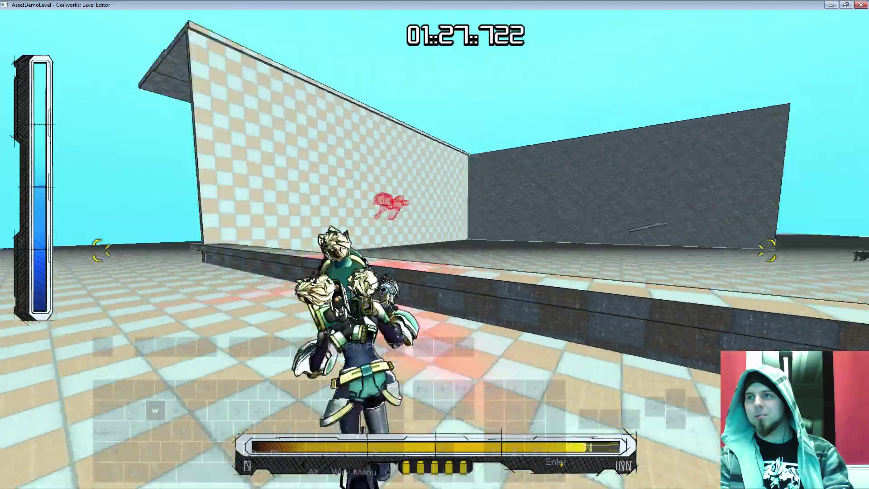
{"action": "key", "text": "a"}
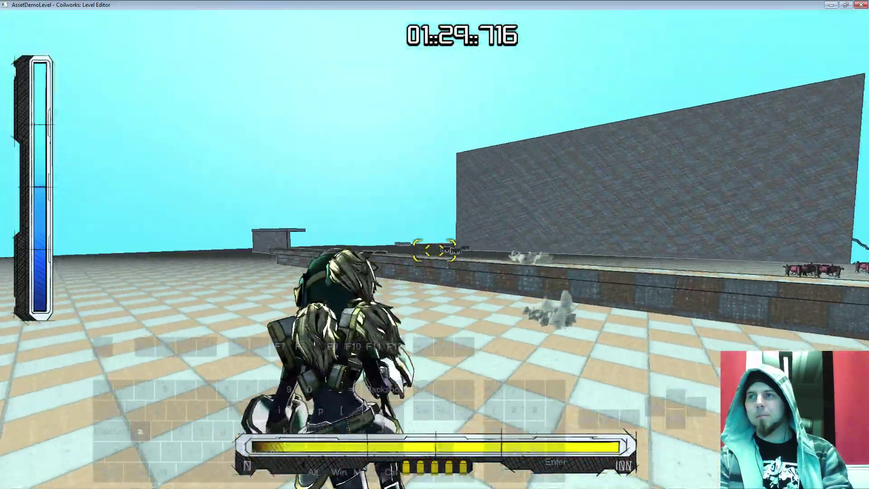
{"action": "left_click", "coordinate": [435, 250]}
{"action": "right_click", "coordinate": [434, 250]}
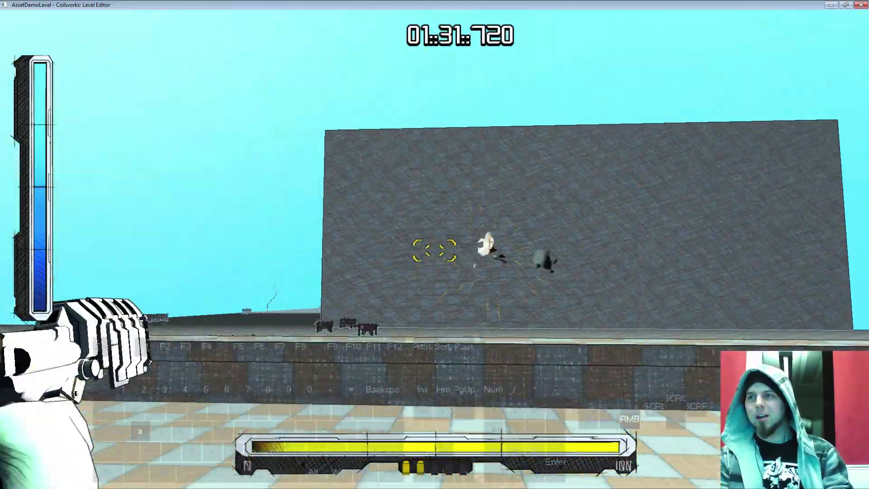
{"action": "key", "text": "w"}
{"action": "right_click", "coordinate": [434, 250]}
{"action": "left_click", "coordinate": [434, 250]}
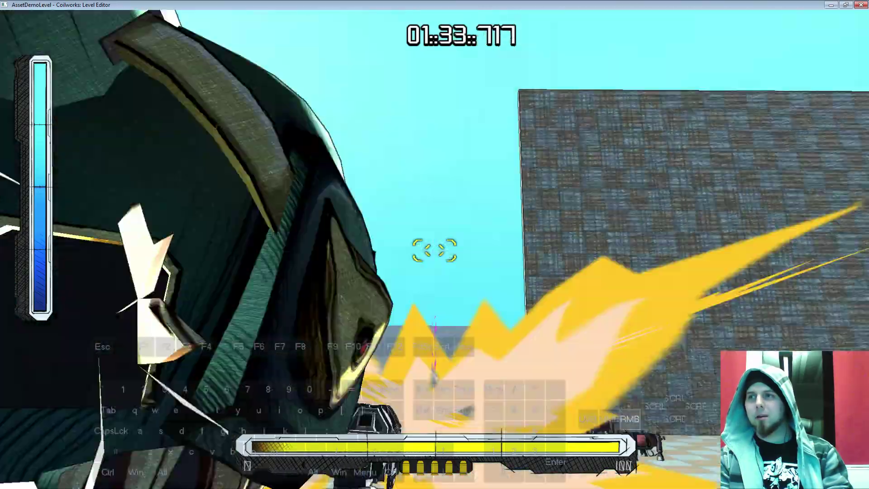
{"action": "key", "text": "w"}
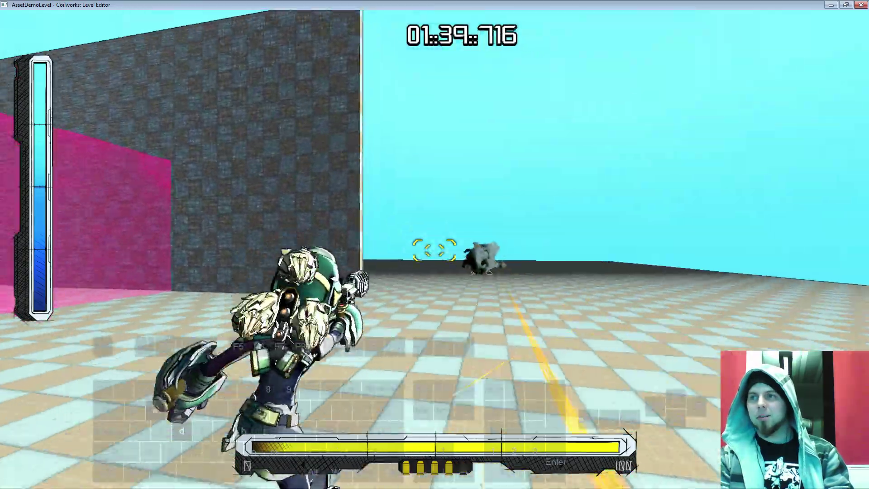
- Approach the turrets near the checkered wall and fire aimed shots at them with the red weapon
{"action": "key", "text": "w"}
{"action": "right_click", "coordinate": [435, 250]}
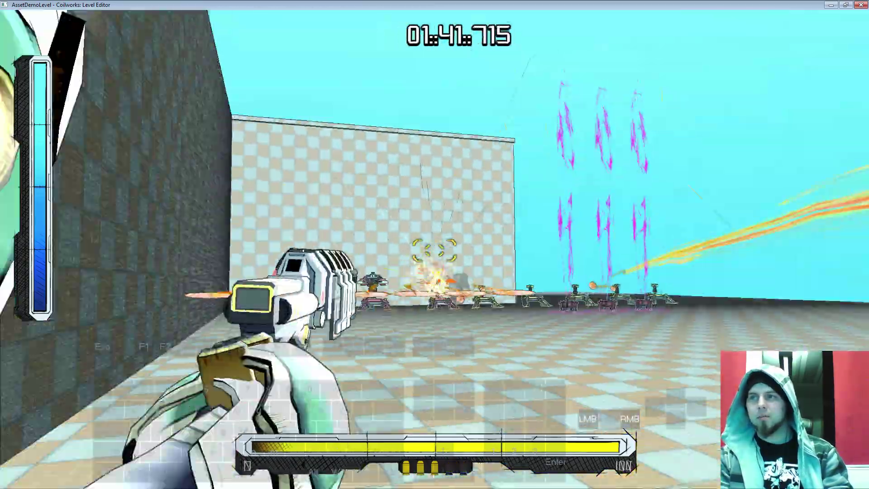
{"action": "left_click", "coordinate": [435, 250]}
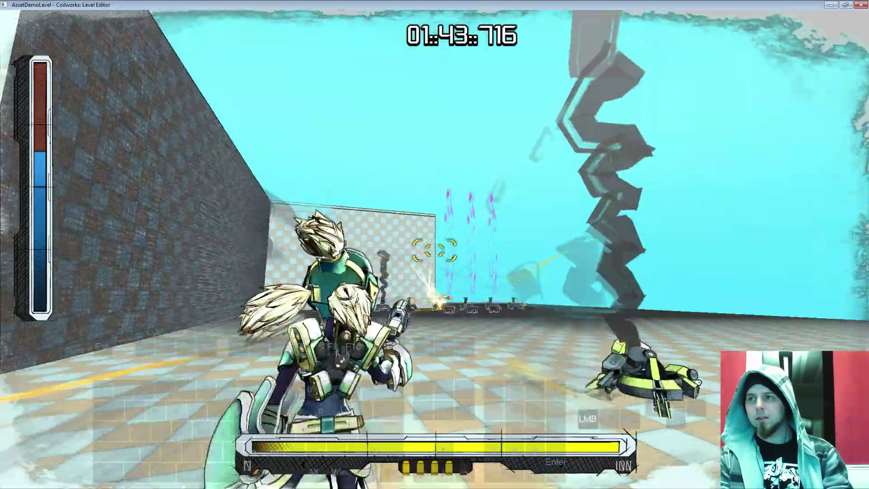
{"action": "key", "text": "a"}
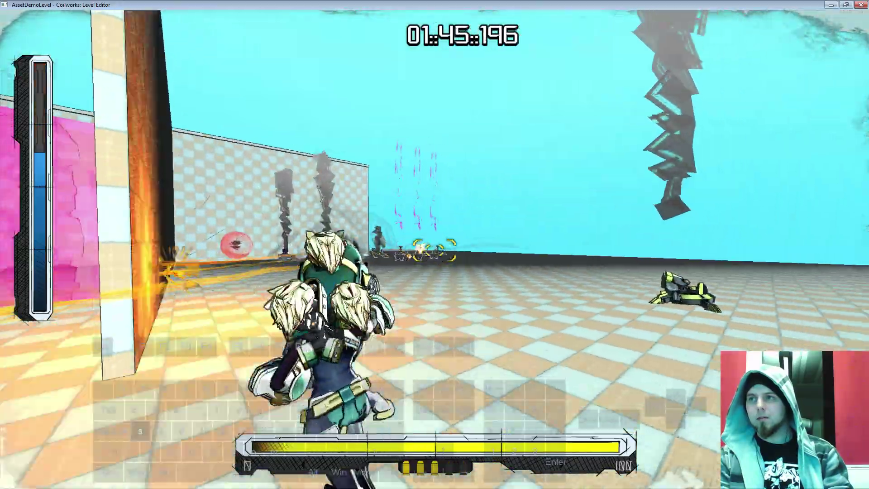
{"action": "right_click", "coordinate": [434, 250]}
{"action": "left_click", "coordinate": [435, 250]}
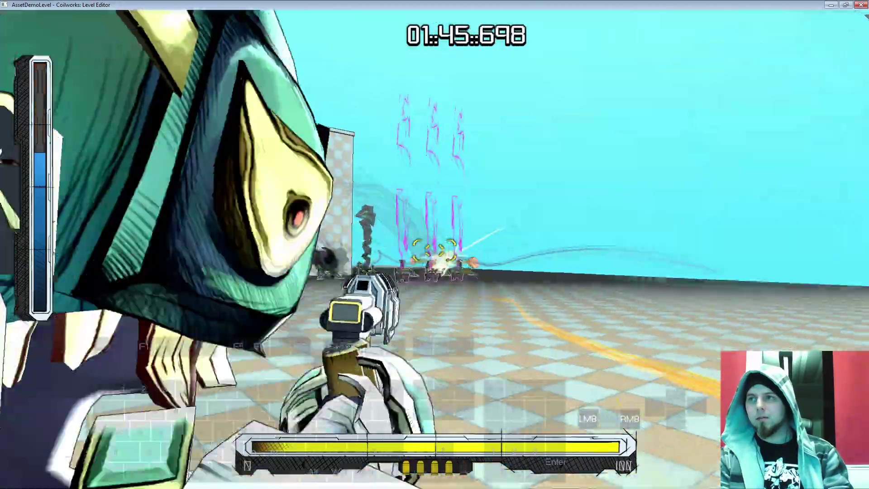
- Keep dodging and firing aimed shots at the remaining turrets and the traps behind them
{"action": "right_click", "coordinate": [435, 251]}
{"action": "left_click", "coordinate": [434, 250]}
{"action": "left_click", "coordinate": [434, 251]}
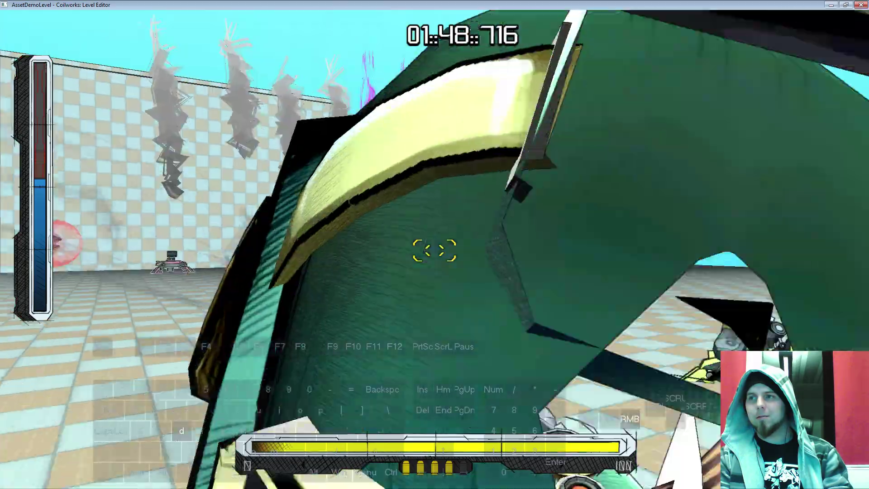
{"action": "right_click", "coordinate": [435, 250]}
{"action": "key", "text": "a"}
{"action": "left_click", "coordinate": [434, 250]}
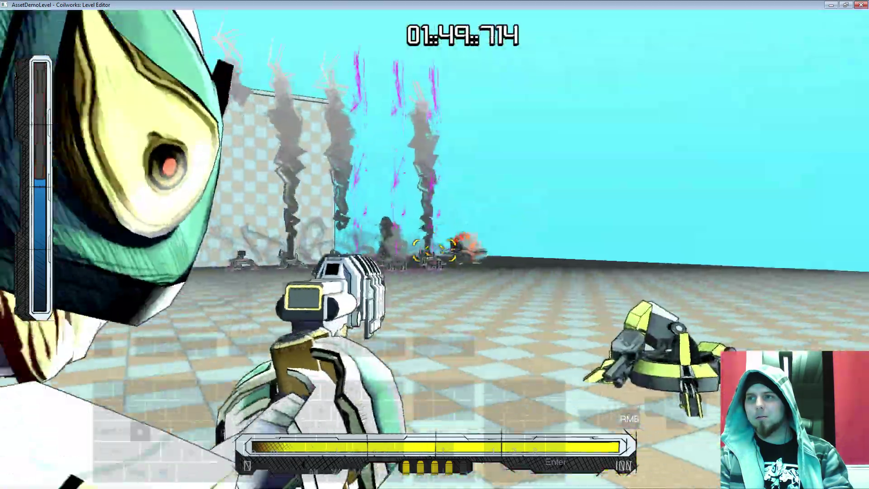
{"action": "left_click", "coordinate": [434, 250]}
{"action": "key", "text": "w"}
{"action": "left_click", "coordinate": [434, 250]}
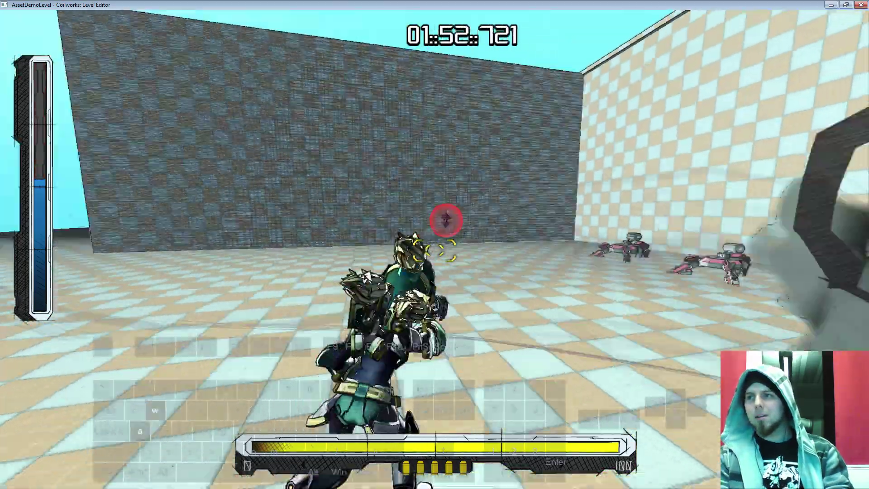
- Dash along the dark wall and fire at the red-shielded targets, turning back toward the weapon ledge
{"action": "left_click", "coordinate": [434, 251]}
{"action": "key", "text": "shift"}
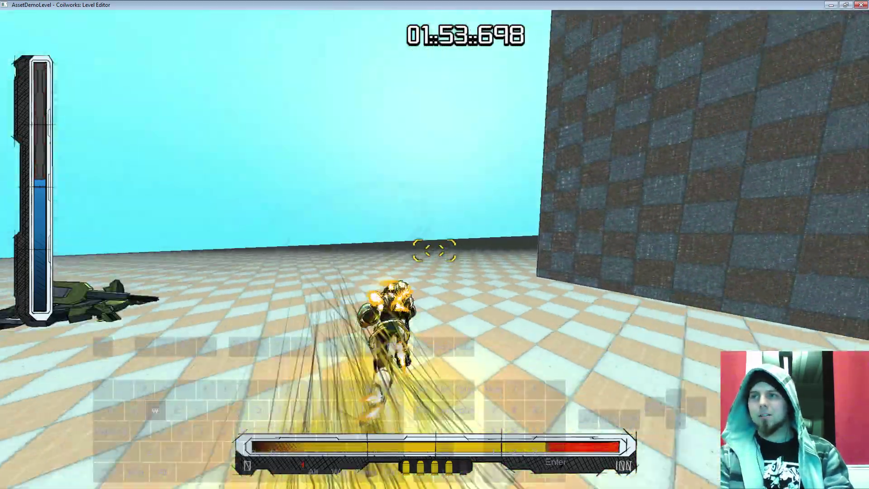
{"action": "key", "text": "d"}
{"action": "left_click", "coordinate": [435, 250]}
{"action": "key", "text": "a"}
{"action": "left_click", "coordinate": [435, 251]}
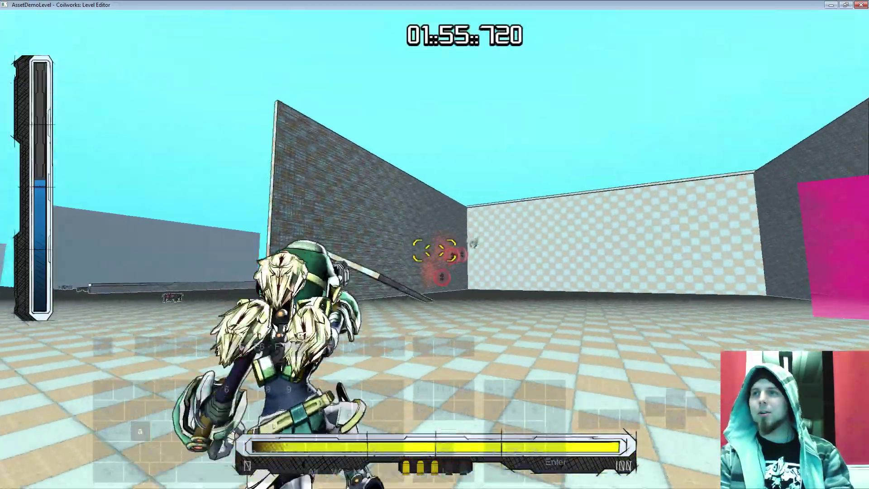
{"action": "key", "text": "w"}
{"action": "left_click", "coordinate": [434, 250]}
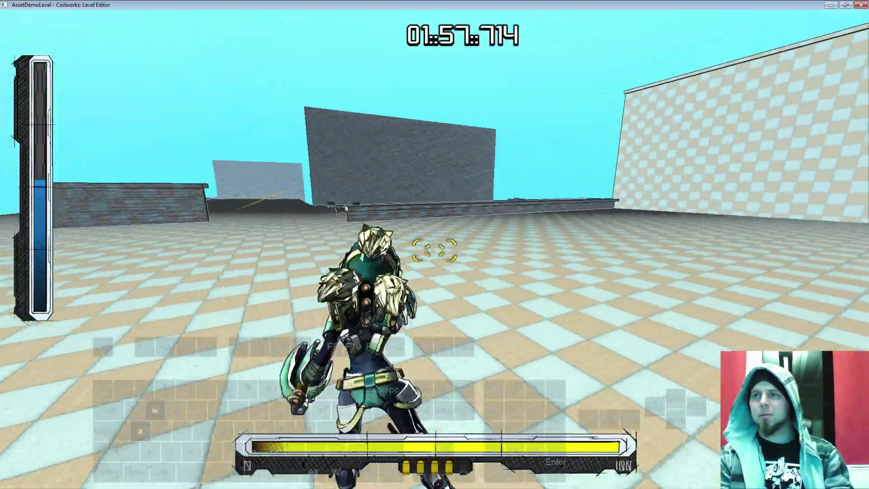
- End the playtest and look over the row of weapon pickups along the ledge in the editor
{"action": "key", "text": "Escape"}
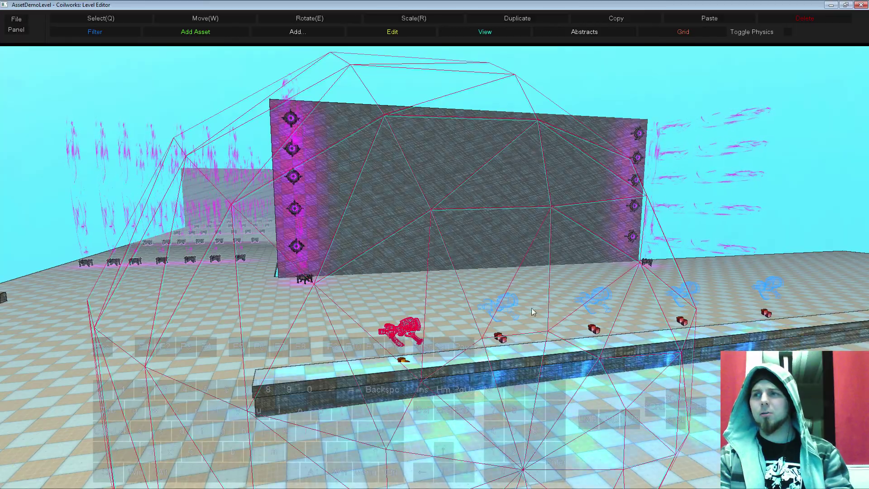
{"action": "key", "text": "s"}
{"action": "right_click_drag", "start_coordinate": [532, 308], "coordinate": [535, 252]}
{"action": "key", "text": "a"}
{"action": "key", "text": "w"}
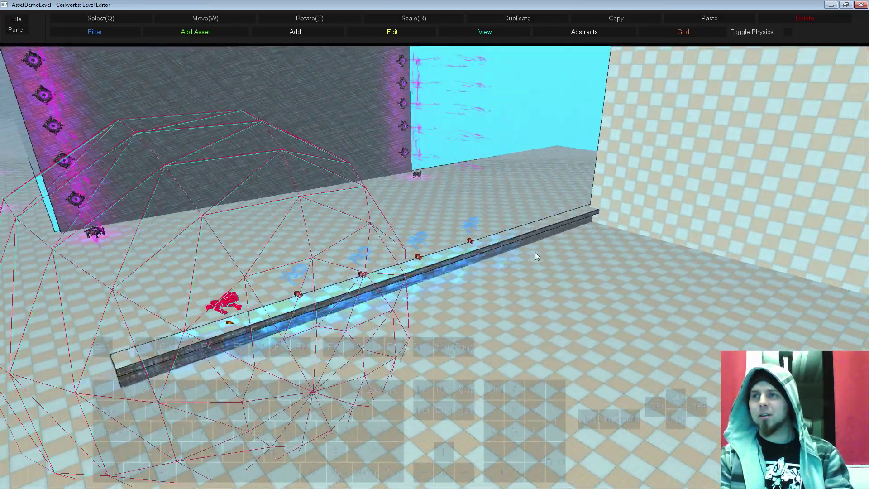
- Open the settings of the first weapon pickup on the ledge, then enlarge and reposition the settings window clear of it
{"action": "right_click_drag", "start_coordinate": [469, 300], "coordinate": [461, 300]}
{"action": "key", "text": "s"}
{"action": "key", "text": "w"}
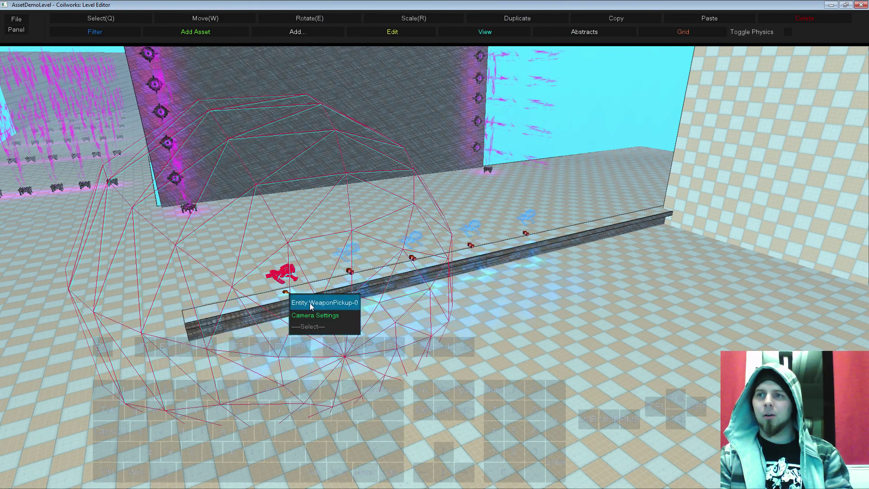
{"action": "left_click", "coordinate": [310, 306]}
{"action": "left_click_drag", "start_coordinate": [109, 206], "coordinate": [78, 141]}
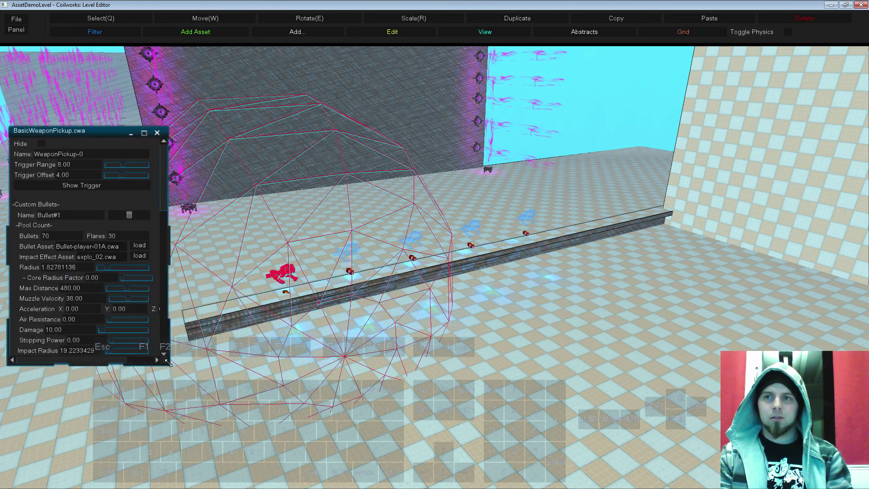
{"action": "left_click_drag", "start_coordinate": [167, 361], "coordinate": [302, 403]}
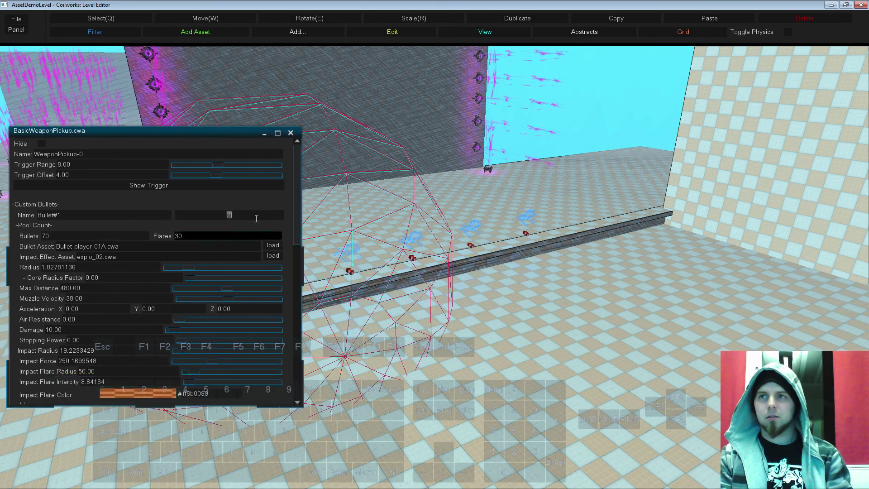
{"action": "left_click_drag", "start_coordinate": [209, 130], "coordinate": [656, 163]}
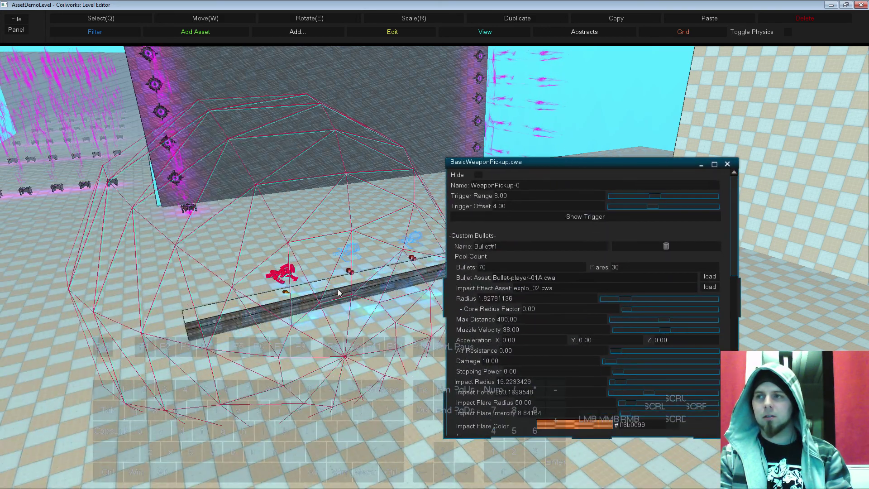
- Rename the pickup's custom bullet as Bullet#12, check the bullet type under its charge levels, and close the settings
{"action": "left_click_drag", "start_coordinate": [732, 244], "coordinate": [734, 249]}
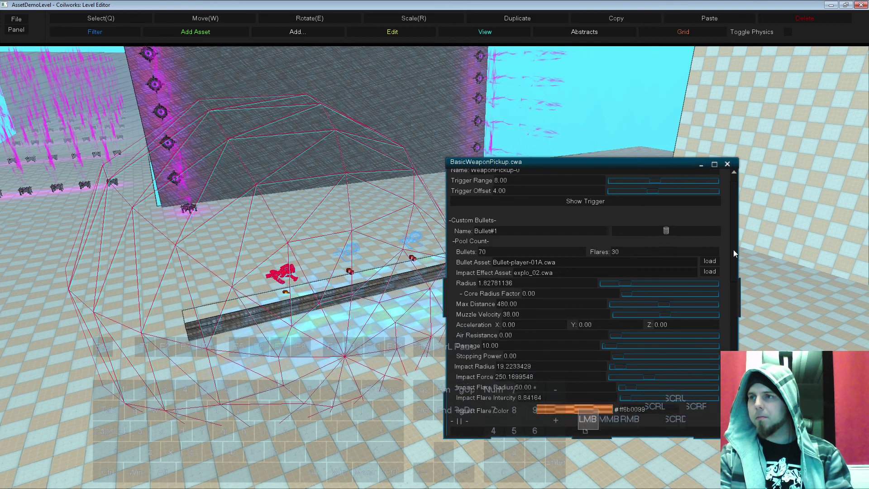
{"action": "left_click", "coordinate": [505, 232]}
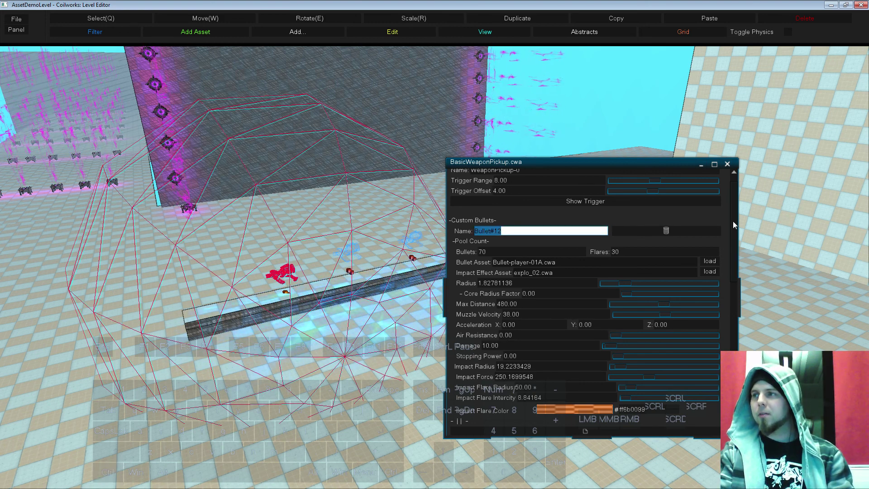
{"action": "left_click_drag", "start_coordinate": [733, 224], "coordinate": [733, 312]}
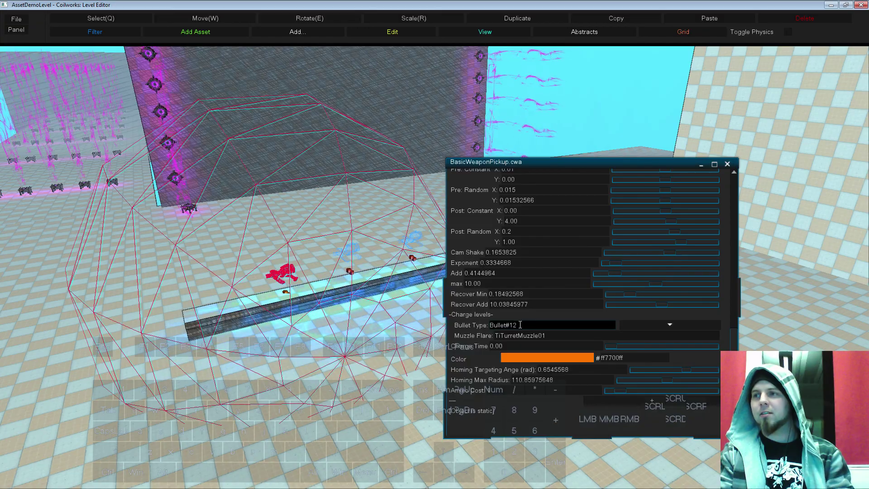
{"action": "left_click", "coordinate": [729, 164]}
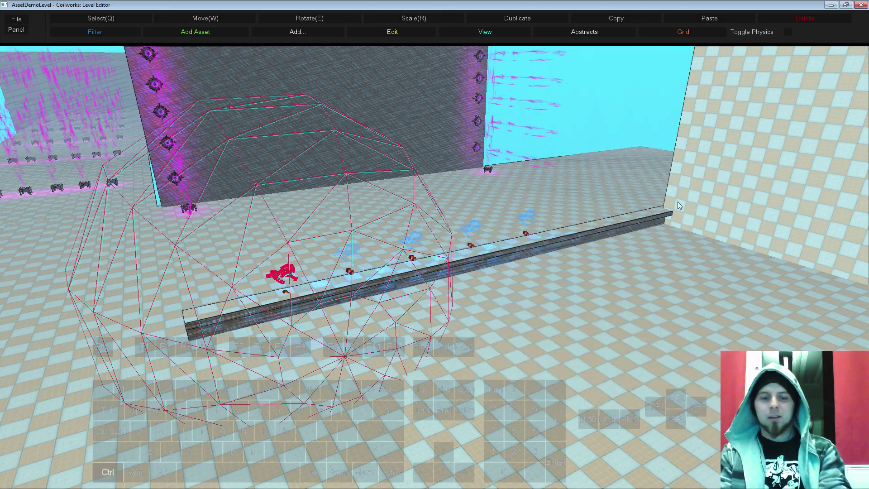
- Playtest the level, collect the orange weapon from the ledge and fire it at the traps by the dark wall
{"action": "key", "text": "ctrl+p"}
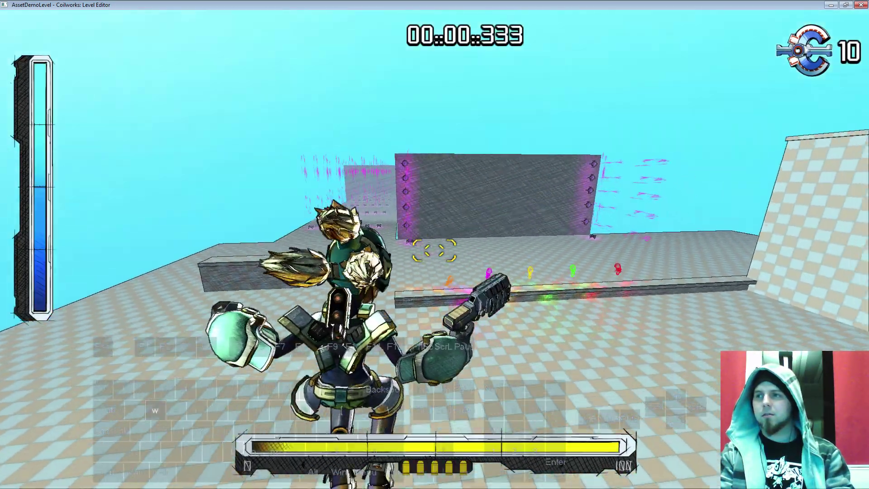
{"action": "key", "text": "w"}
{"action": "key", "text": "space"}
{"action": "left_click", "coordinate": [434, 250]}
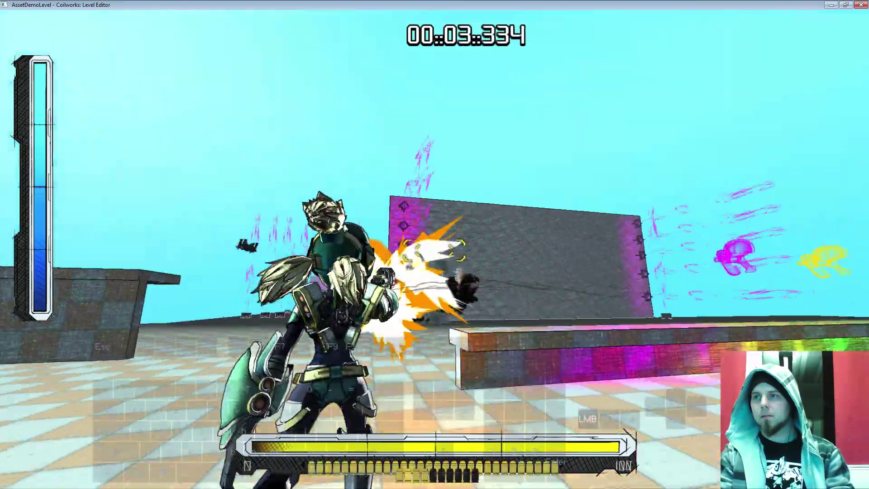
{"action": "left_click", "coordinate": [435, 250]}
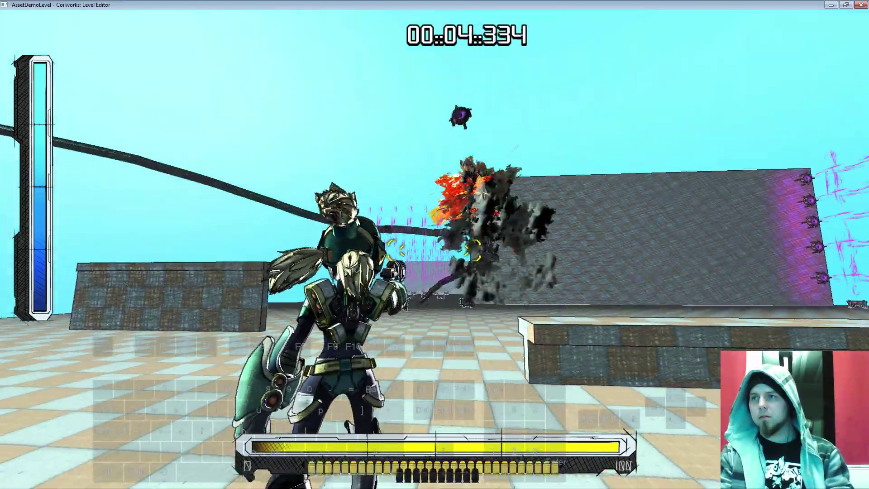
- Back away while firing and reloading the orange weapon, return toward the ledge, and end the playtest
{"action": "key", "text": "s"}
{"action": "left_click", "coordinate": [434, 250]}
{"action": "key", "text": "d"}
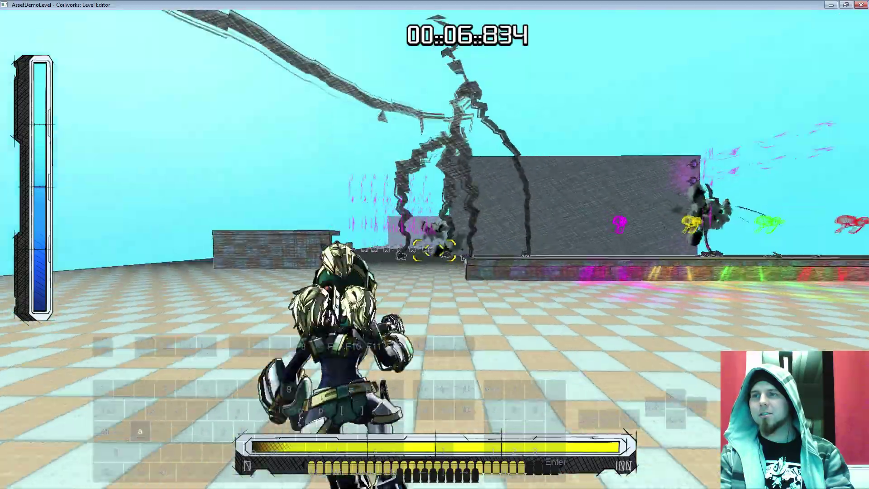
{"action": "left_click", "coordinate": [434, 250]}
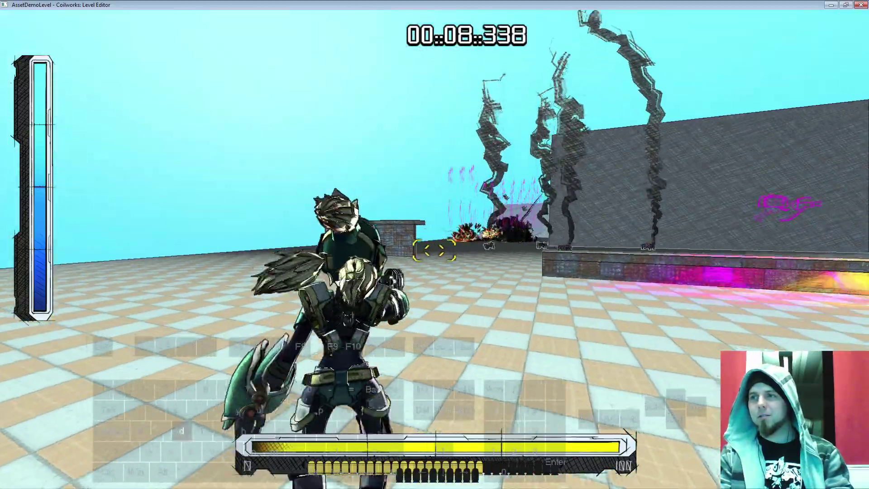
{"action": "key", "text": "r"}
{"action": "left_click", "coordinate": [434, 251]}
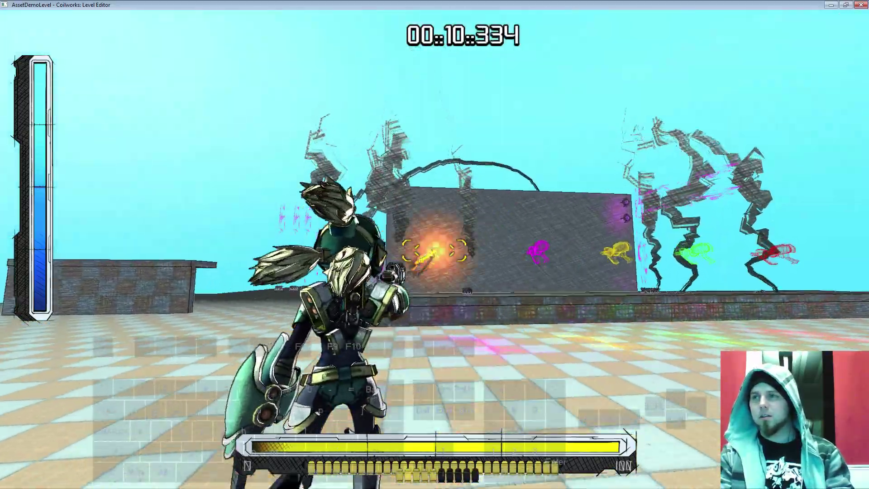
{"action": "key", "text": "w"}
{"action": "key", "text": "Escape"}
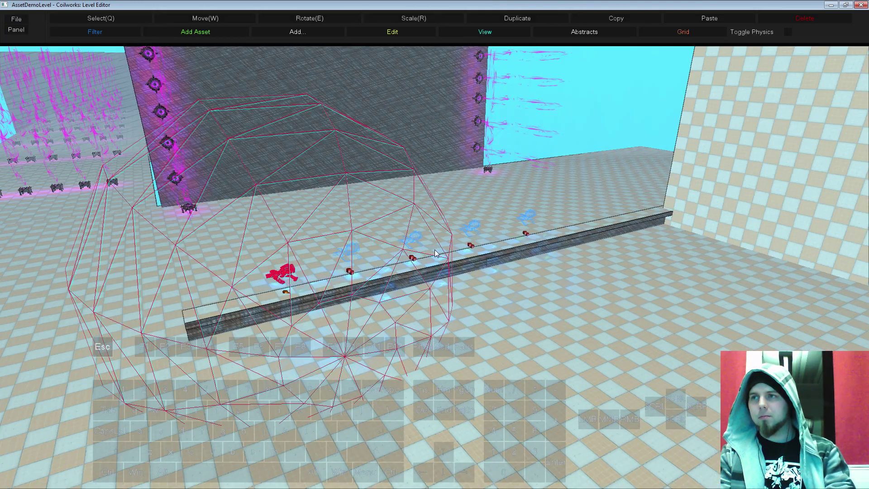
- Set the first weapon pickup's impact effect asset to explo_01.cwa, filtering the asset manager by "expl"
{"action": "right_click", "coordinate": [293, 279]}
{"action": "left_click", "coordinate": [317, 283]}
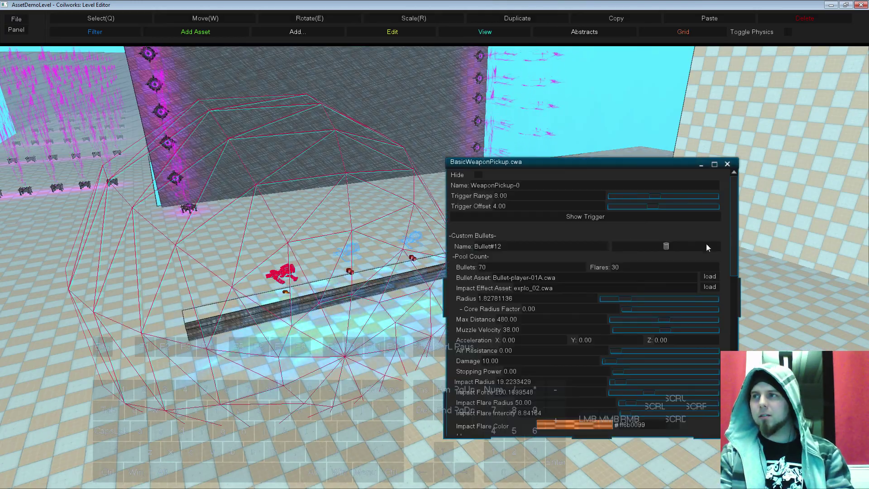
{"action": "left_click_drag", "start_coordinate": [733, 246], "coordinate": [733, 250]}
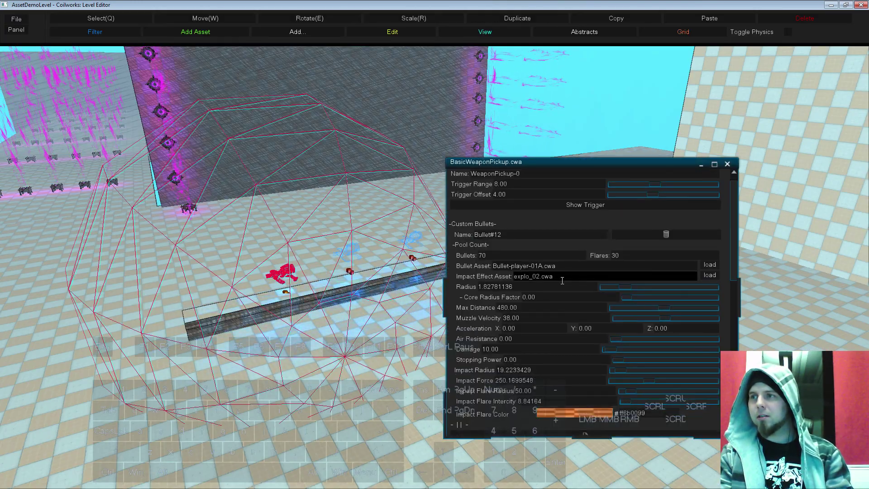
{"action": "left_click", "coordinate": [713, 275]}
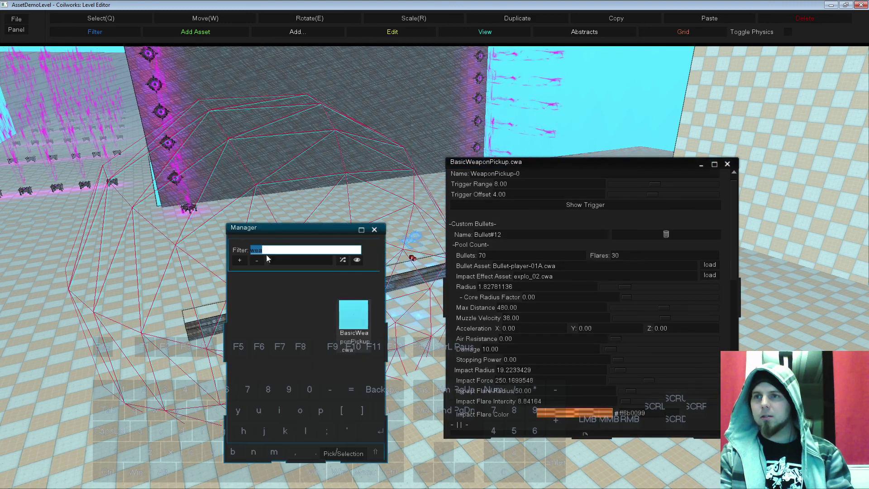
{"action": "type", "text": "e"}
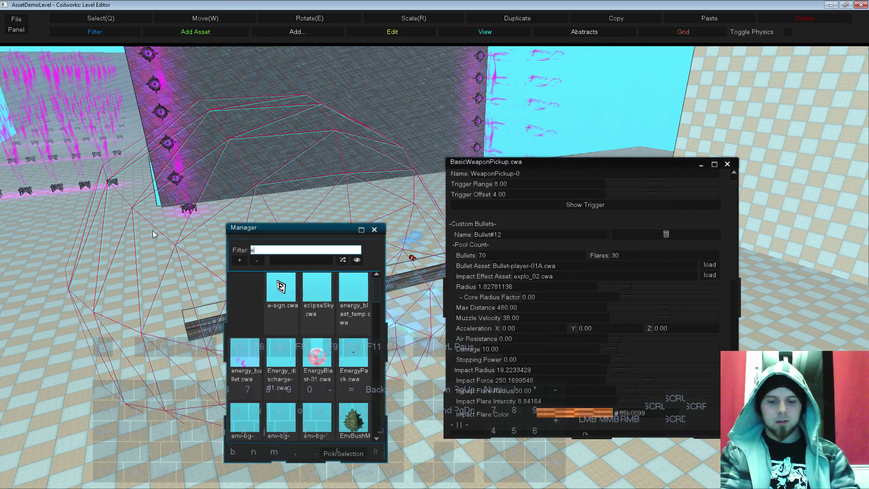
{"action": "type", "text": "xpl"}
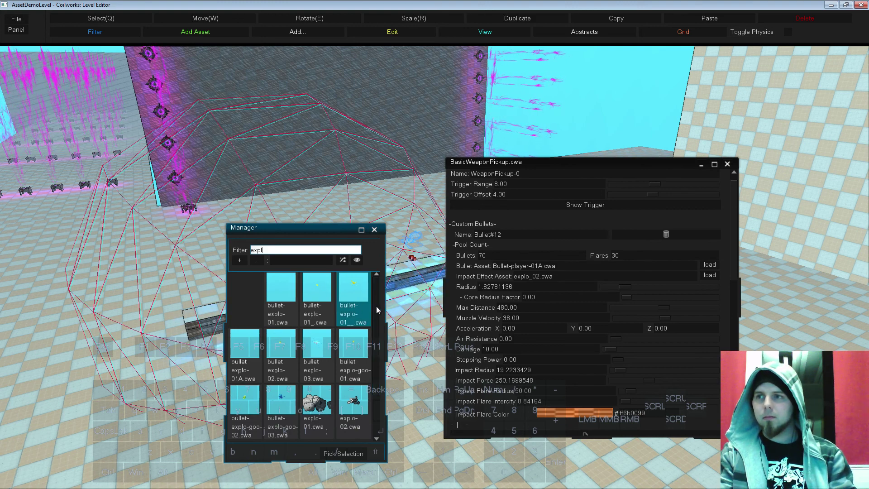
{"action": "left_click_drag", "start_coordinate": [376, 306], "coordinate": [379, 362]}
{"action": "double_click", "coordinate": [245, 402]}
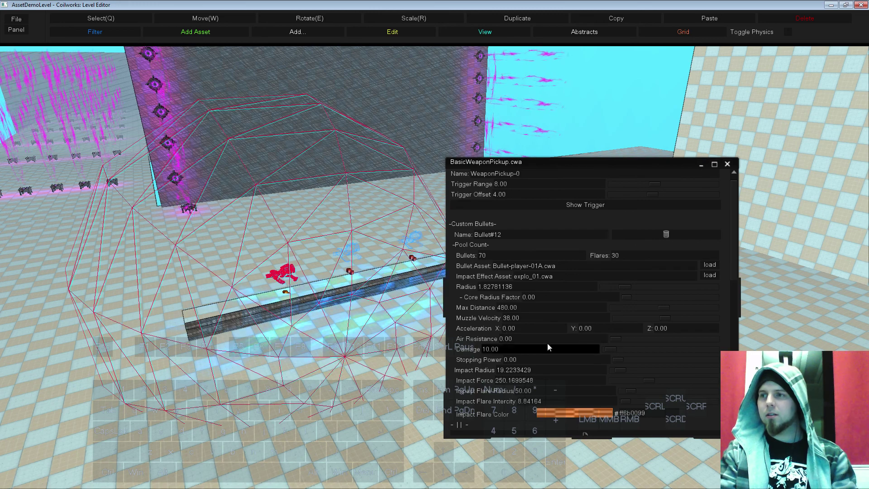
- Set all the weapon's pre and post recoil constants and random values and its cam shake to 0, and close the settings
{"action": "left_click_drag", "start_coordinate": [735, 260], "coordinate": [708, 361]}
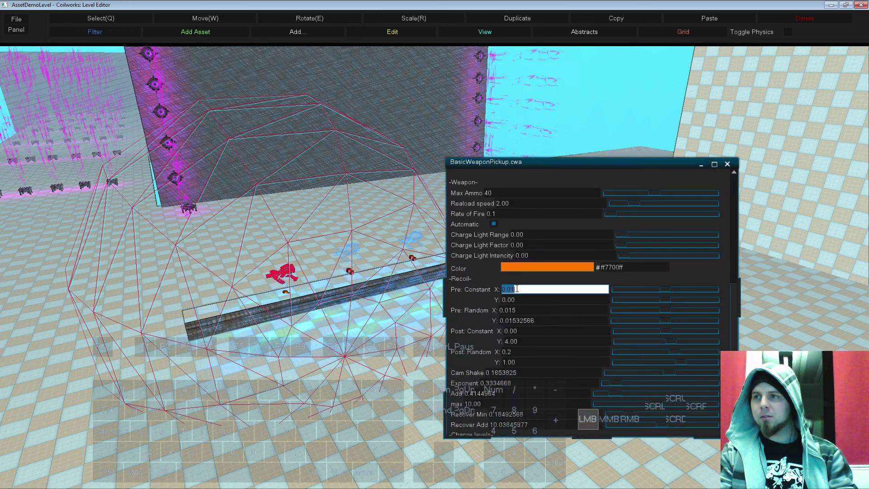
{"action": "left_click", "coordinate": [518, 312]}
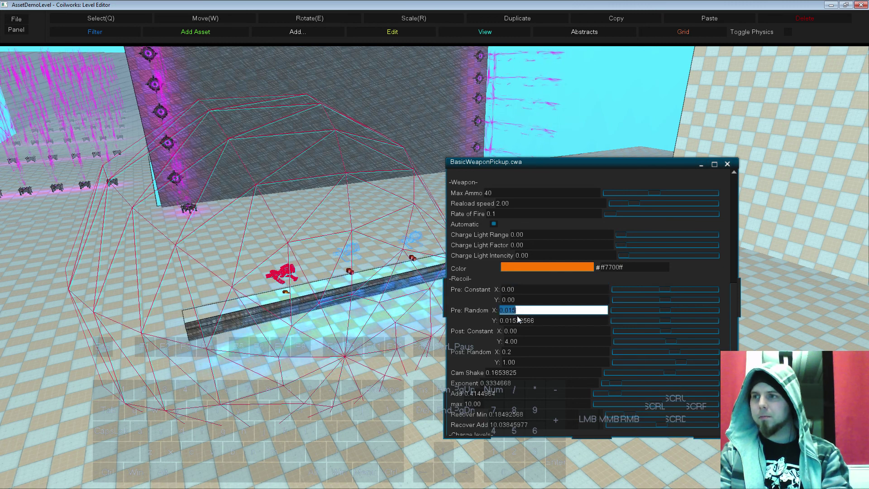
{"action": "type", "text": "0"}
{"action": "left_click", "coordinate": [519, 321]}
{"action": "type", "text": "0"}
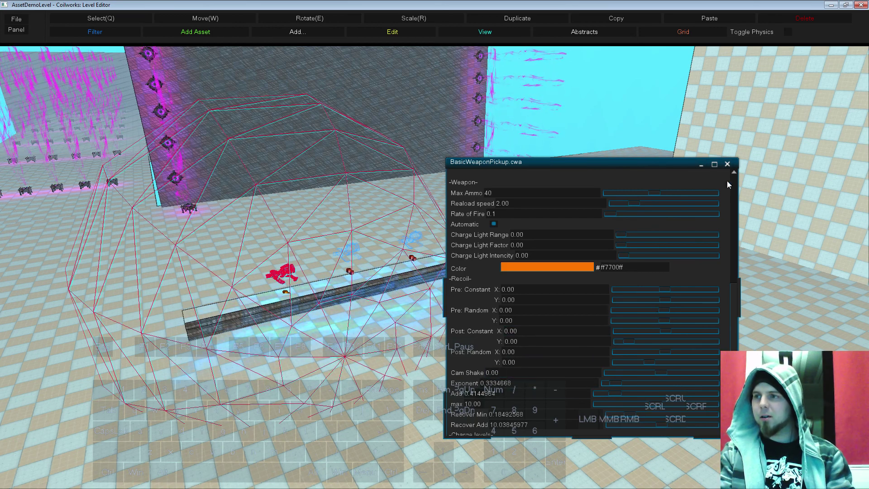
{"action": "left_click", "coordinate": [728, 165]}
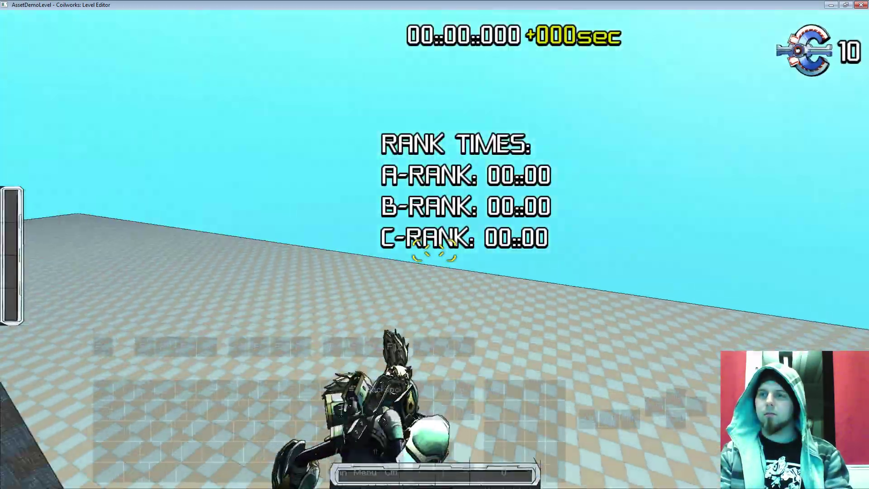
- Playtest the recoil-free weapon by firing repeatedly at the traps and across the open floor, then end the playtest
{"action": "key", "text": "w"}
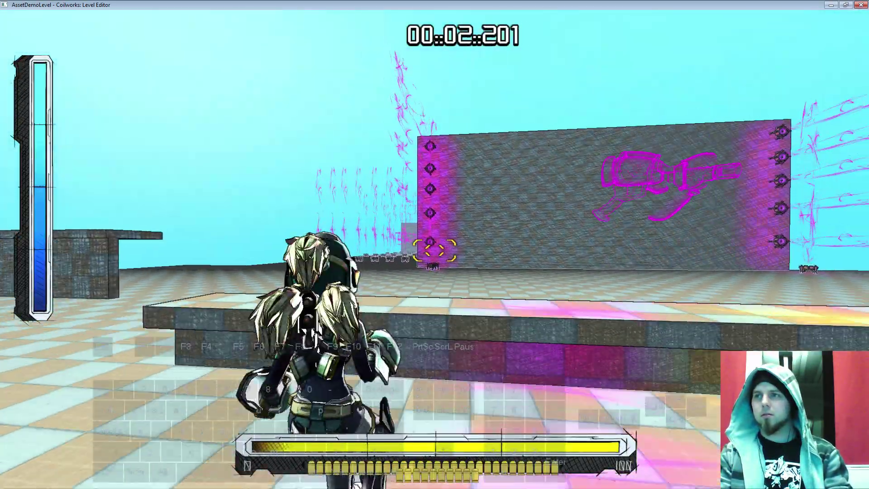
{"action": "left_click", "coordinate": [434, 251]}
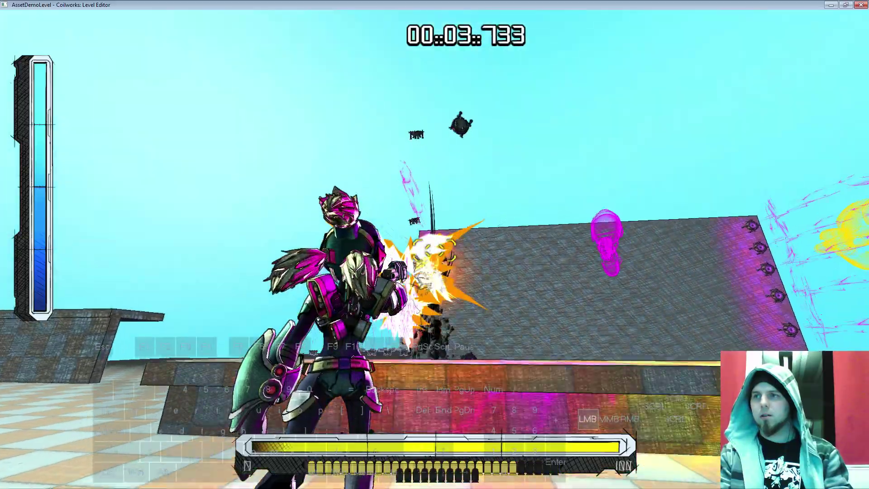
{"action": "key", "text": "a"}
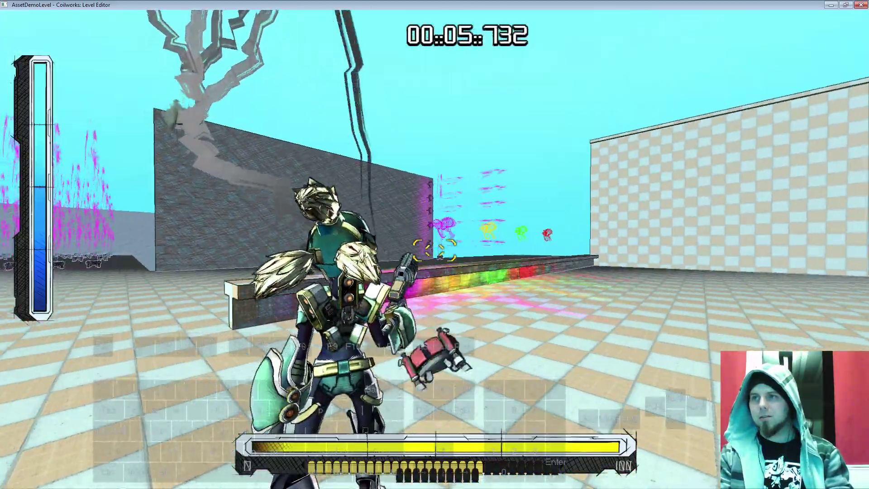
{"action": "left_click", "coordinate": [433, 250]}
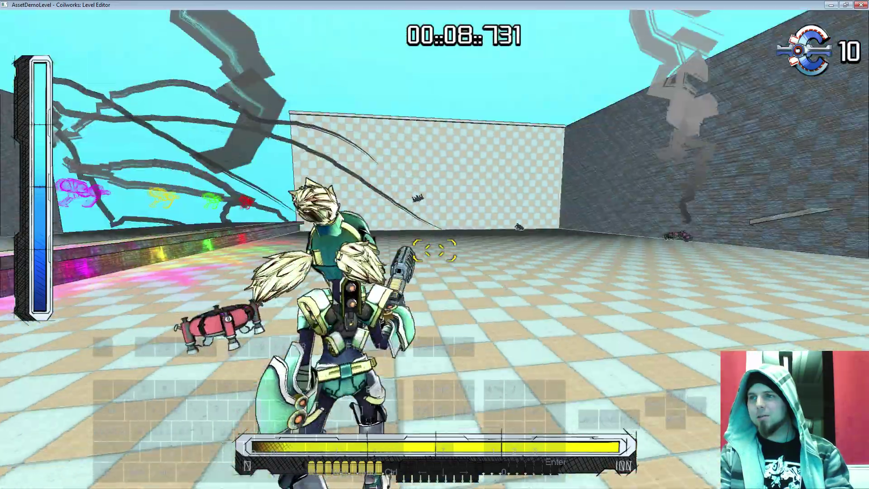
{"action": "left_click", "coordinate": [434, 250]}
{"action": "left_click", "coordinate": [435, 250]}
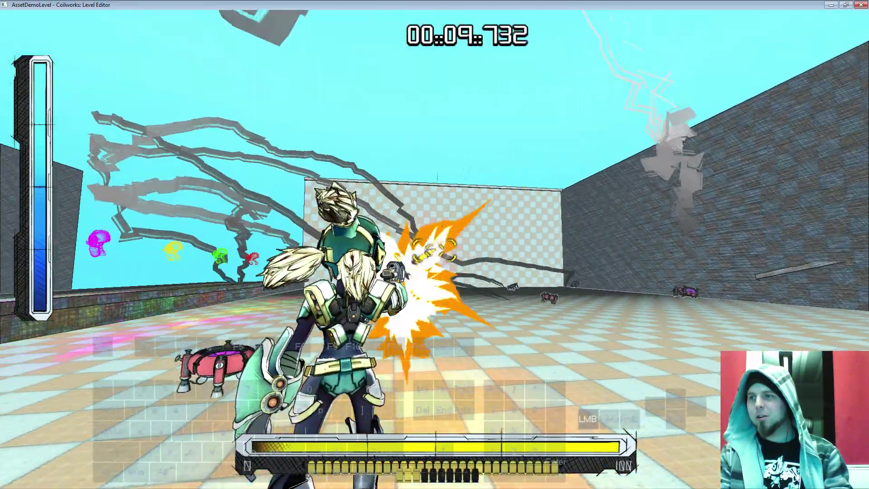
{"action": "key", "text": "d"}
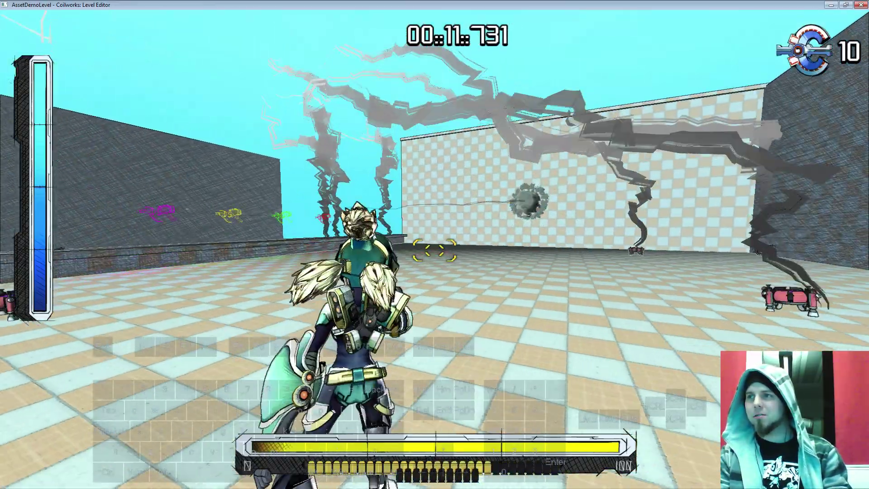
{"action": "key", "text": "Escape"}
- Reopen the first weapon pickup's settings, set its cam shake to about 0.14, and bring its charge levels into view
{"action": "left_click", "coordinate": [335, 264]}
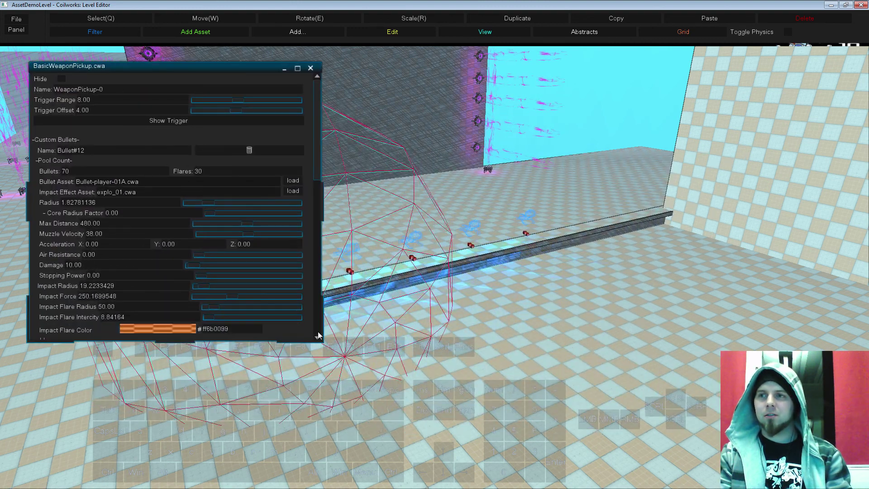
{"action": "left_click_drag", "start_coordinate": [315, 154], "coordinate": [118, 239]}
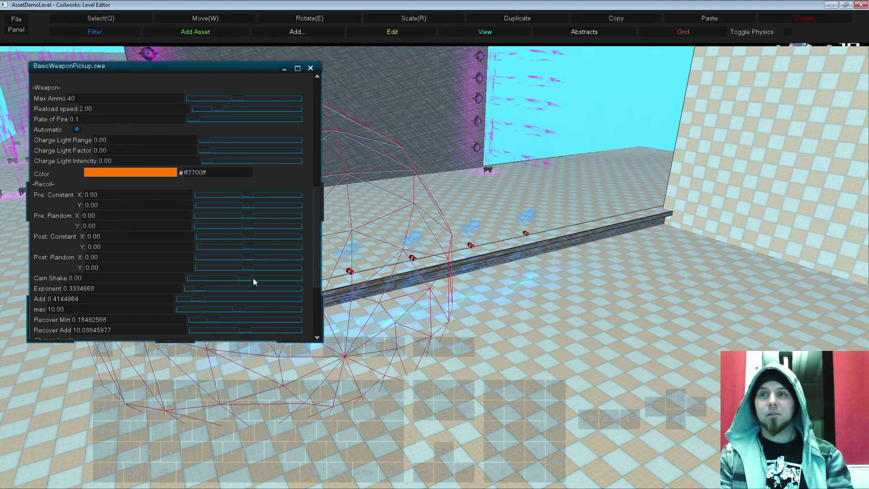
{"action": "left_click_drag", "start_coordinate": [248, 276], "coordinate": [255, 276]}
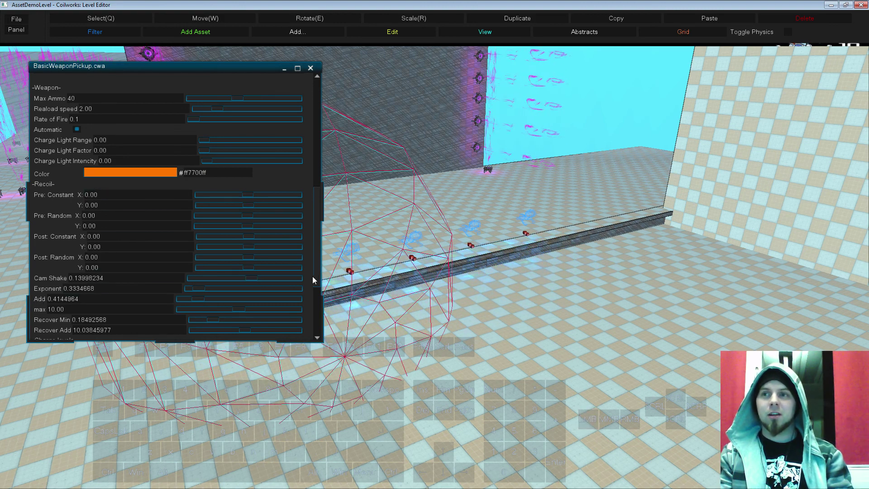
{"action": "scroll", "coordinate": [316, 265], "scroll_direction": "down", "scroll_amount": 3}
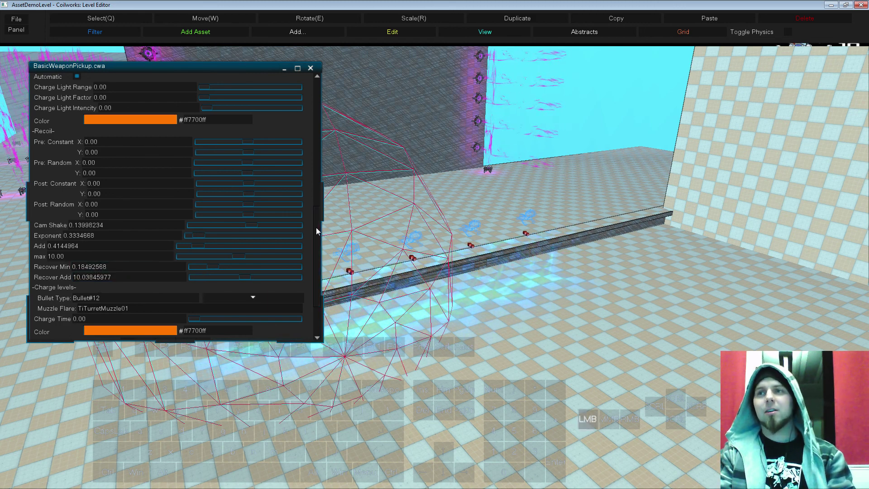
- Close the weapon pickup's settings and playtest its cam shake by firing at the trap wall, then end the playtest
{"action": "mouse_move", "coordinate": [316, 227]}
{"action": "left_mouse_down"}
{"action": "mouse_move", "coordinate": [319, 257]}
{"action": "mouse_move", "coordinate": [320, 232]}
{"action": "left_mouse_up"}
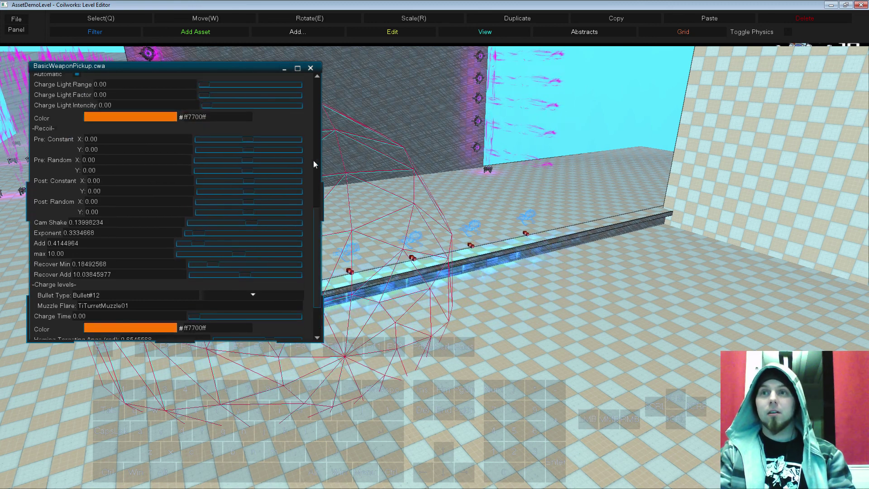
{"action": "left_click", "coordinate": [312, 68]}
{"action": "key", "text": "ctrl+F5"}
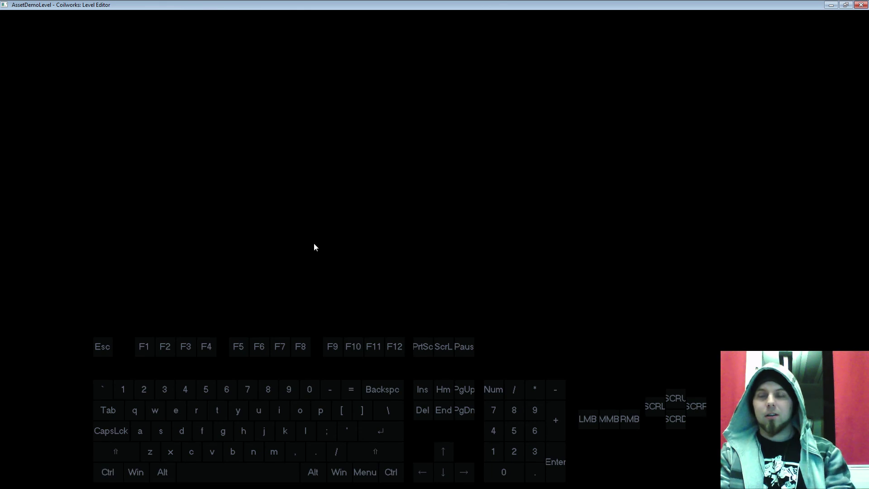
{"action": "key", "text": "w"}
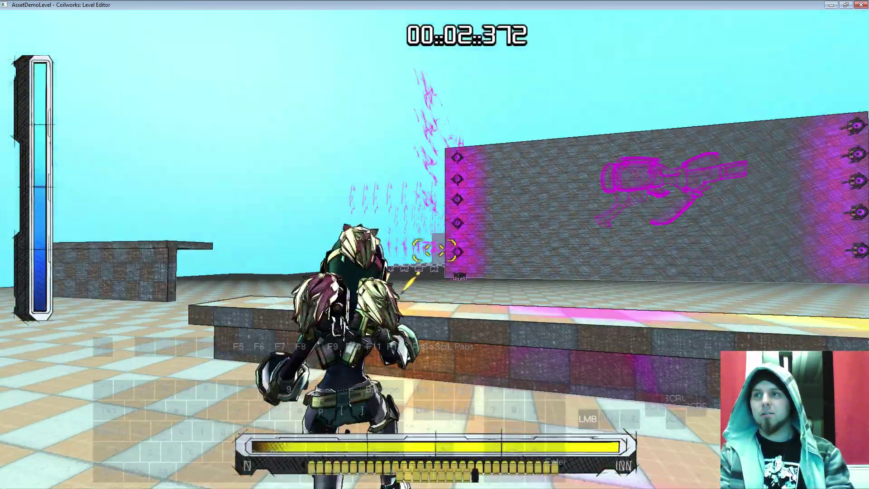
{"action": "left_click", "coordinate": [434, 251]}
{"action": "key", "text": "s"}
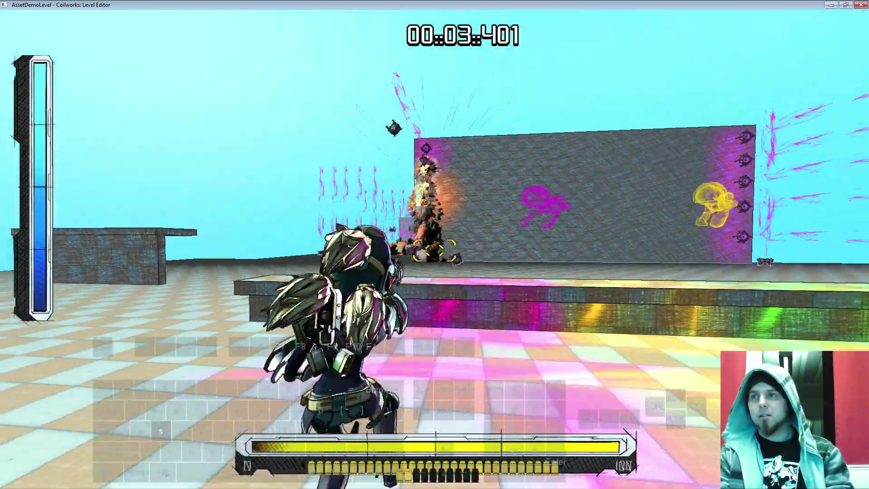
{"action": "left_click", "coordinate": [434, 250]}
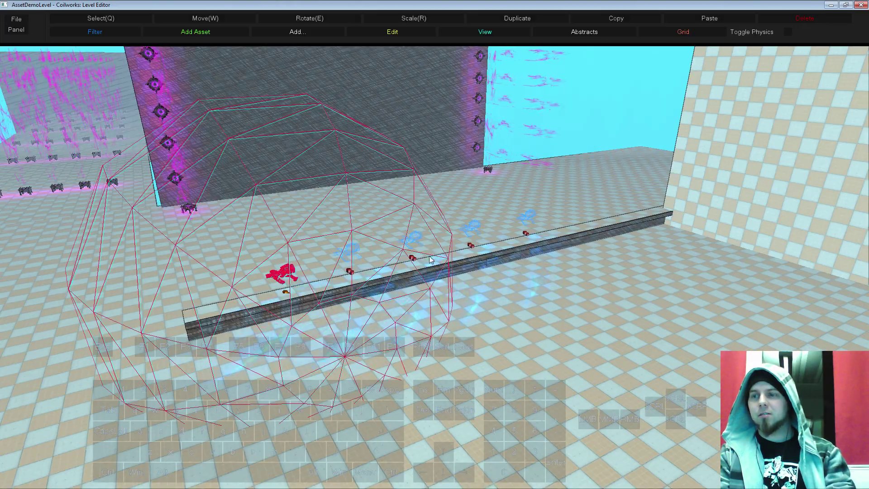
- Clear the selection from the weapon pickup and save the level
{"action": "right_click_drag", "start_coordinate": [493, 345], "coordinate": [436, 243]}
{"action": "left_click", "coordinate": [492, 344]}
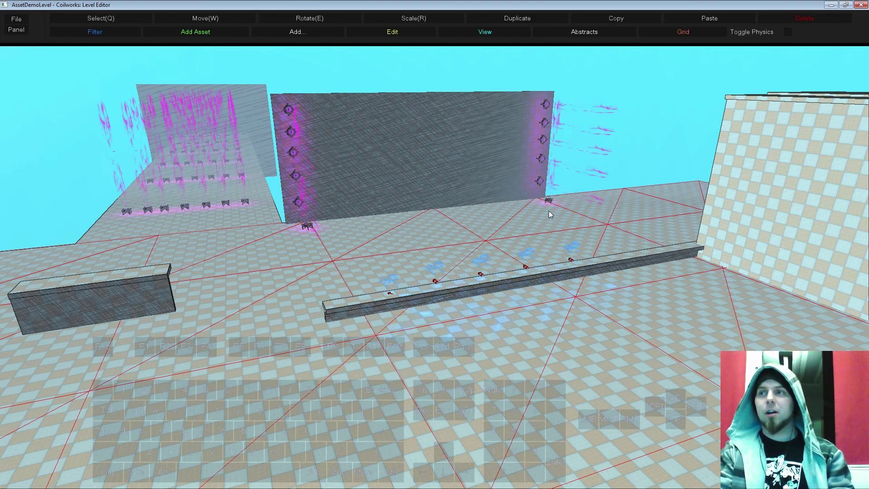
{"action": "key", "text": "ctrl+s"}
{"action": "right_click_drag", "start_coordinate": [256, 136], "coordinate": [354, 213]}
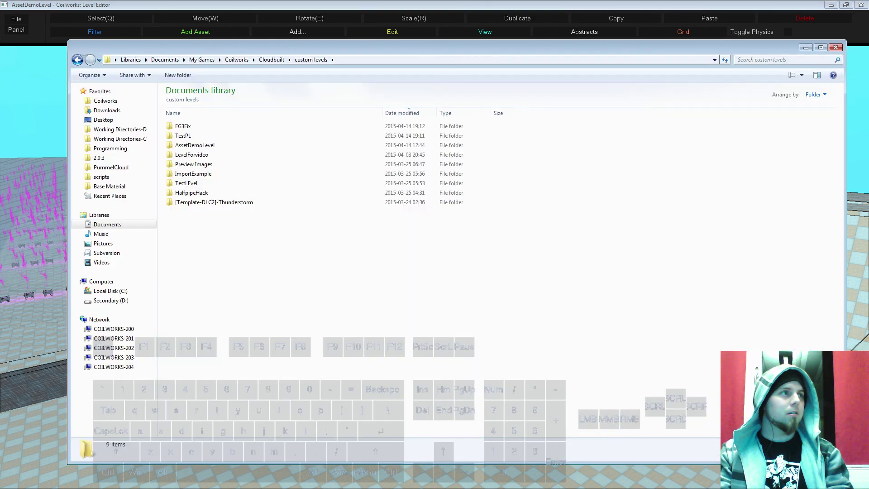
- Switch to the custom levels folder in Windows Explorer and open the AssetDemoLevel folder
{"action": "left_click", "coordinate": [357, 293]}
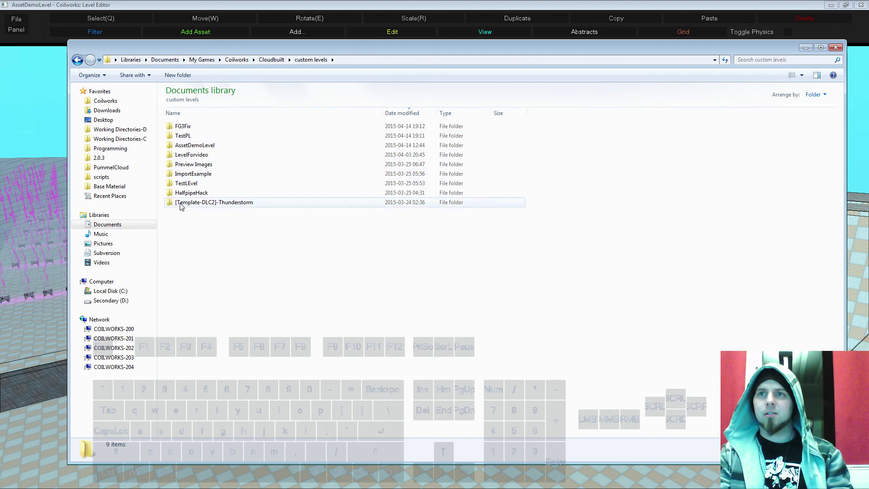
{"action": "left_click", "coordinate": [193, 157]}
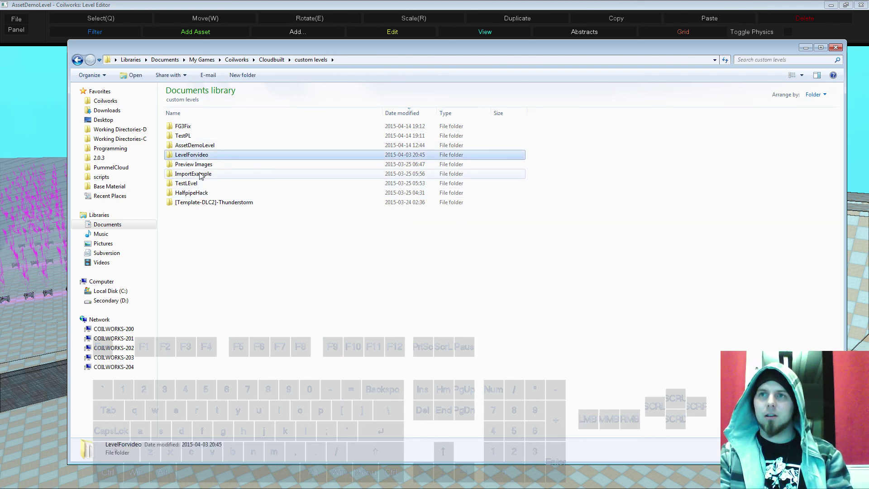
{"action": "double_click", "coordinate": [195, 145]}
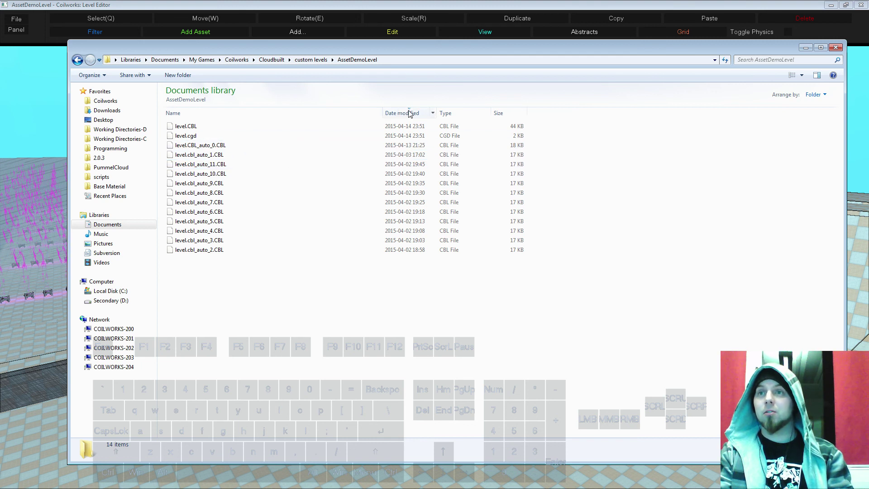
- Rename the level file level.CBL as level_.CBL
{"action": "left_click", "coordinate": [185, 129]}
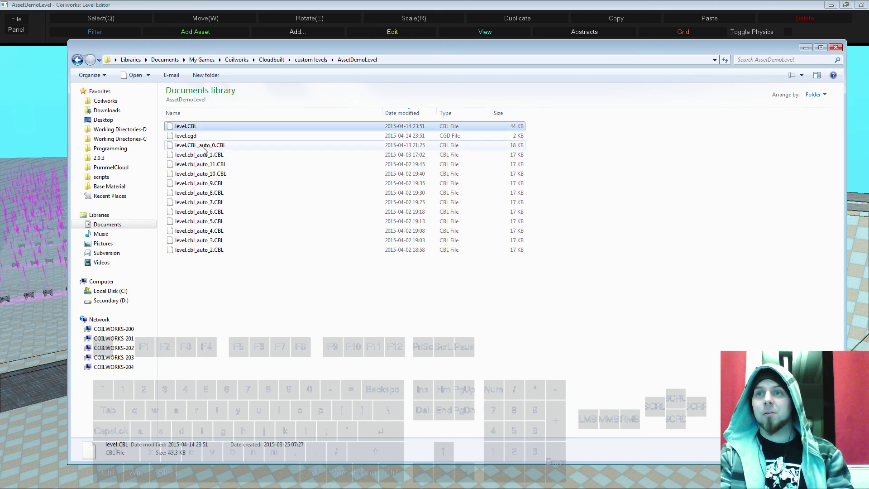
{"action": "left_click", "coordinate": [186, 129]}
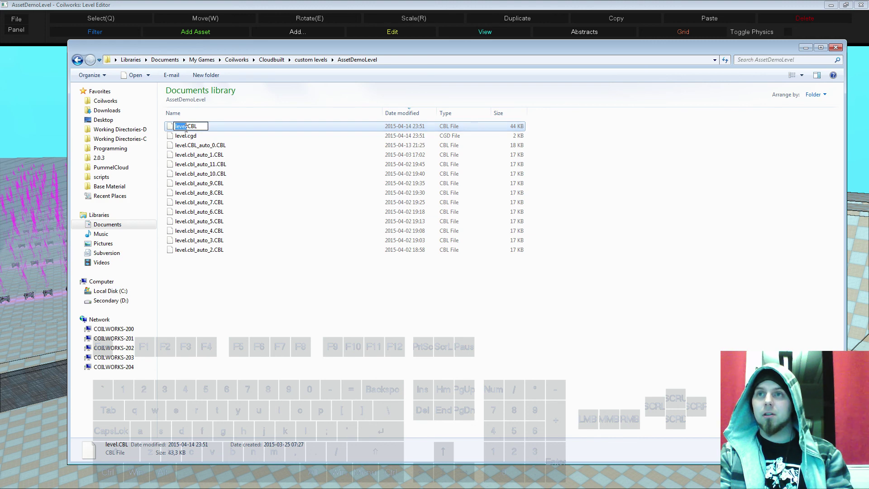
{"action": "type", "text": "_"}
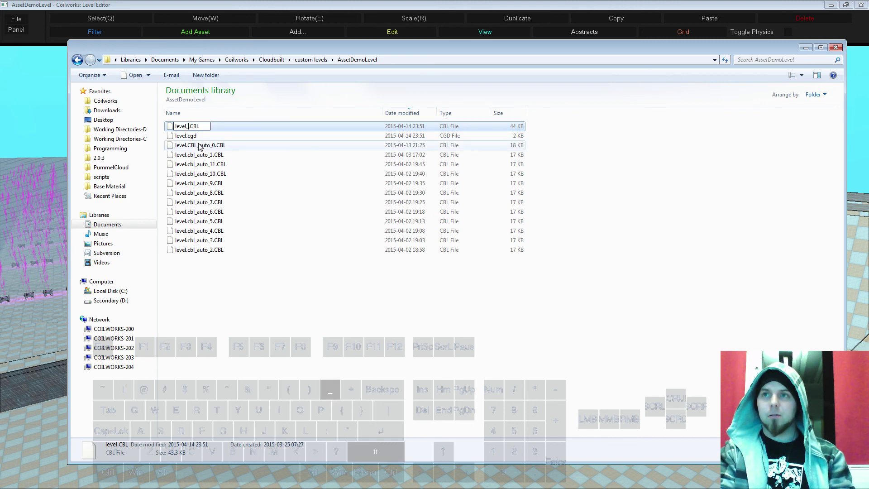
{"action": "key", "text": "Return"}
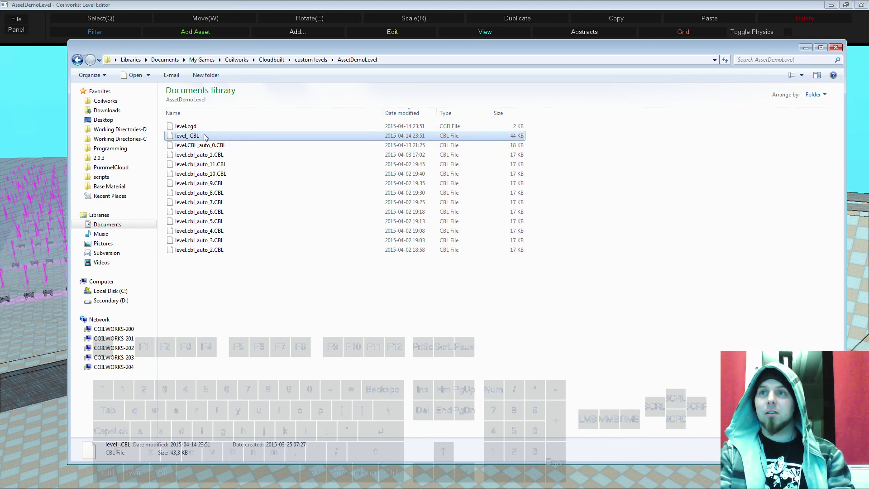
- Rename the autosave level.CBL_auto_0.CBL as level.CBL so it takes the place of the main level file
{"action": "left_click", "coordinate": [197, 145]}
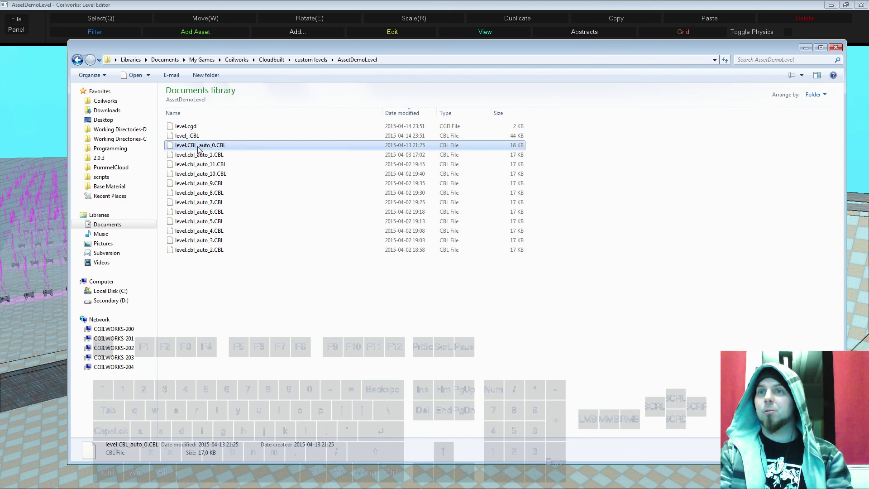
{"action": "left_click", "coordinate": [195, 146]}
{"action": "left_click_drag", "start_coordinate": [195, 145], "coordinate": [226, 145]}
{"action": "key", "text": "BackSpace"}
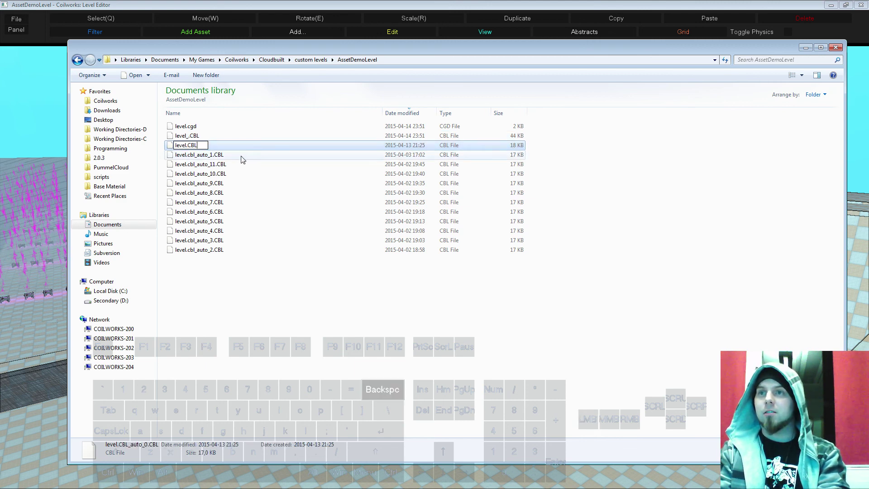
{"action": "key", "text": "Return"}
{"action": "left_click", "coordinate": [219, 350]}
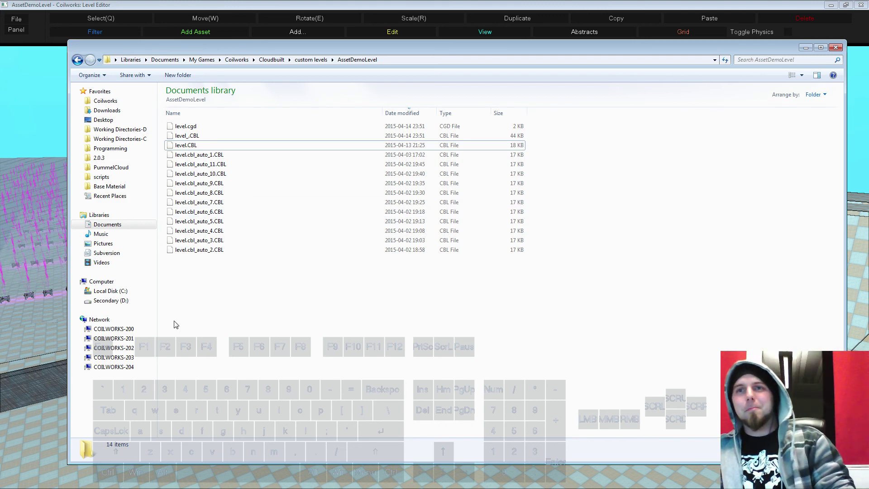
{"action": "left_click", "coordinate": [213, 320]}
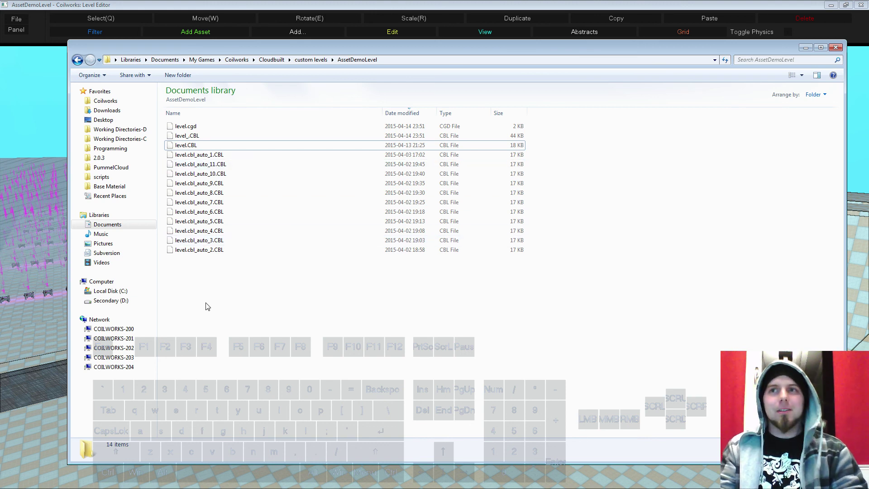
{"action": "left_click", "coordinate": [208, 308]}
{"action": "left_click", "coordinate": [204, 156]}
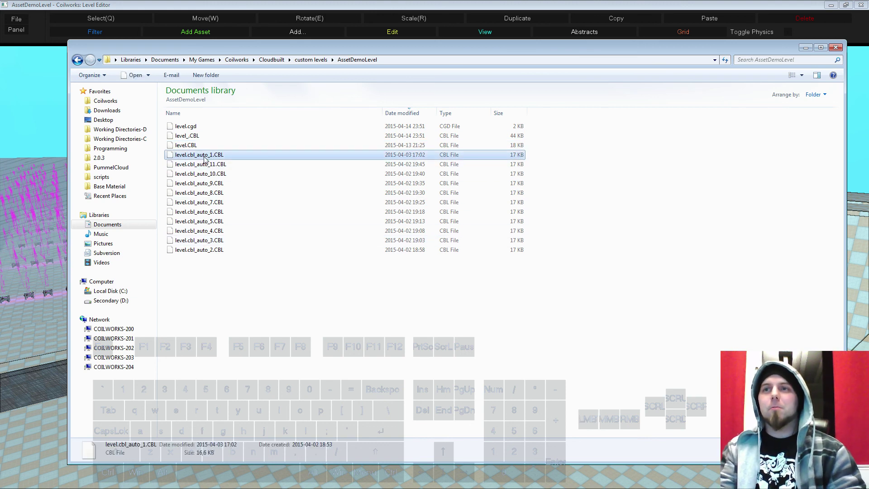
- Rename level.CBL as level_.CBL and accept the alternative name level_ (2).CBL
{"action": "left_click", "coordinate": [187, 147]}
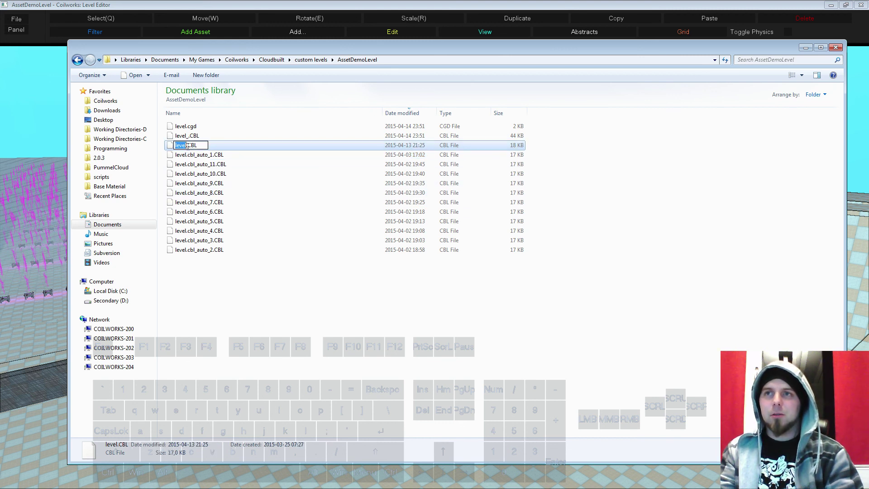
{"action": "left_click", "coordinate": [186, 146]}
{"action": "type", "text": "_"}
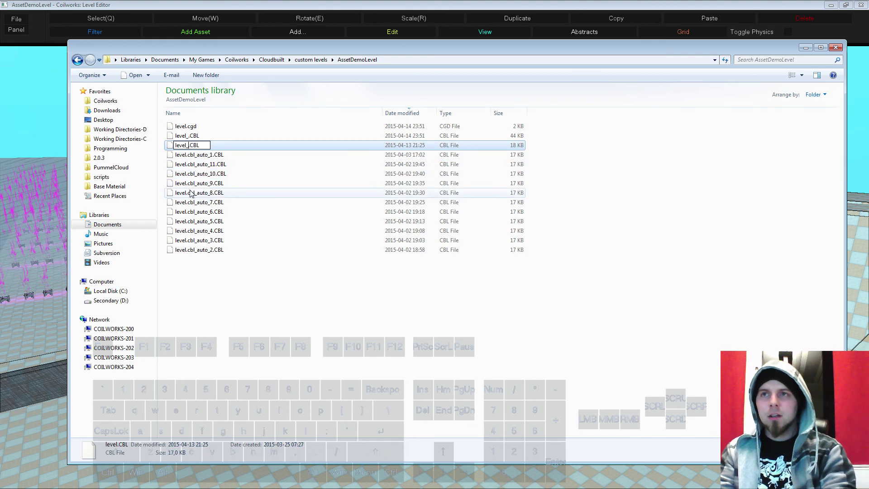
{"action": "key", "text": "Return"}
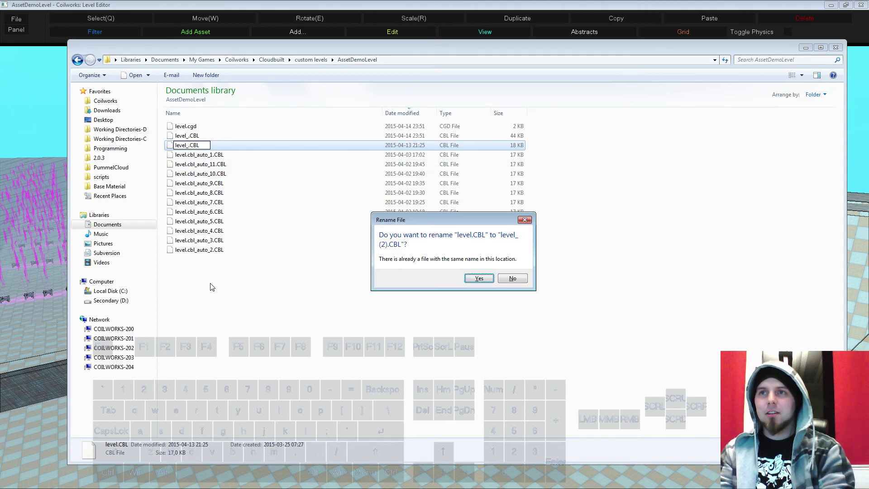
{"action": "left_click", "coordinate": [480, 279]}
- Rename the autosave level.cbl_auto_5.CBL as level.cbl by removing the autosave suffix
{"action": "left_click", "coordinate": [199, 225]}
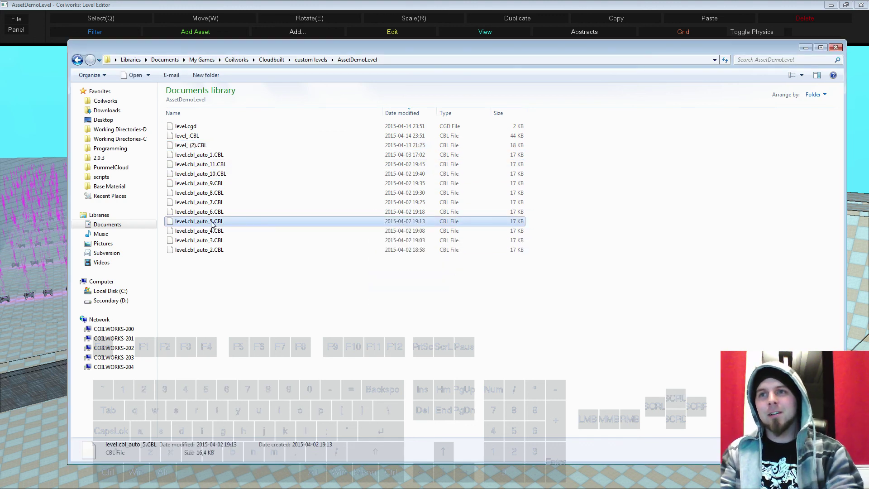
{"action": "left_click", "coordinate": [213, 223]}
{"action": "left_click_drag", "start_coordinate": [224, 221], "coordinate": [201, 220]}
{"action": "key", "text": "BackSpace"}
{"action": "key", "text": "BackSpace"}
{"action": "key", "text": "BackSpace"}
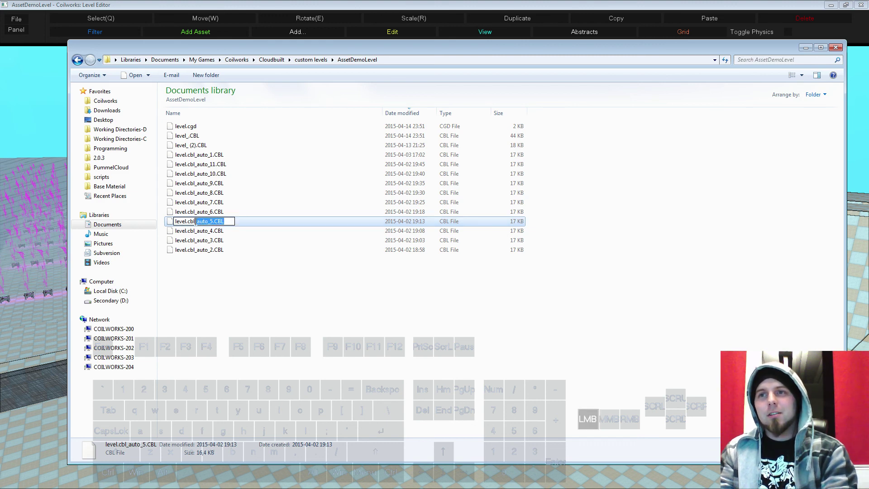
{"action": "left_click_drag", "start_coordinate": [216, 304], "coordinate": [258, 337]}
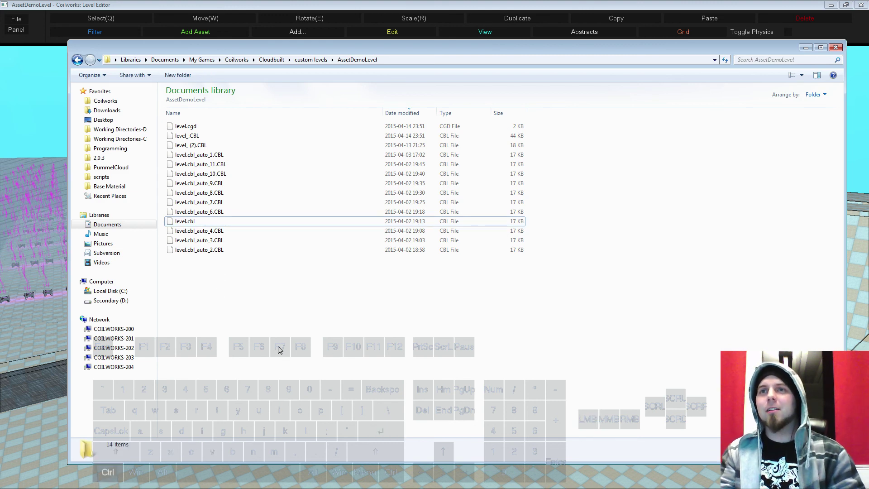
- Switch back to the Level Editor in a maximized window and load AssetDemoLevel
{"action": "double_click", "coordinate": [60, 4]}
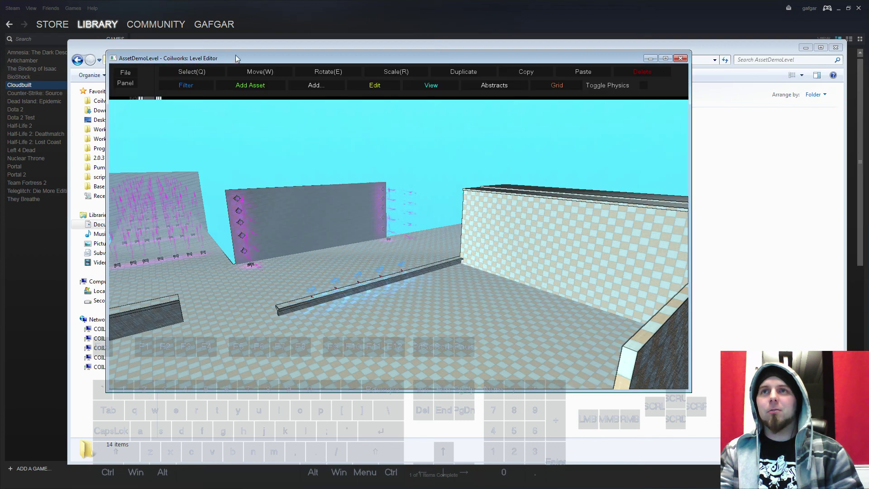
{"action": "double_click", "coordinate": [86, 58]}
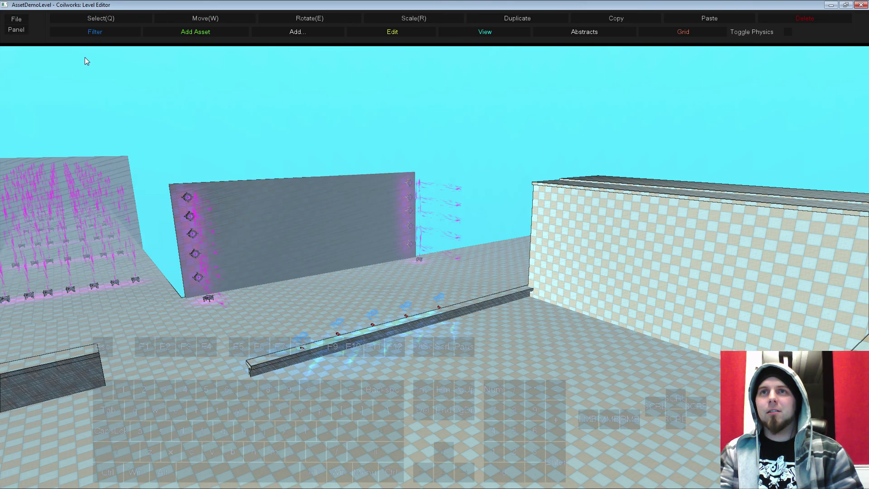
{"action": "left_click", "coordinate": [16, 19]}
{"action": "left_click", "coordinate": [29, 61]}
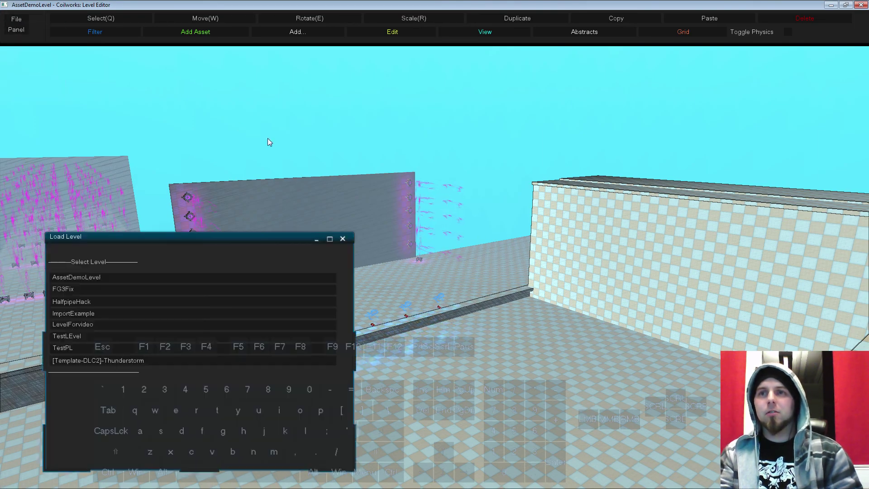
{"action": "left_click", "coordinate": [94, 279]}
- Examine the walled area with the turret, the traps and the character on the ledge in the loaded level
{"action": "mouse_move", "coordinate": [456, 369]}
{"action": "right_mouse_down"}
{"action": "mouse_move", "coordinate": [426, 362]}
{"action": "mouse_move", "coordinate": [455, 375]}
{"action": "mouse_move", "coordinate": [496, 365]}
{"action": "mouse_move", "coordinate": [461, 377]}
{"action": "mouse_move", "coordinate": [451, 357]}
{"action": "right_mouse_up"}
{"action": "key", "text": "s"}
{"action": "key", "text": "d"}
{"action": "key", "text": "w"}
{"action": "key", "text": "a"}
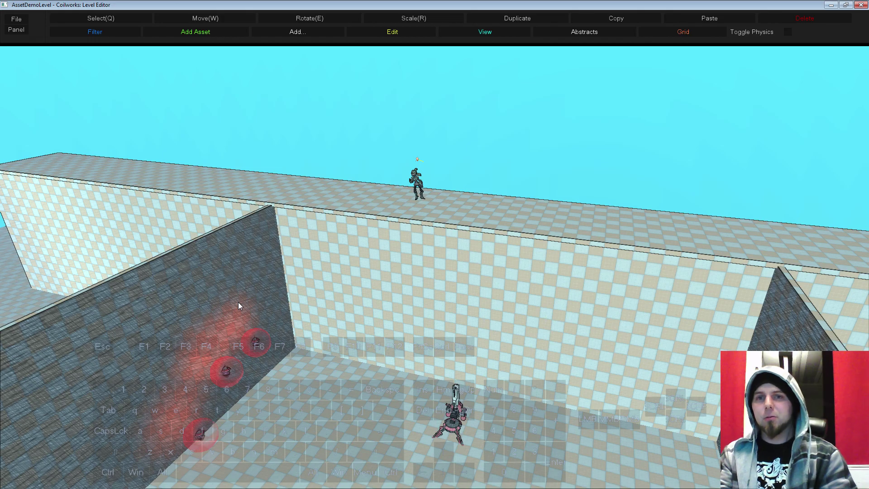
{"action": "key", "text": "s"}
{"action": "mouse_move", "coordinate": [306, 335]}
{"action": "right_mouse_down"}
{"action": "mouse_move", "coordinate": [318, 361]}
{"action": "mouse_move", "coordinate": [346, 362]}
{"action": "mouse_move", "coordinate": [303, 340]}
{"action": "right_mouse_up"}
{"action": "key", "text": "w"}
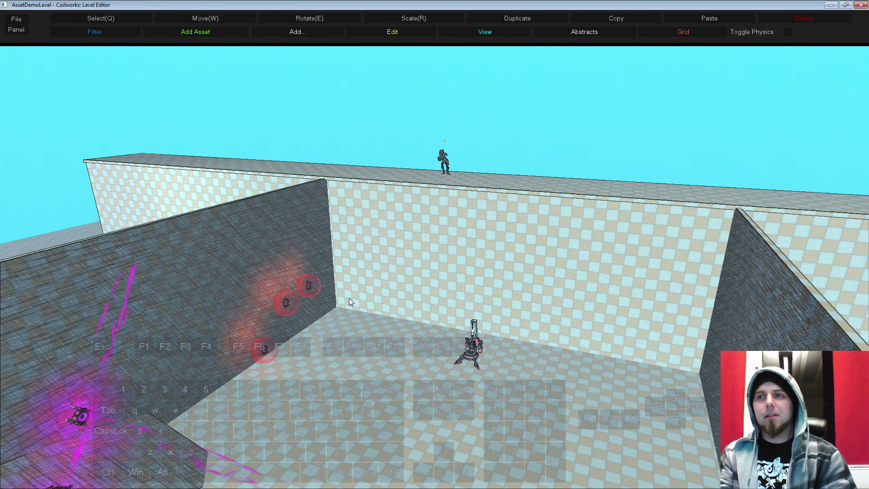
{"action": "right_click_drag", "start_coordinate": [295, 191], "coordinate": [363, 218]}
{"action": "key", "text": "w"}
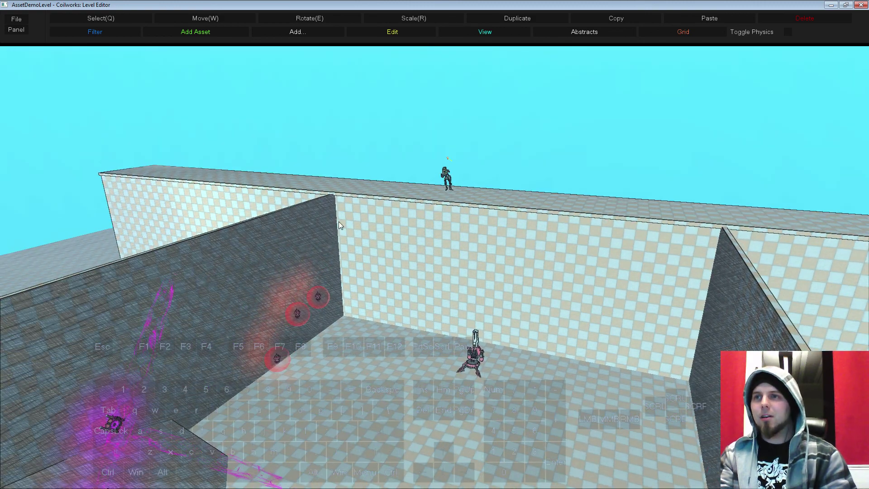